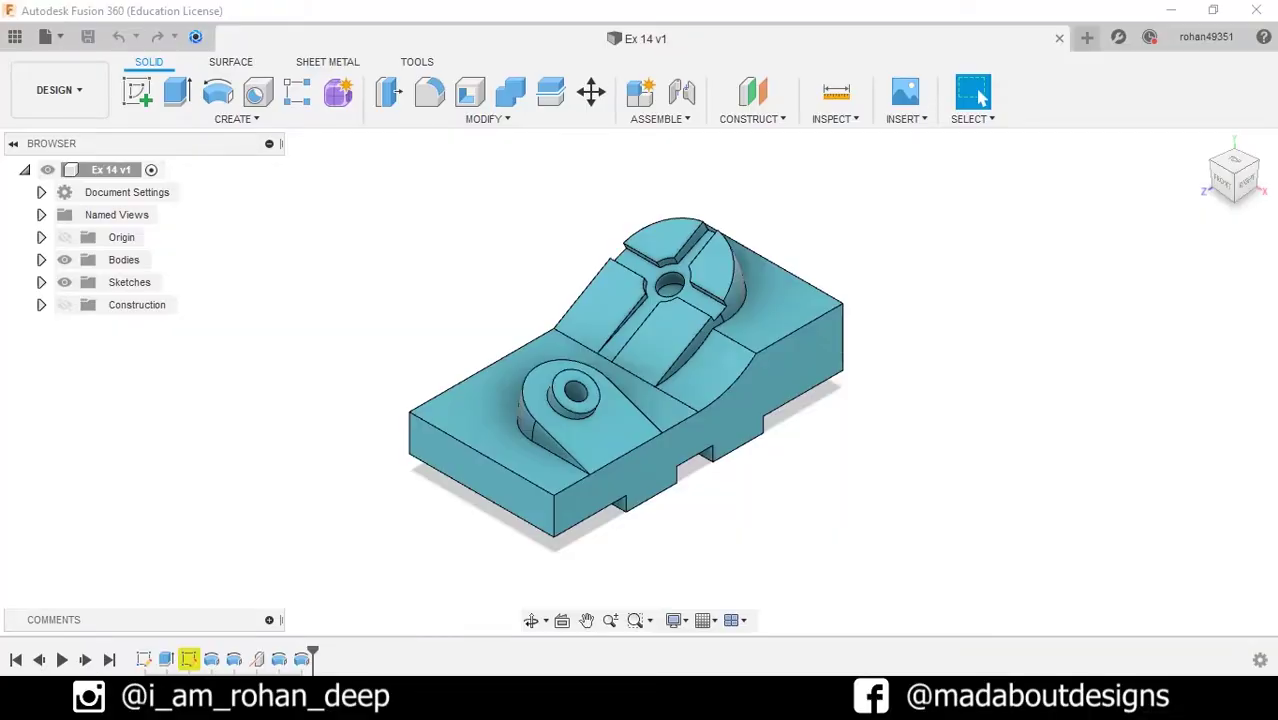
Start a new design and sketch a 200×25 centre rectangle on the side plane.
middle_click_drag(631, 384, 815, 362, "shift")
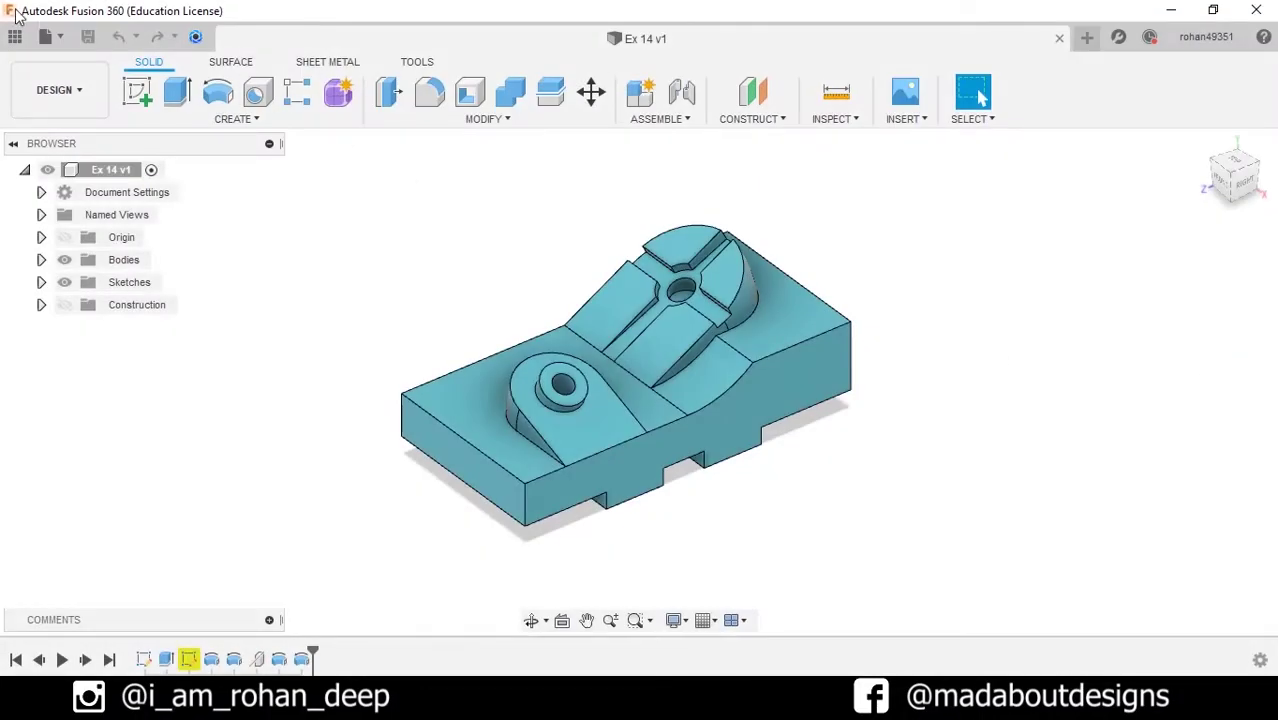
left_click(45, 36)
left_click(87, 68)
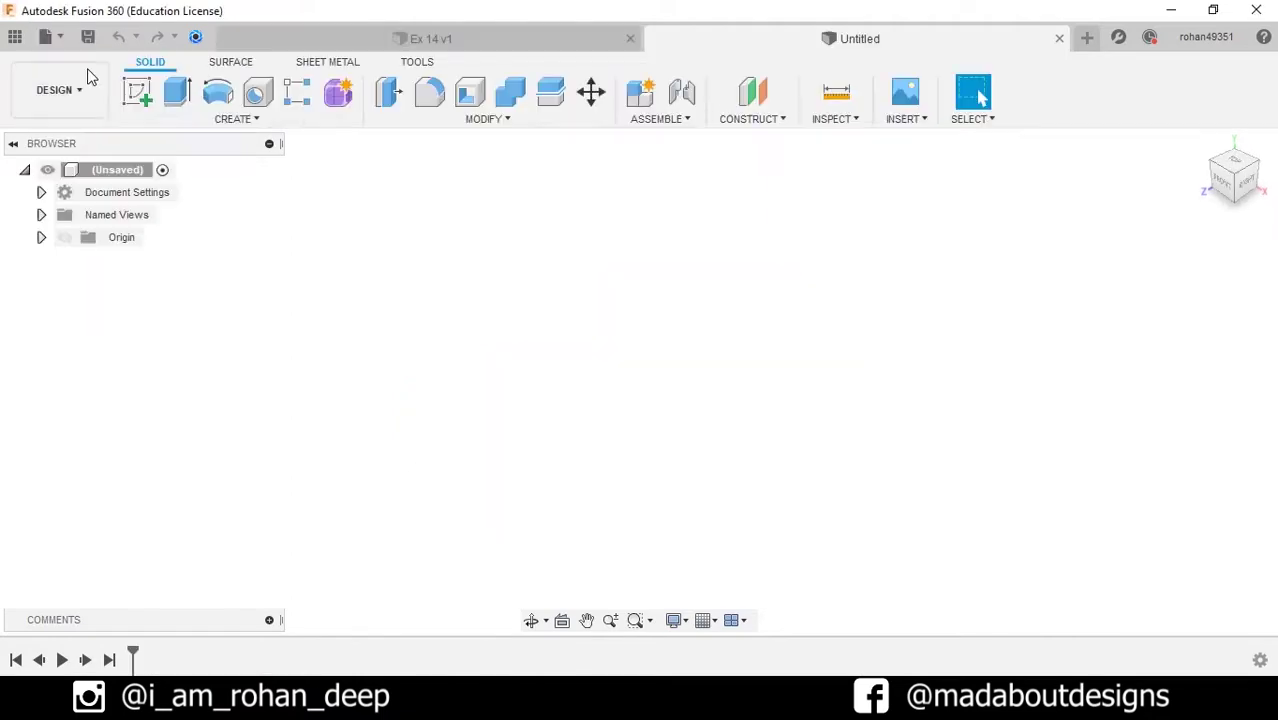
left_click(139, 90)
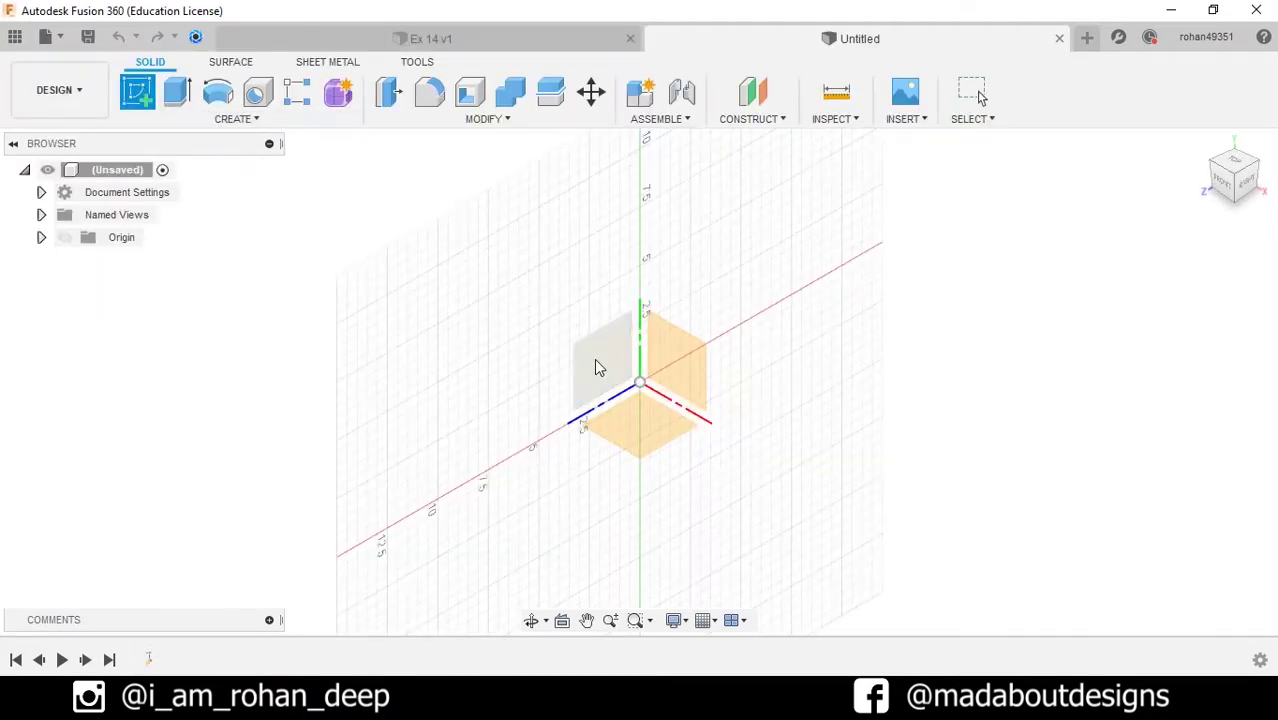
left_click(596, 362)
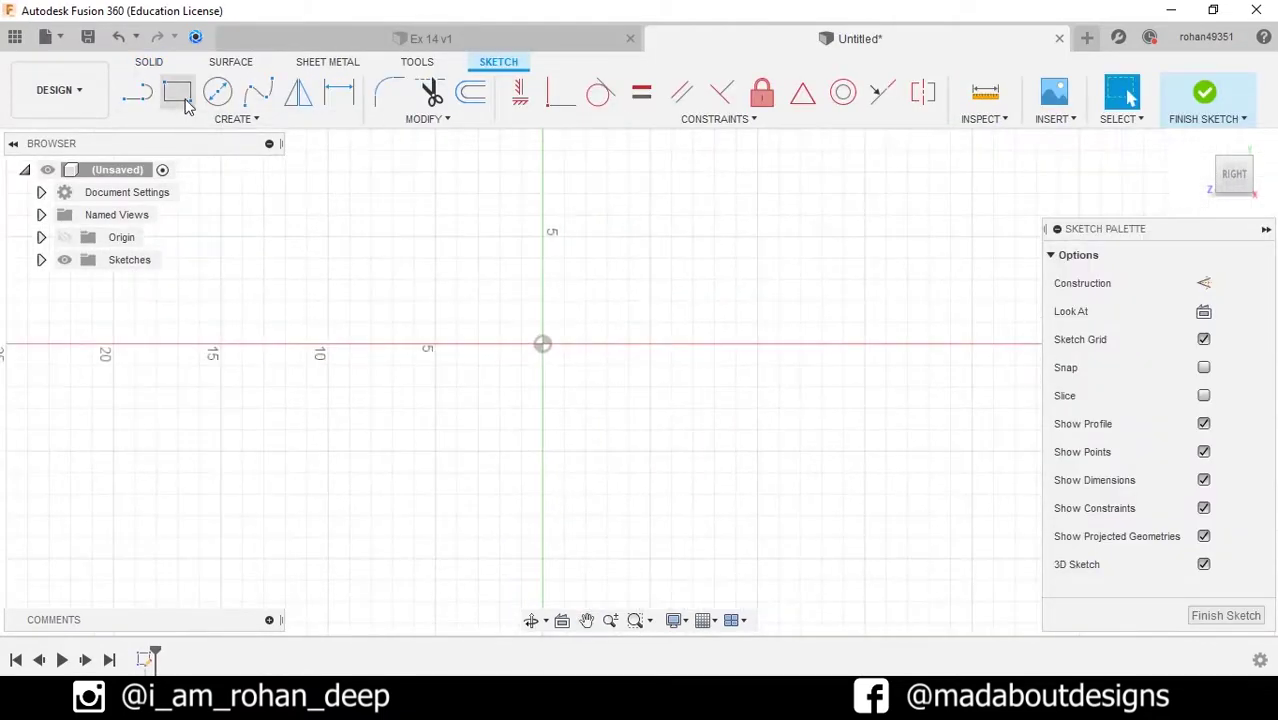
left_click(184, 104)
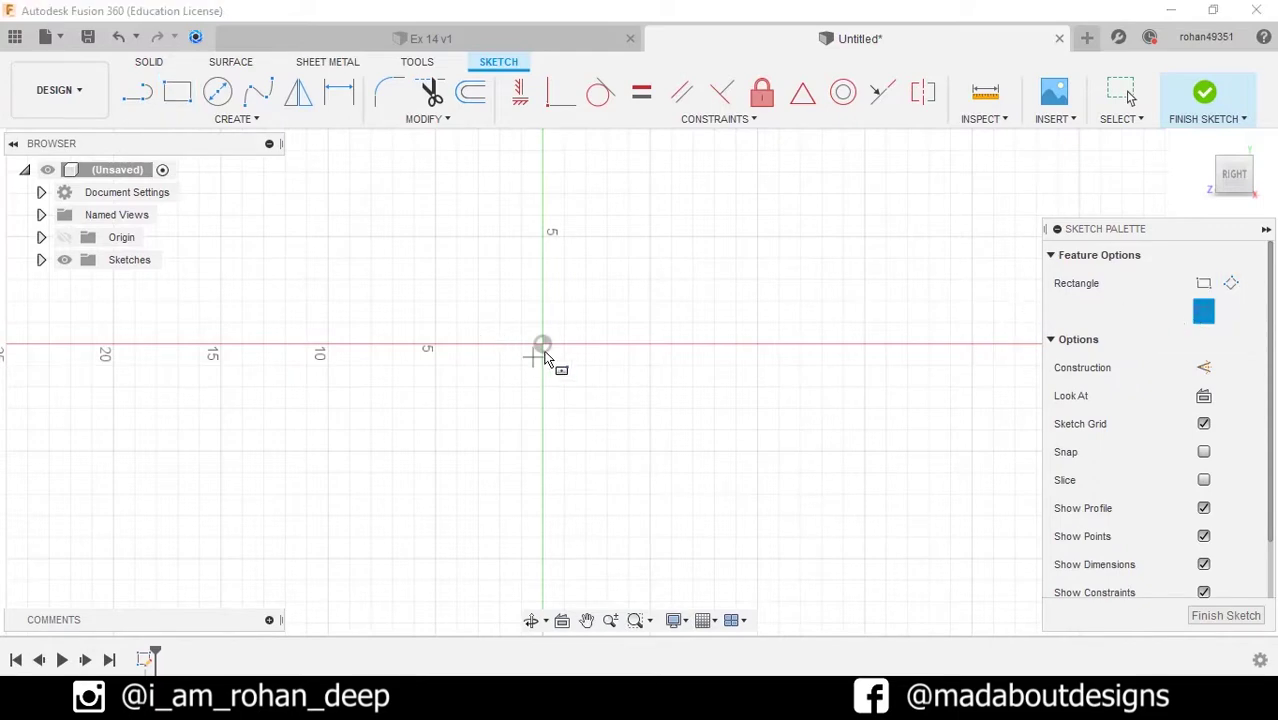
left_click(544, 357)
type("25")
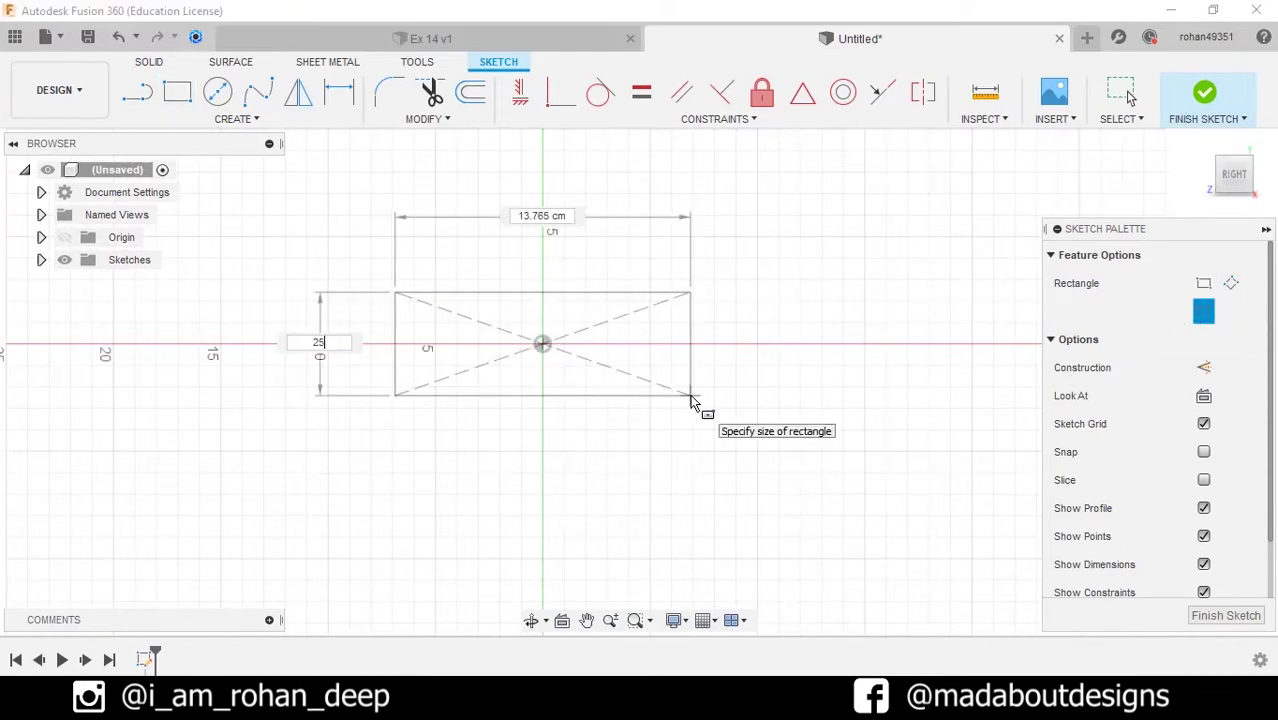
key("Tab")
type("200")
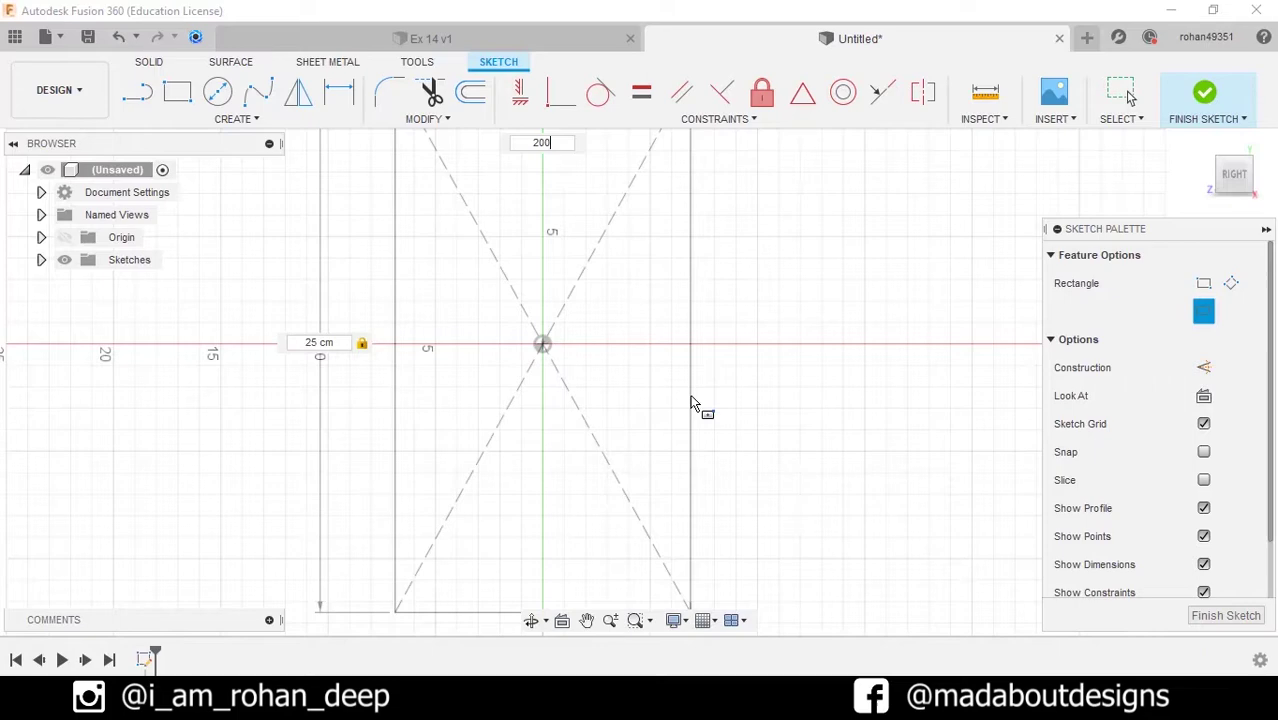
key("Return")
key("Escape")
Draw two 35×10 slot rectangles below the base rectangle.
scroll(699, 391, "up", 5)
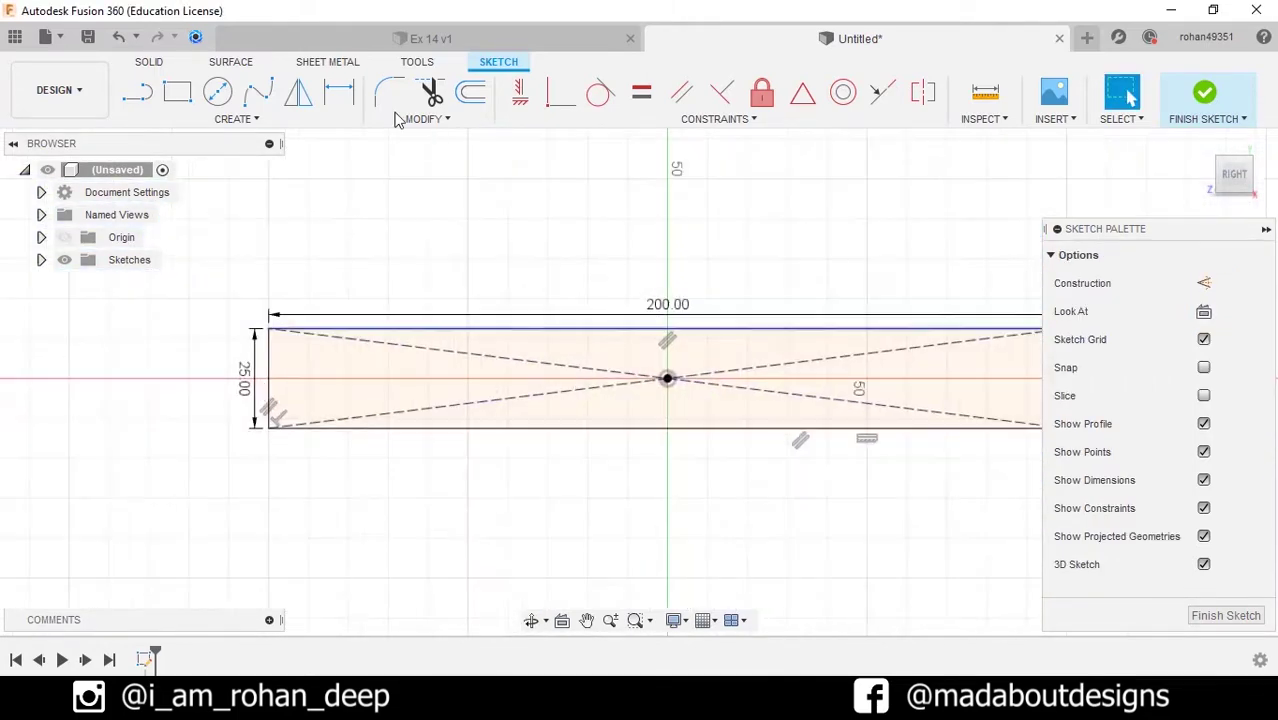
key("r")
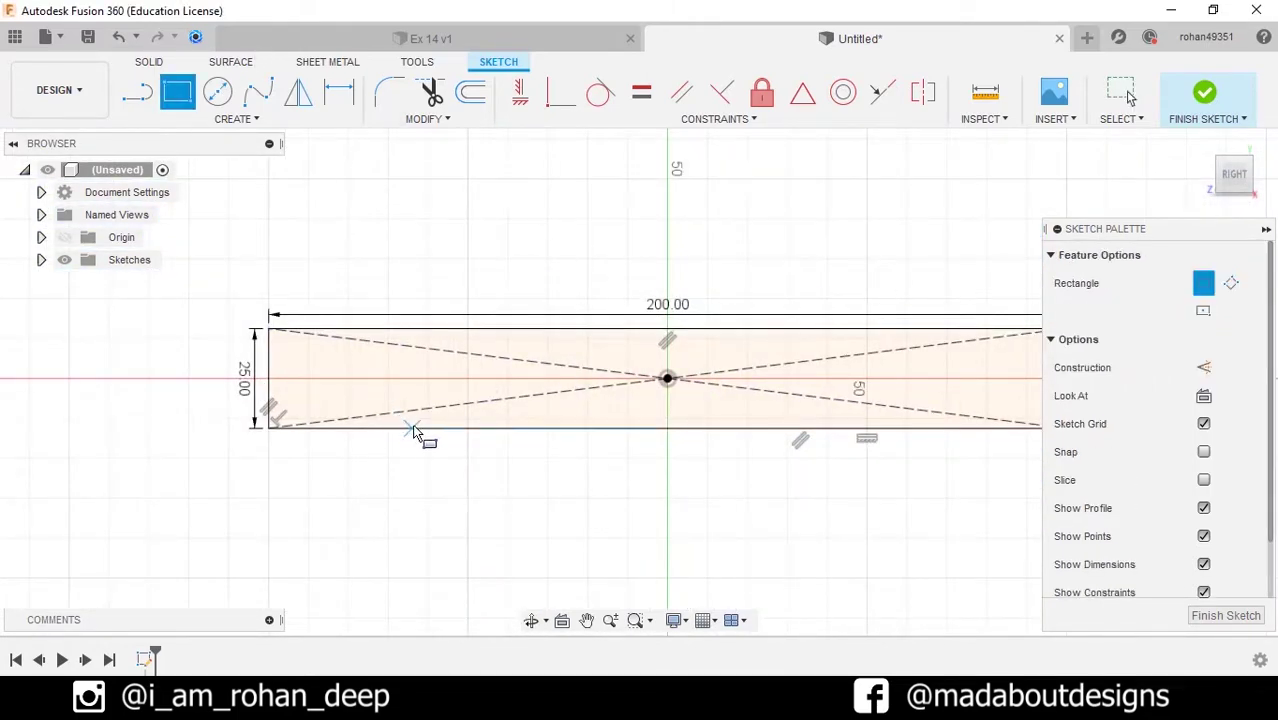
left_click(415, 430)
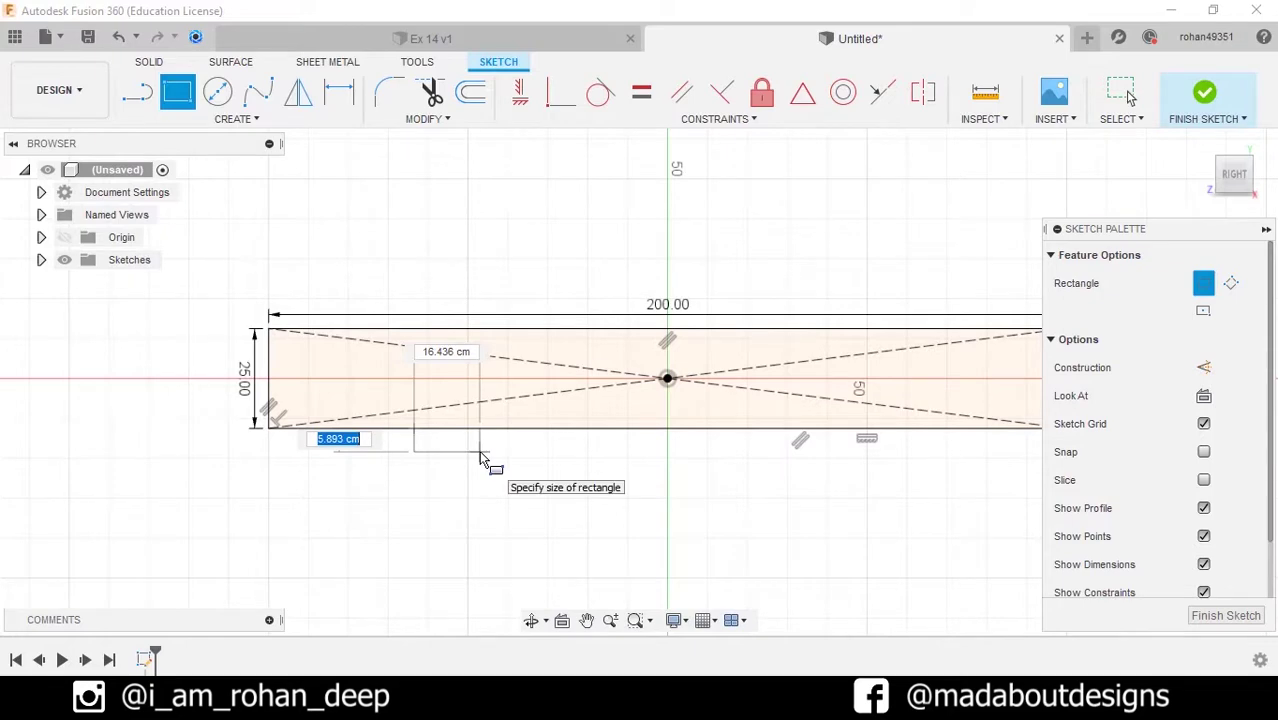
key("Tab")
type("35")
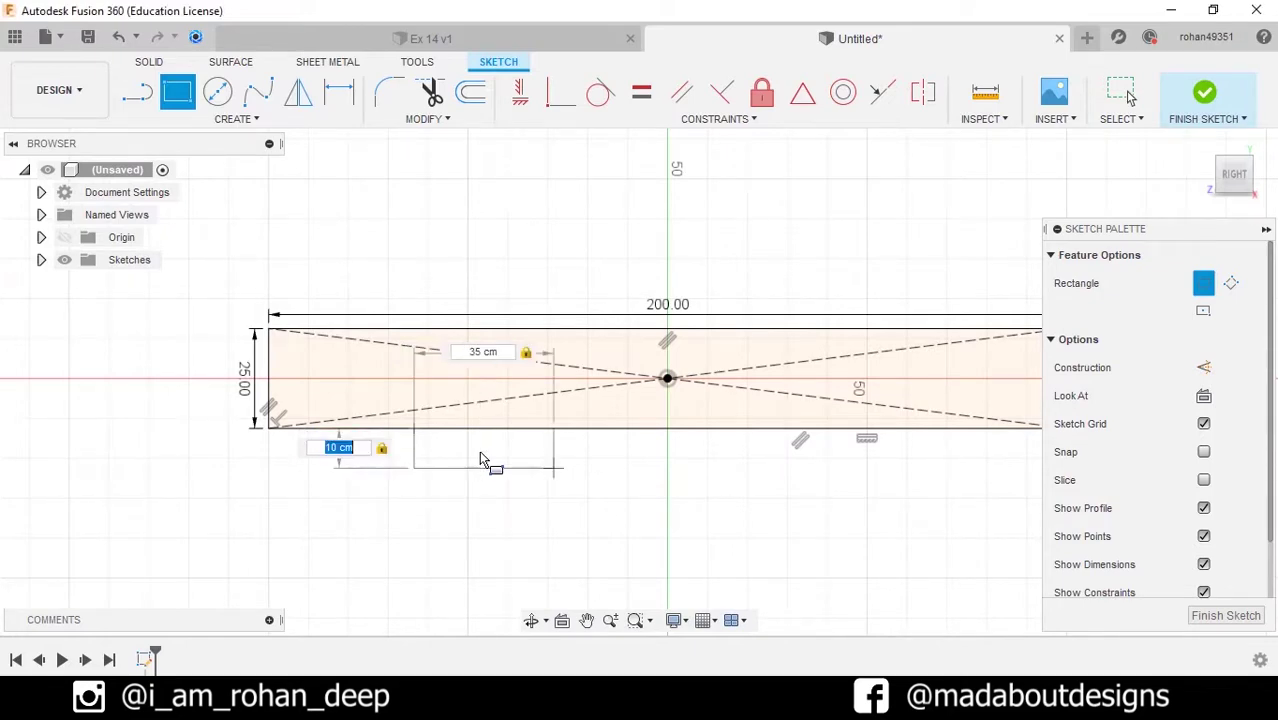
key("Return")
left_click(770, 430)
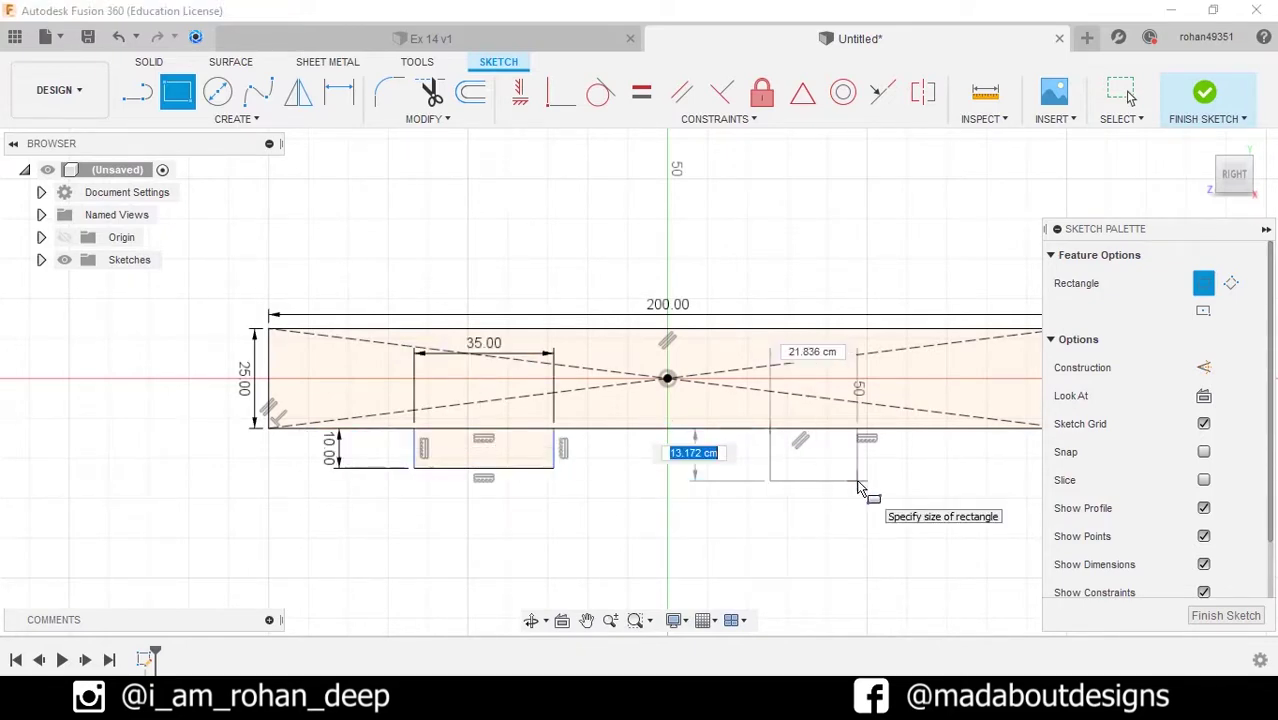
key("Tab")
type("35")
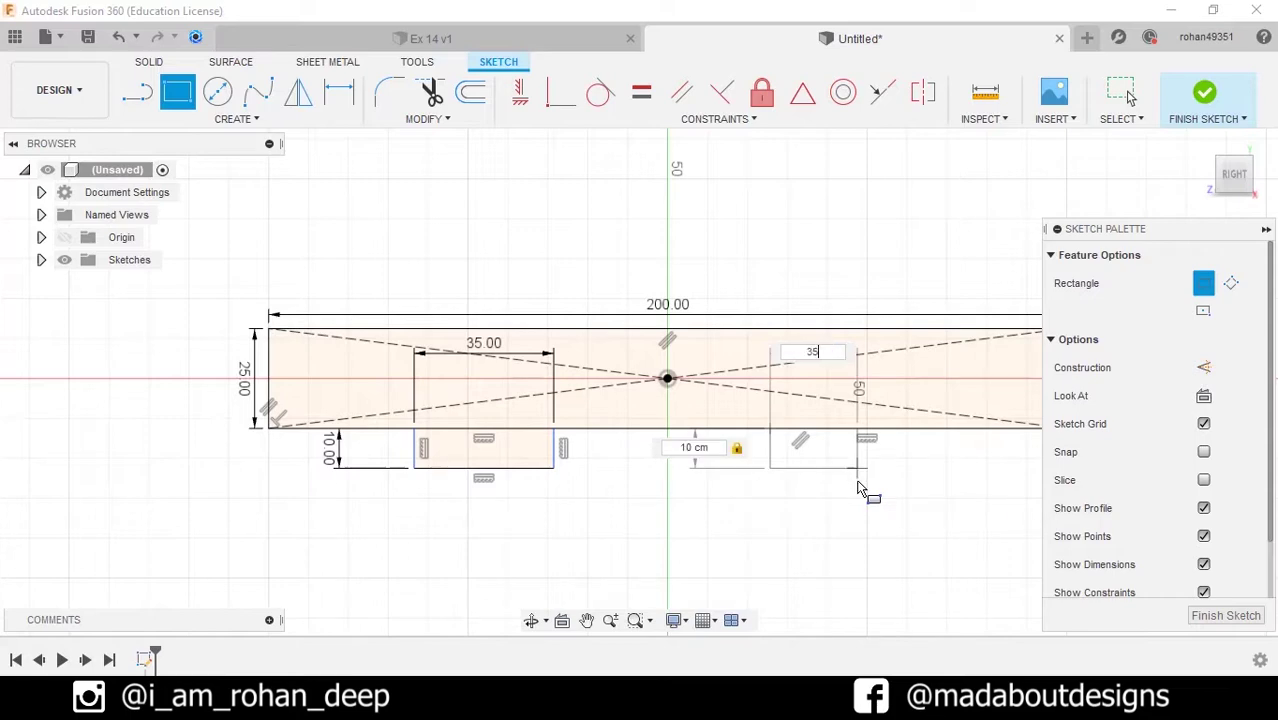
key("Return")
key("Escape")
Draw a 60×15 raised block rectangle on top of the base's right end.
middle_click_drag(807, 464, 628, 494)
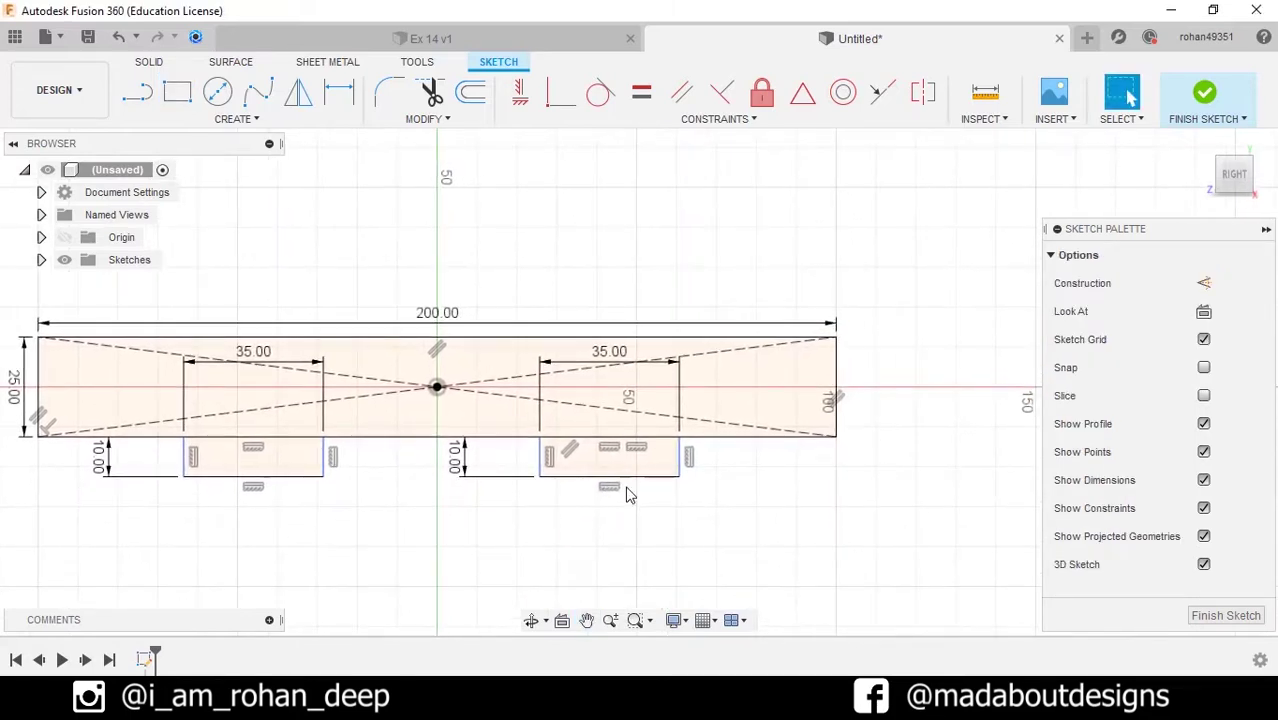
key("r")
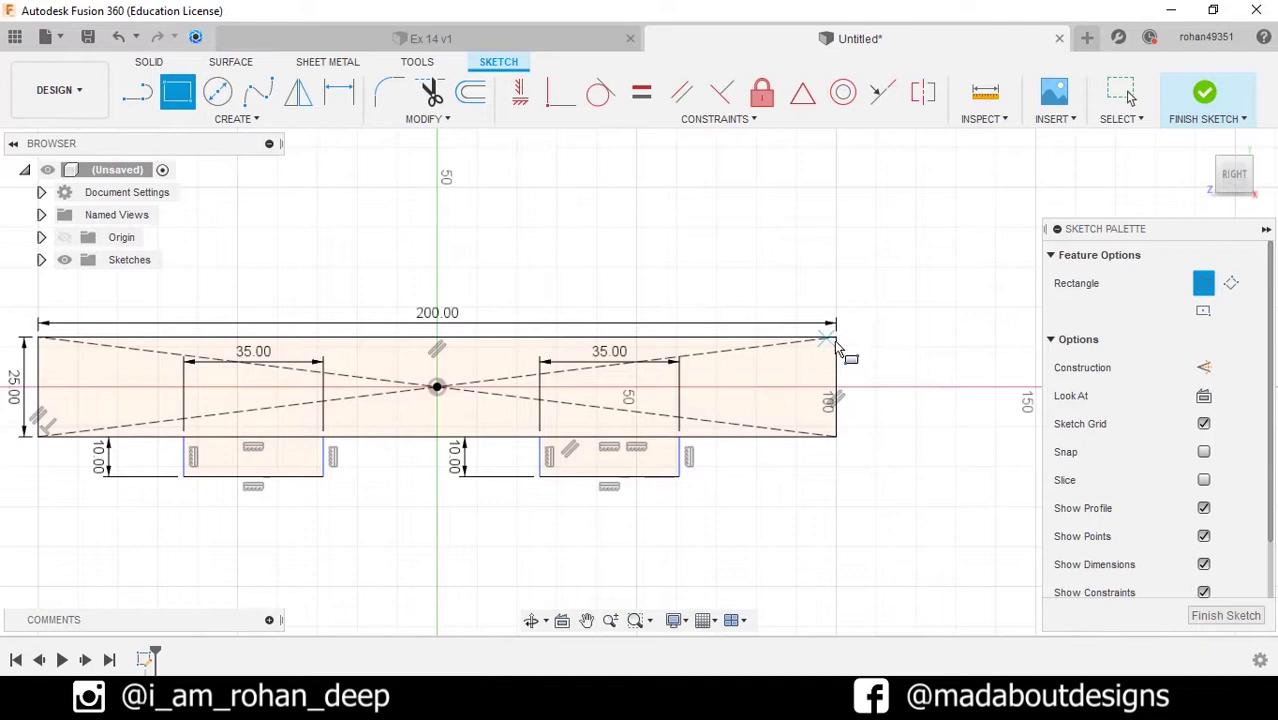
left_click(836, 337)
type("15")
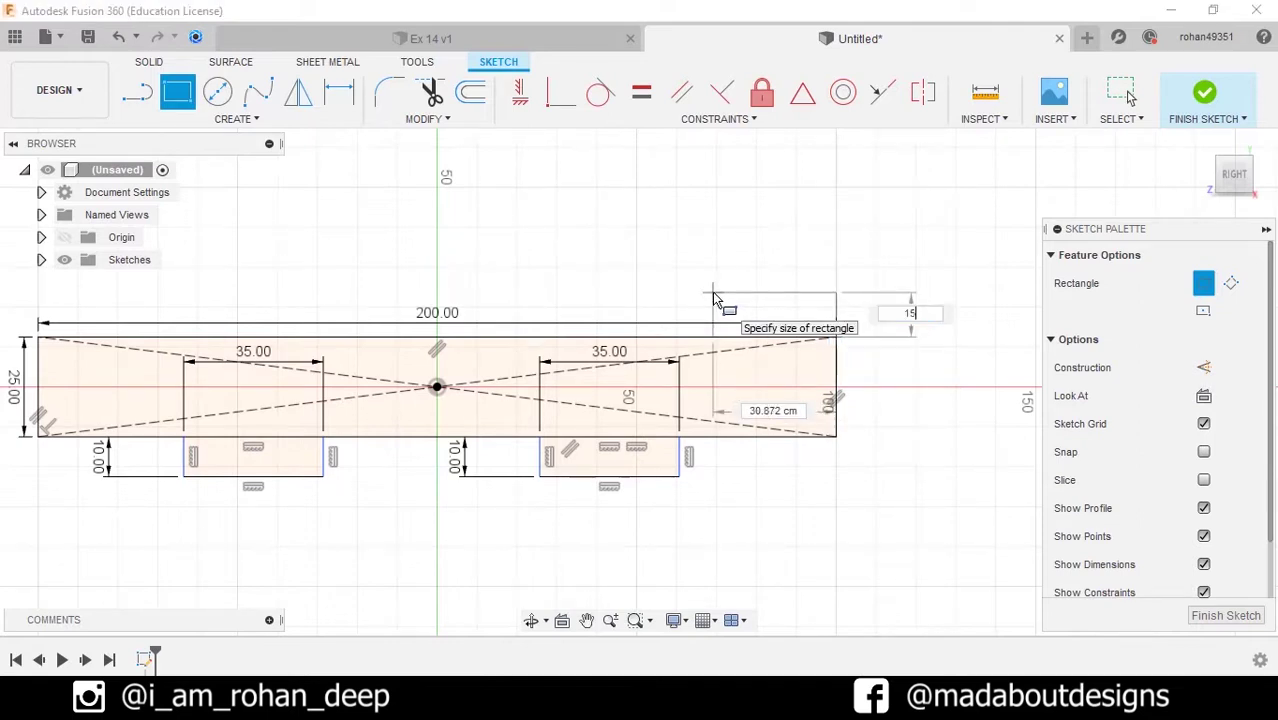
key("Tab")
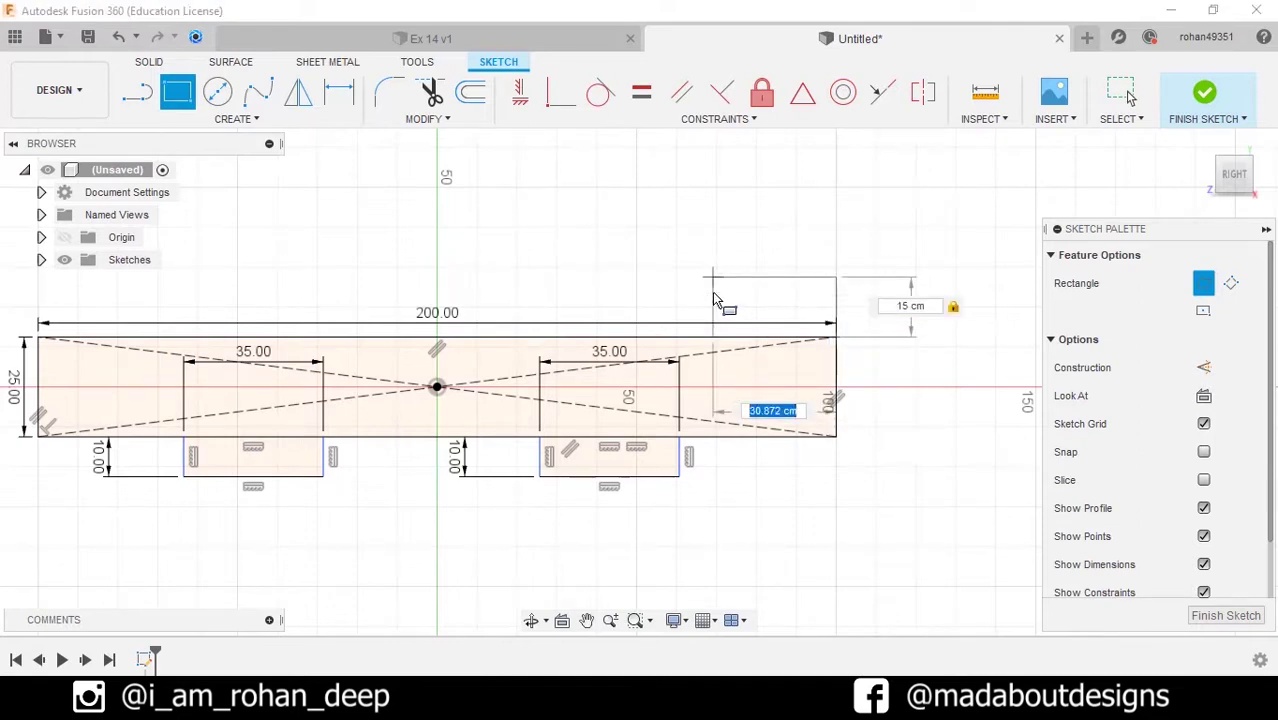
type("60")
key("Tab")
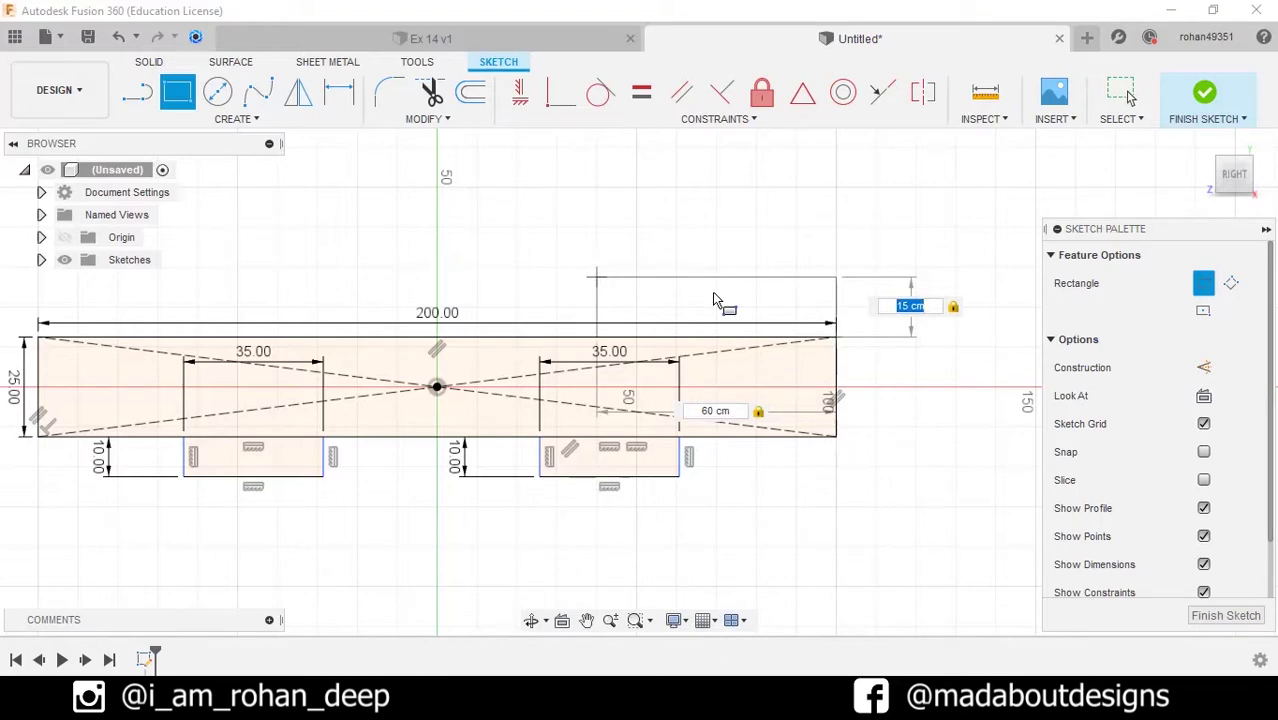
key("Return")
scroll(681, 338, "down", 2)
Draw a tangent arc from the raised block's corner down to the base's top edge.
left_click(236, 118)
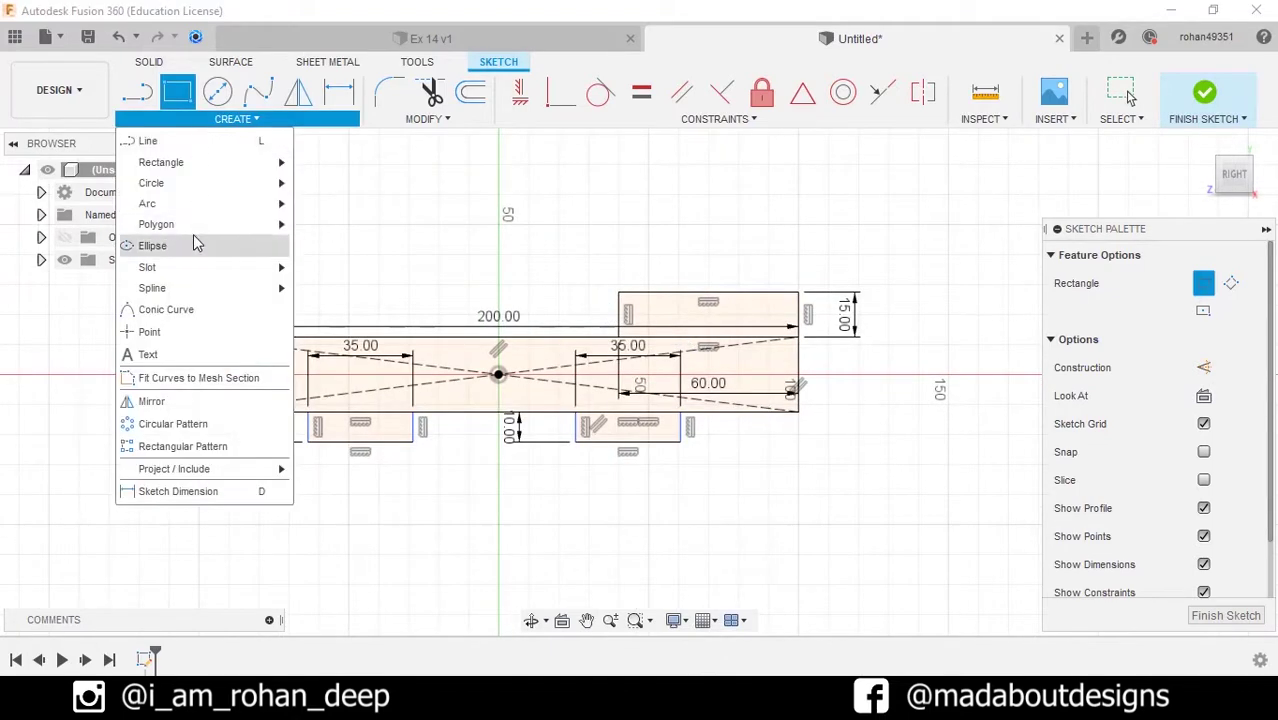
left_click(315, 206)
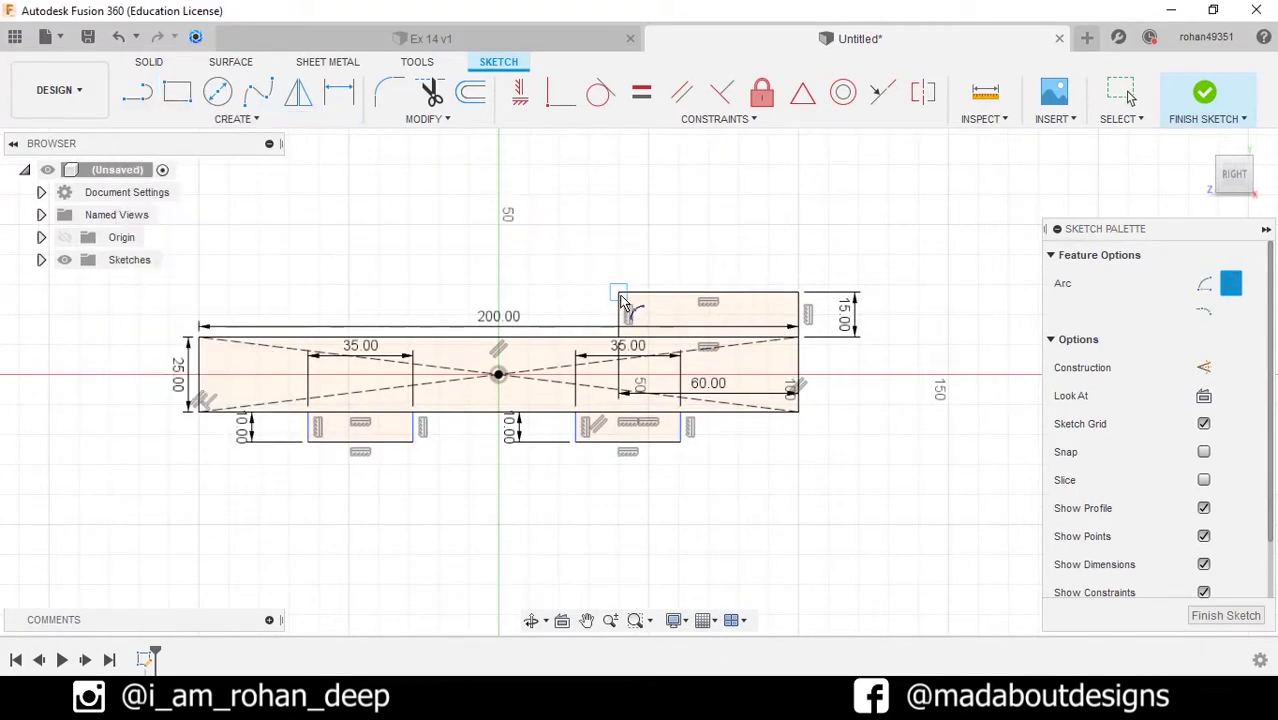
left_click(619, 294)
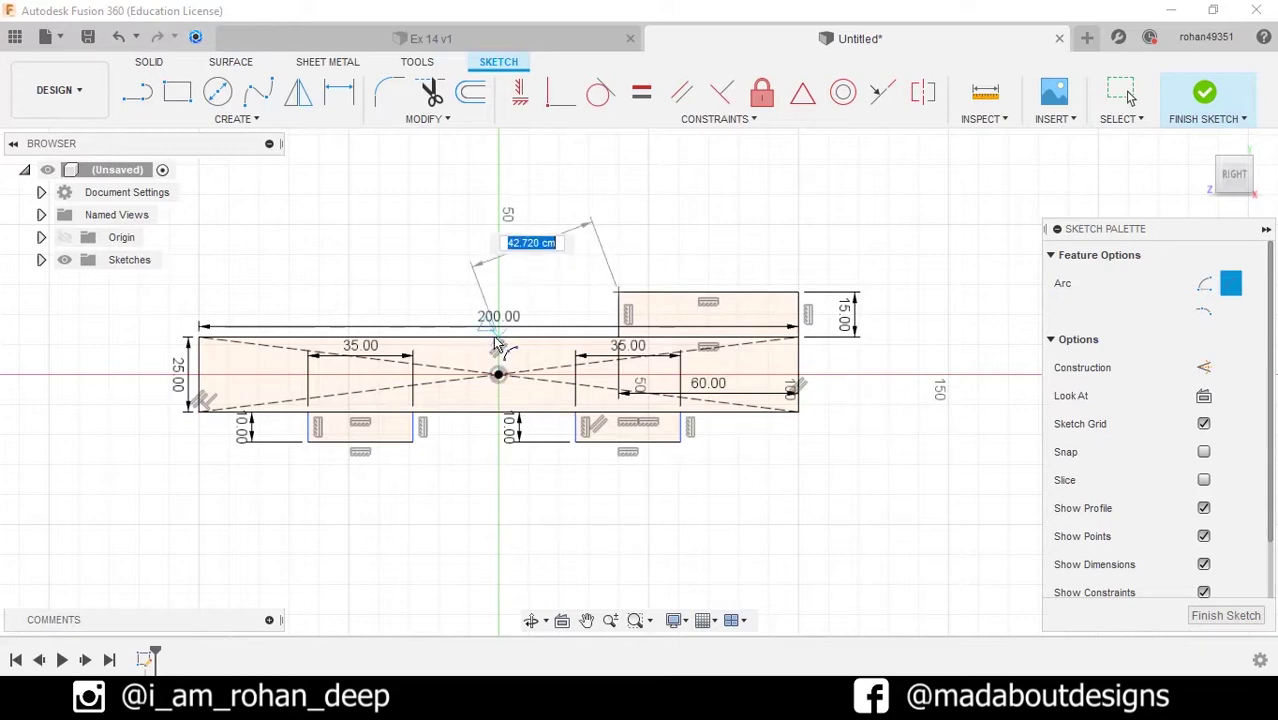
left_click(499, 342)
scroll(510, 350, "up", 2)
left_click(512, 362)
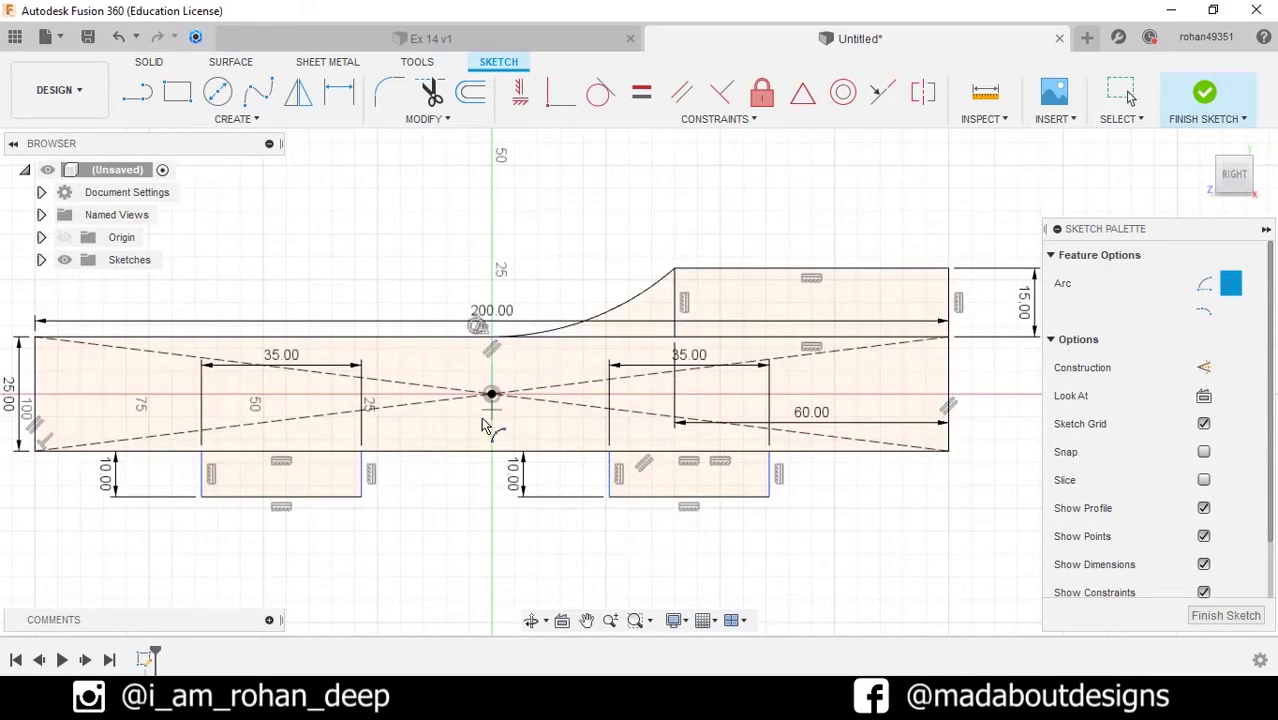
middle_click_drag(478, 422, 530, 376)
Dimension the first slot 50 from the base's left end.
left_click(236, 118)
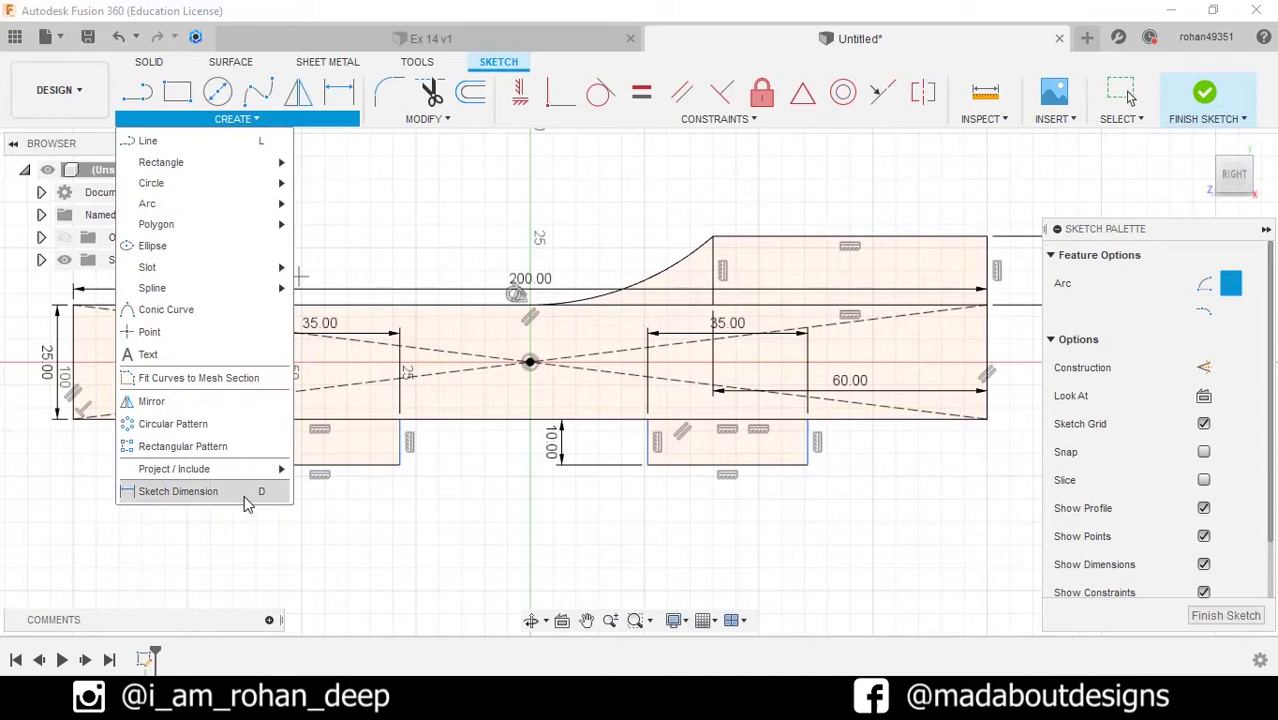
left_click(230, 491)
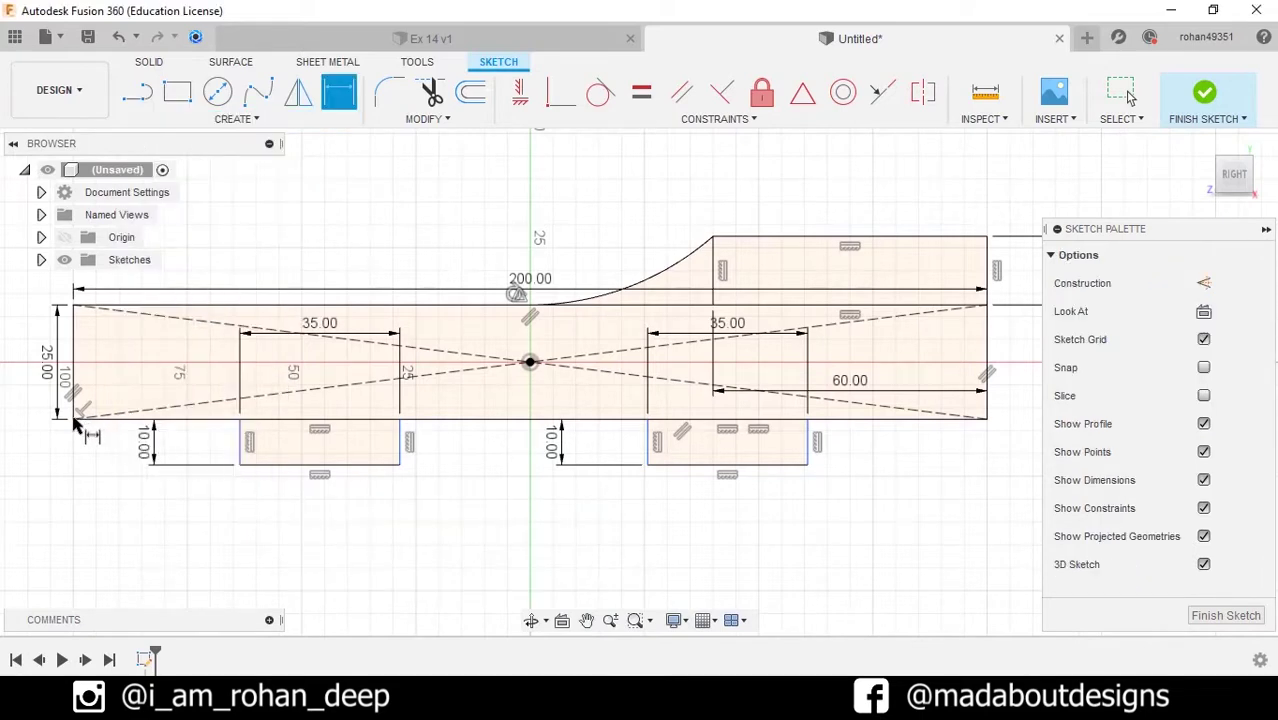
middle_click_drag(90, 400, 205, 407)
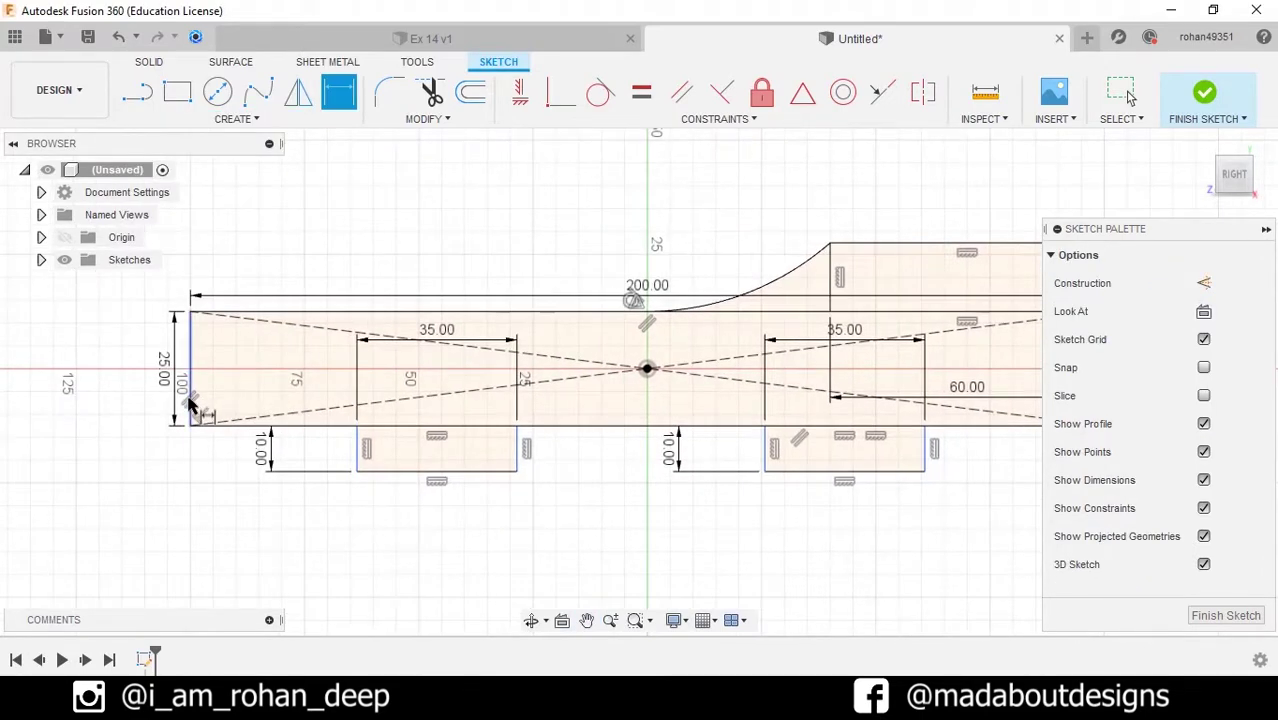
left_click(190, 400)
left_click(358, 446)
left_click(278, 514)
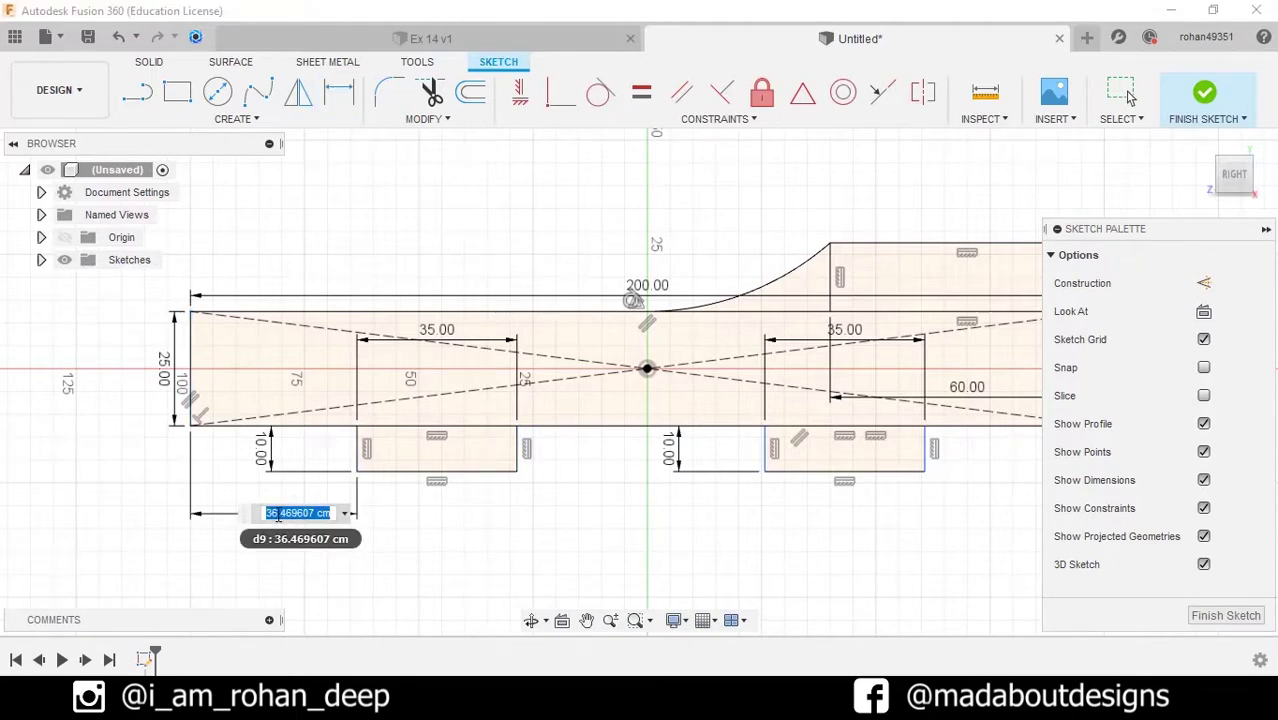
type("50")
key("Return")
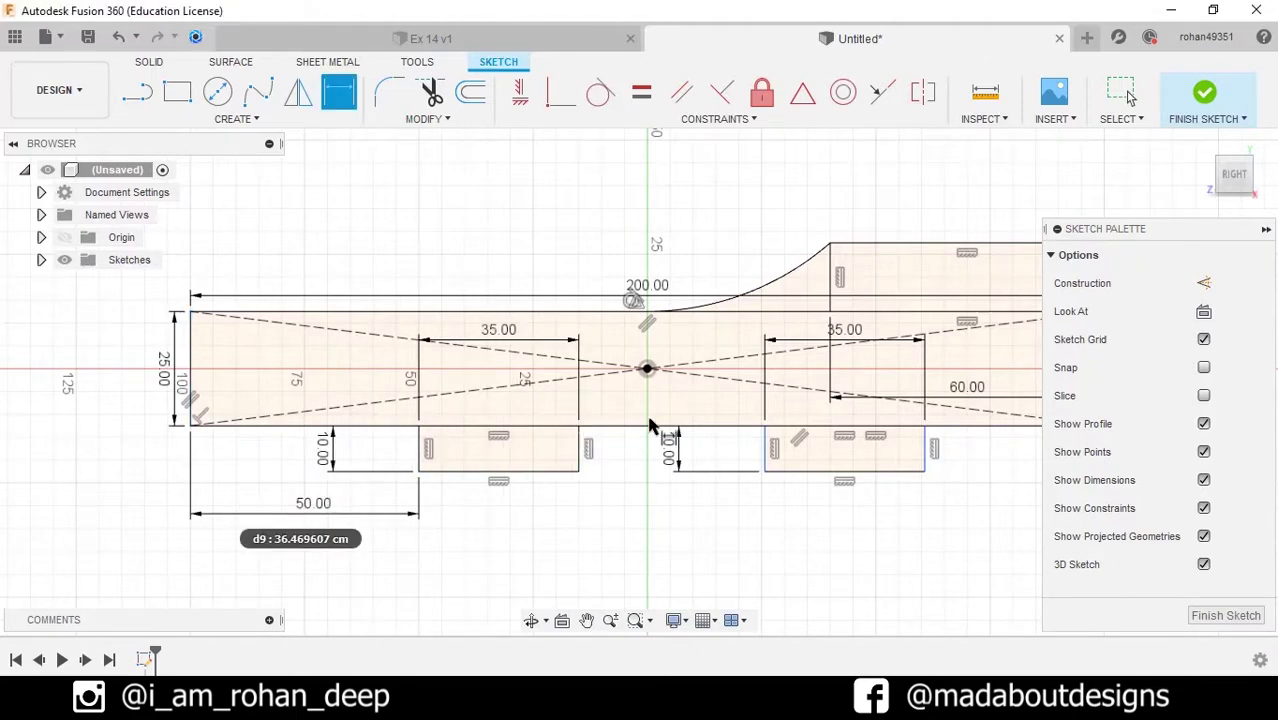
Set a 25 gap between the two slots and finish the sketch.
left_click(580, 455)
left_click(765, 450)
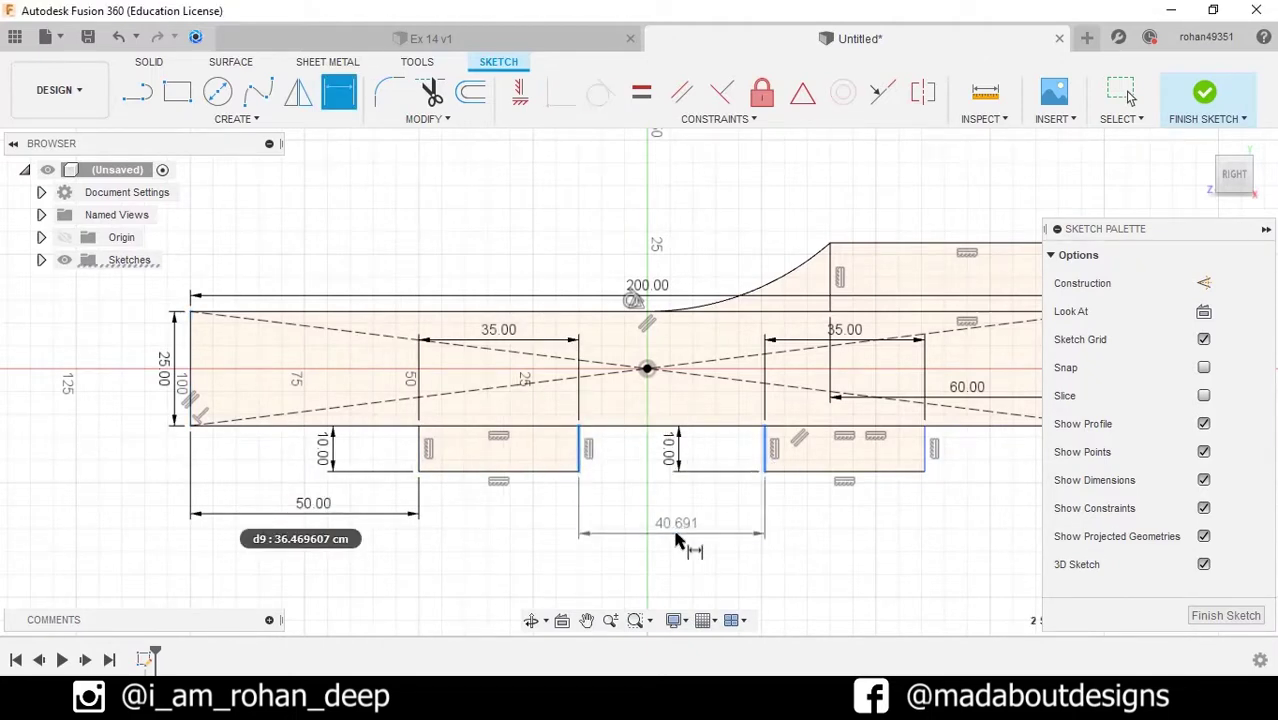
left_click(676, 535)
type("25")
key("Return")
scroll(684, 530, "down", 3)
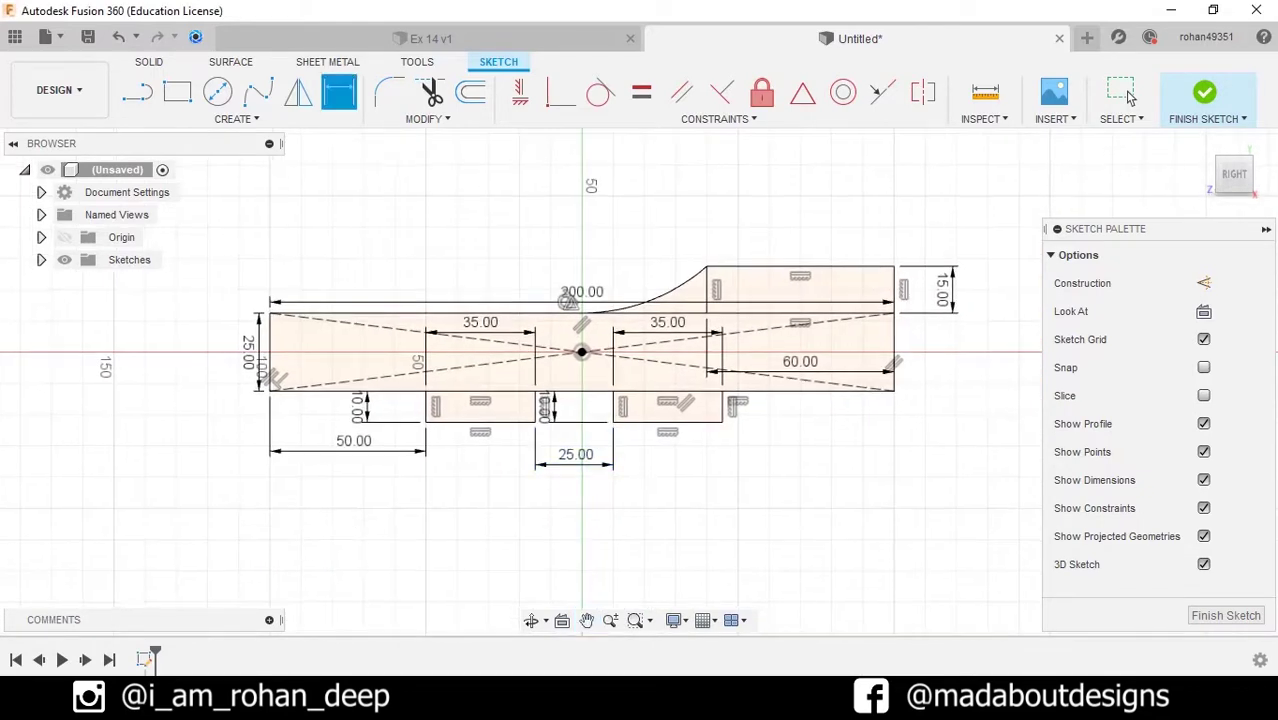
left_click(1220, 97)
Extrude all five sketch profiles symmetrically by 50 into a solid body.
scroll(639, 377, "down", 3)
left_click_drag(926, 536, 356, 222)
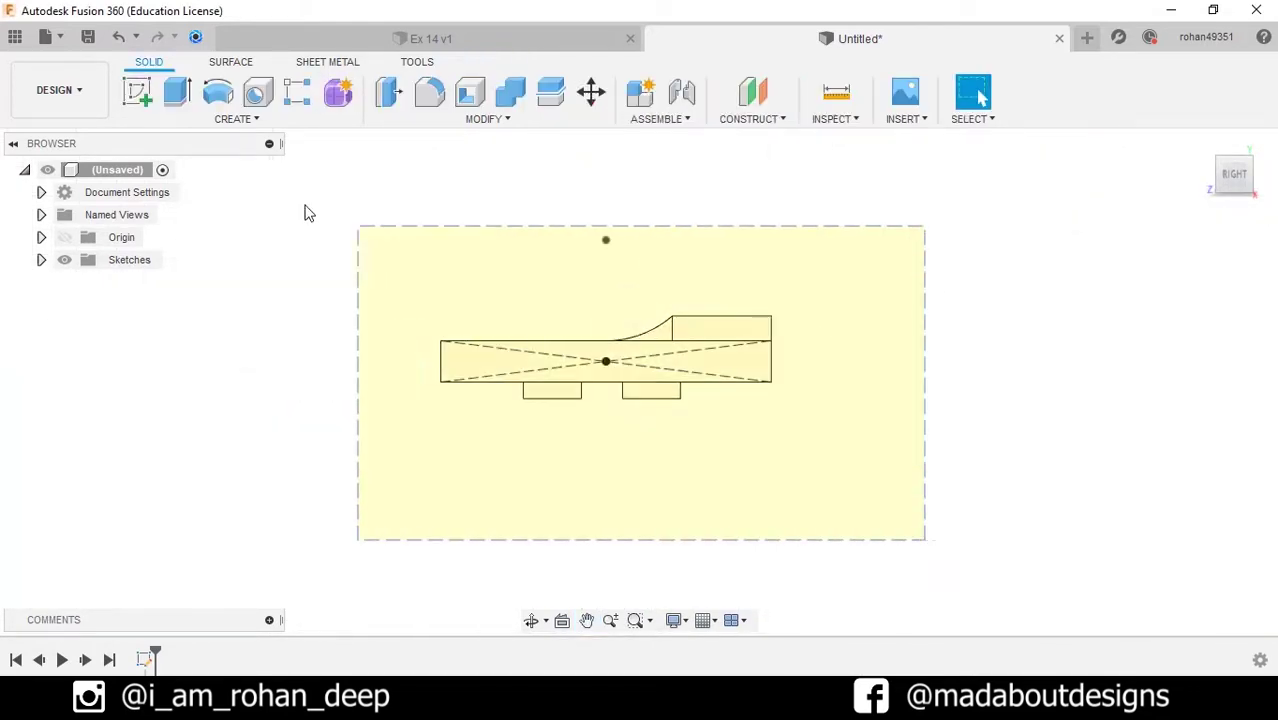
left_click(178, 95)
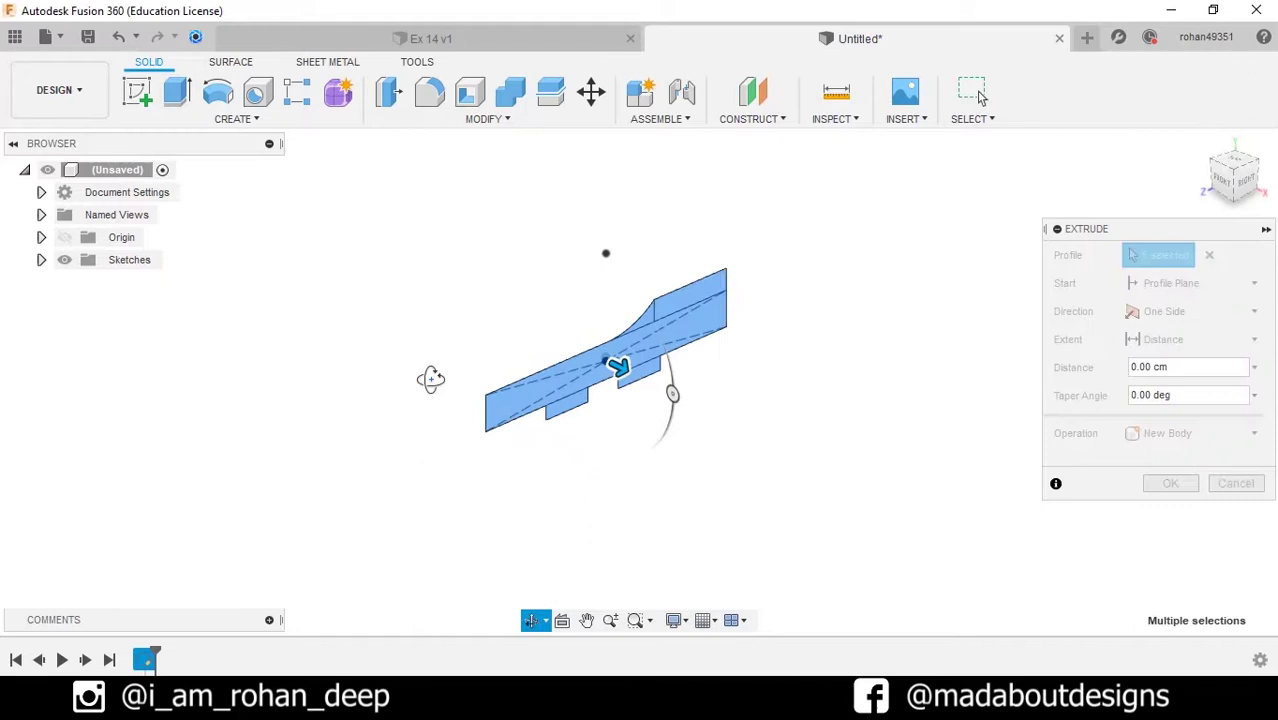
left_click(1165, 310)
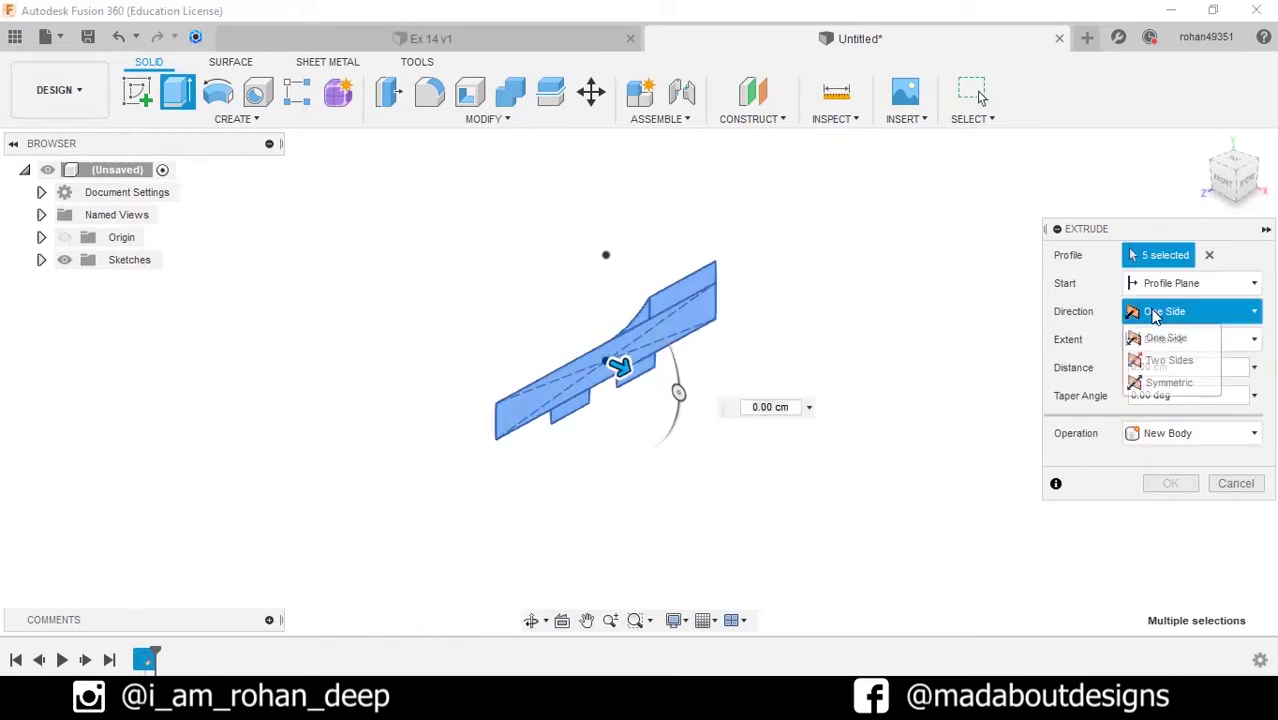
left_click(1185, 384)
type("50")
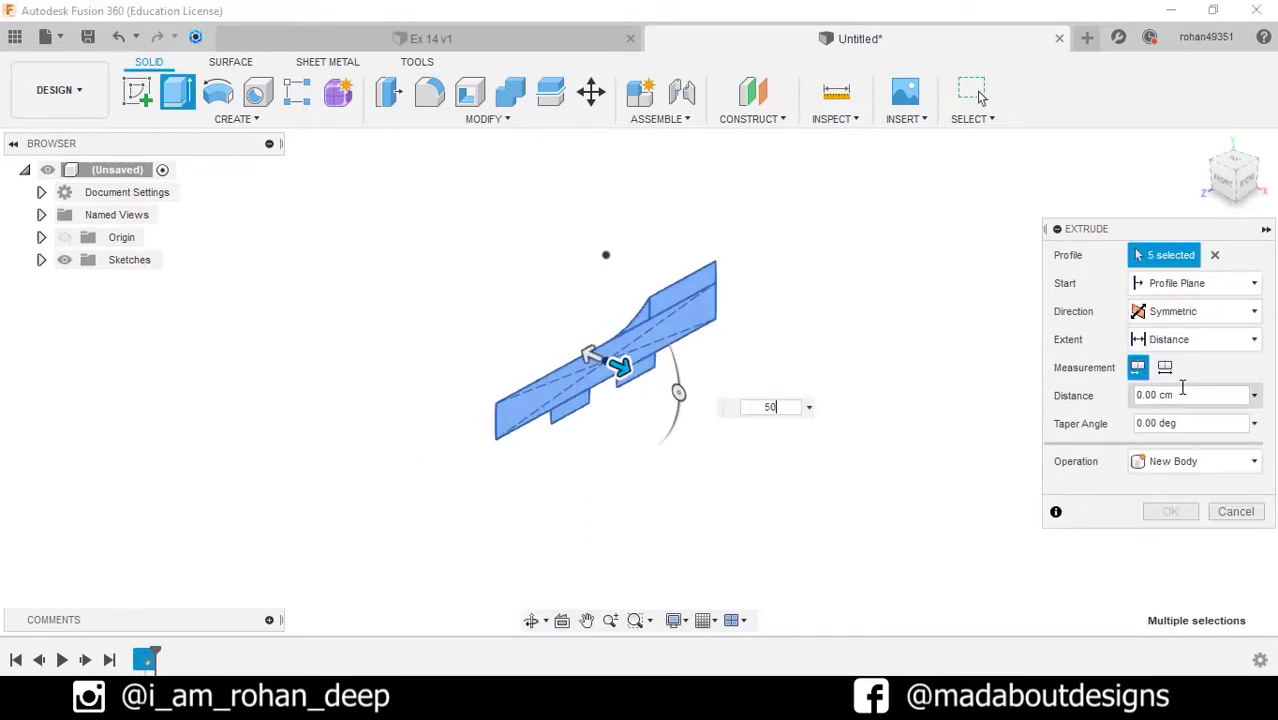
key("Return")
middle_click_drag(967, 422, 938, 400, "shift")
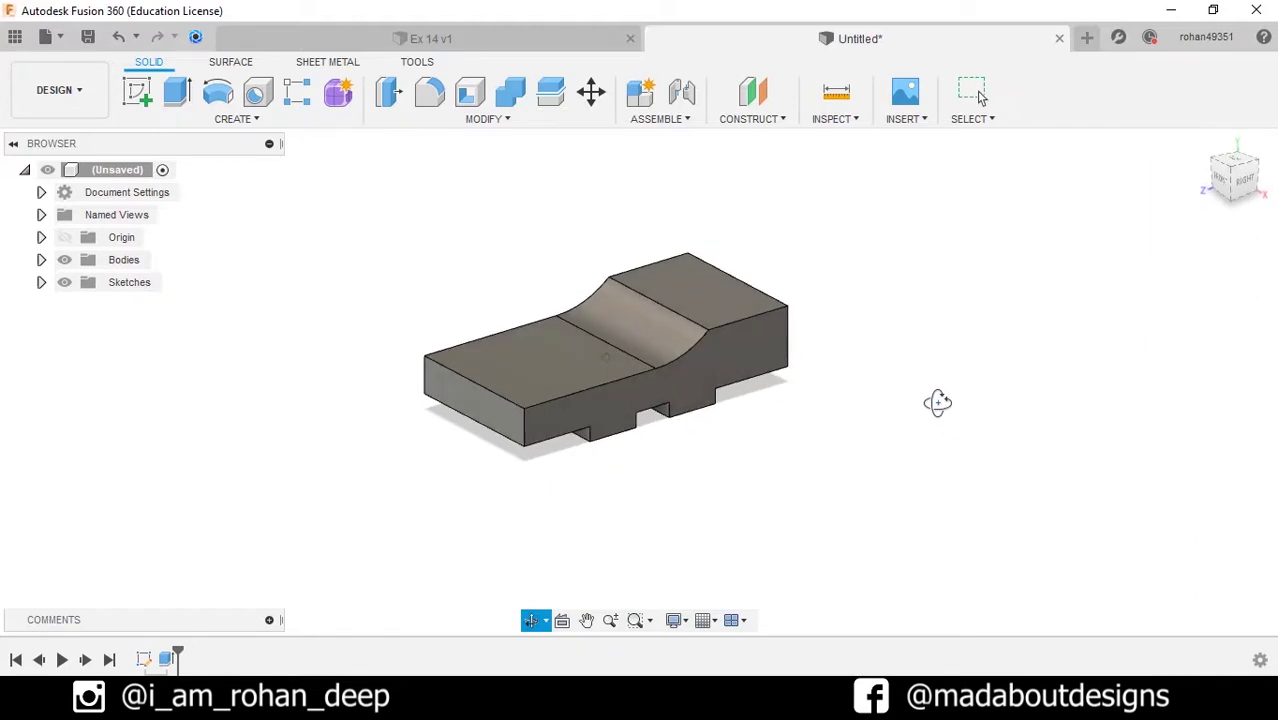
Start a sketch on the block's lower top face with a Ø12 circle.
left_click(137, 92)
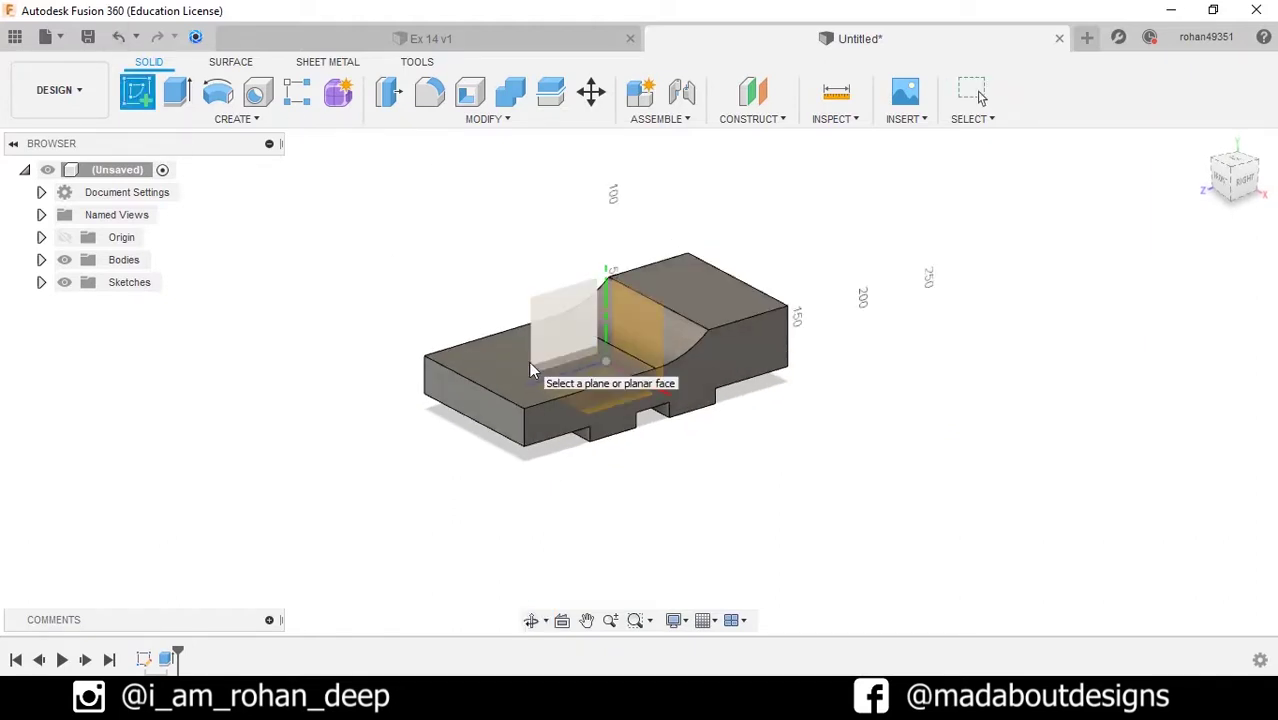
left_click(502, 374)
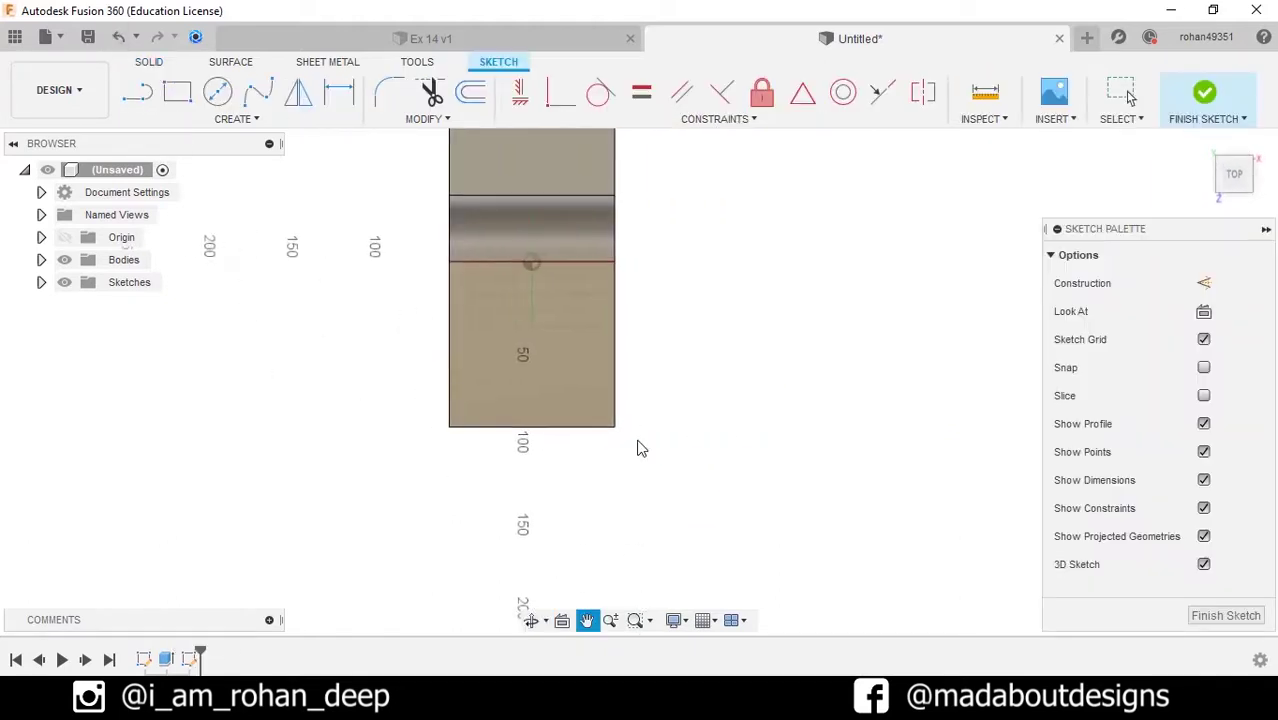
scroll(636, 445, "up", 3)
left_click(218, 92)
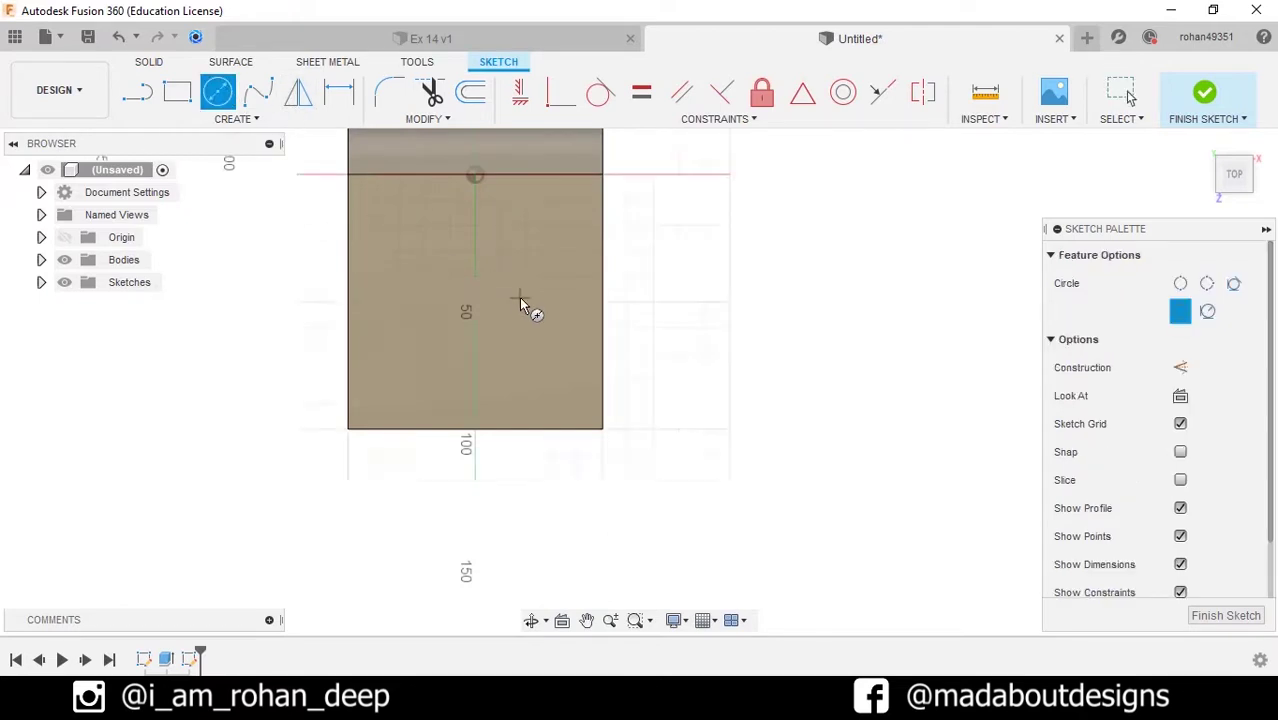
left_click(534, 326)
type("12")
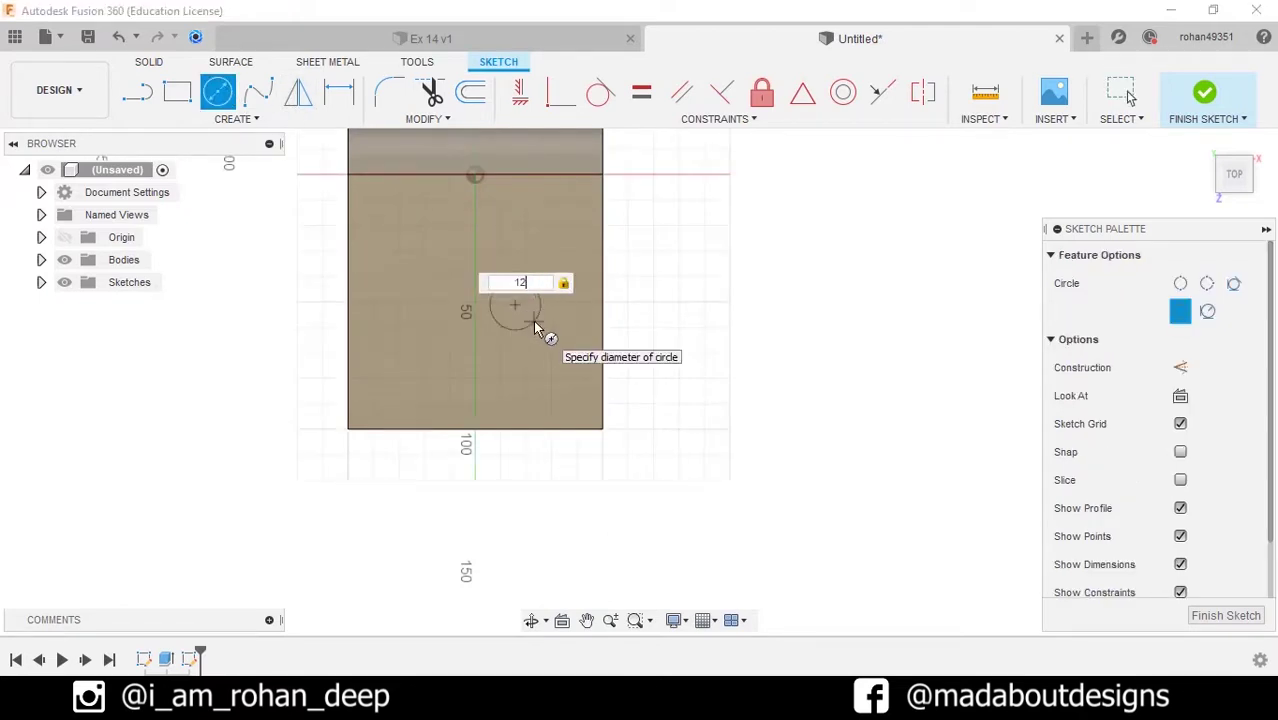
key("Return")
Add a concentric Ø25 circle and begin a third circle at the same centre.
scroll(535, 327, "up", 2)
left_click(514, 296)
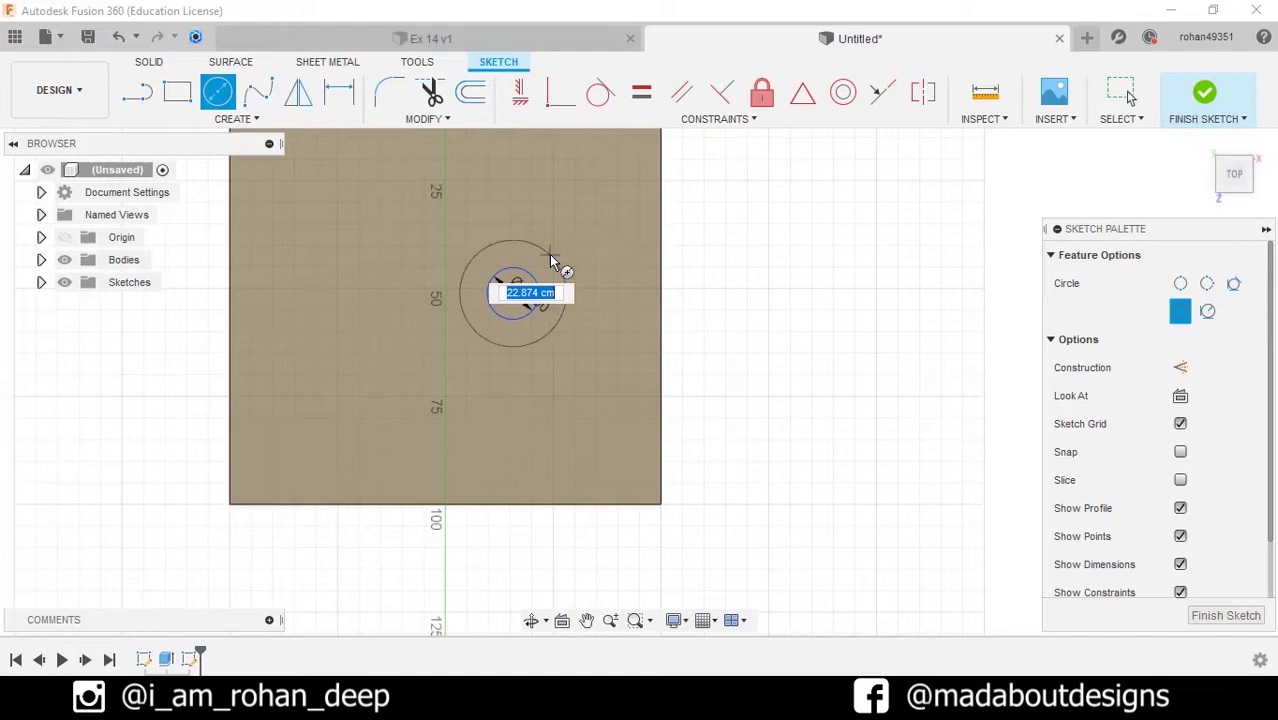
type("25")
key("Return")
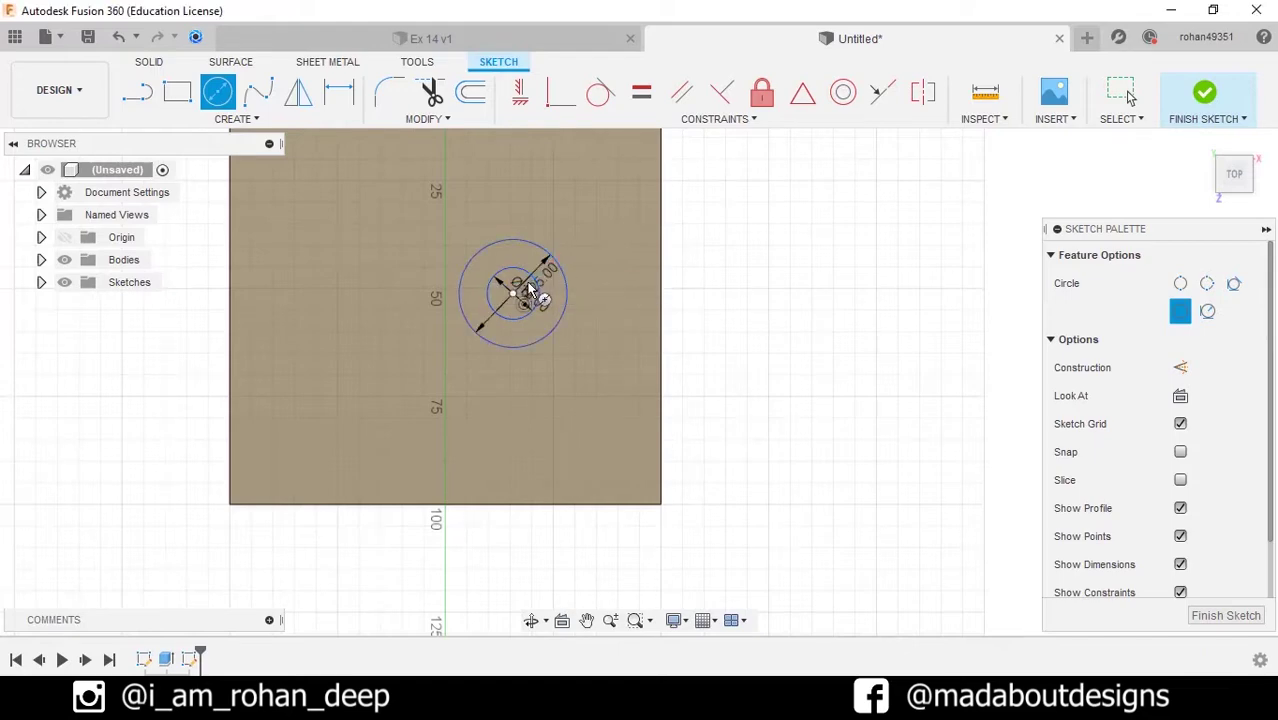
left_click(516, 295)
type("50")
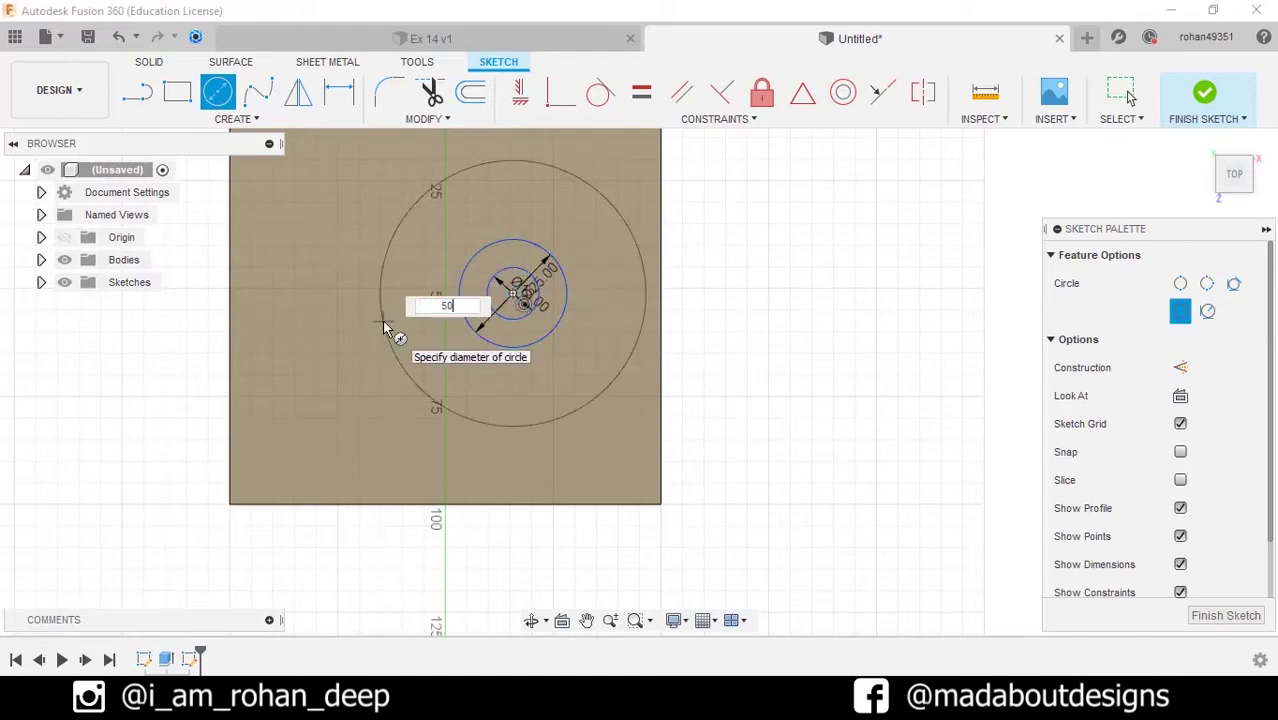
Complete the Ø50 circle and place the circles' centre 50 above the bottom edge.
key("Return")
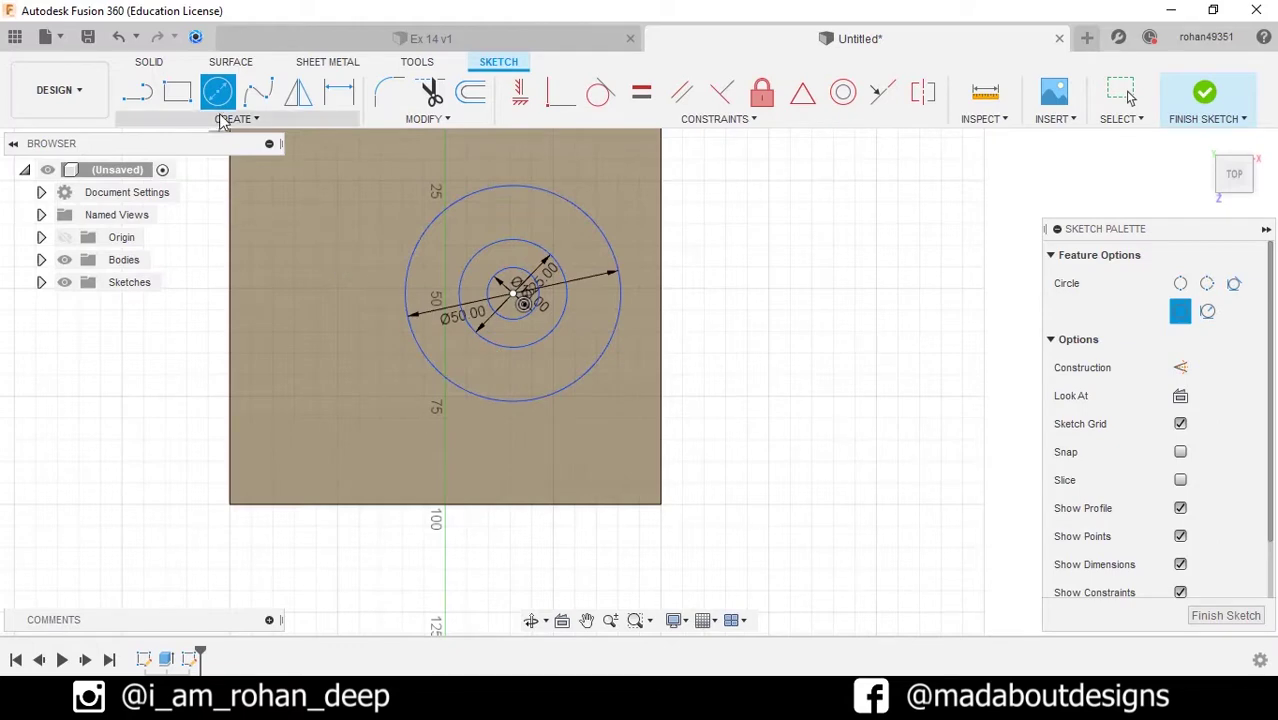
left_click(222, 120)
left_click(205, 490)
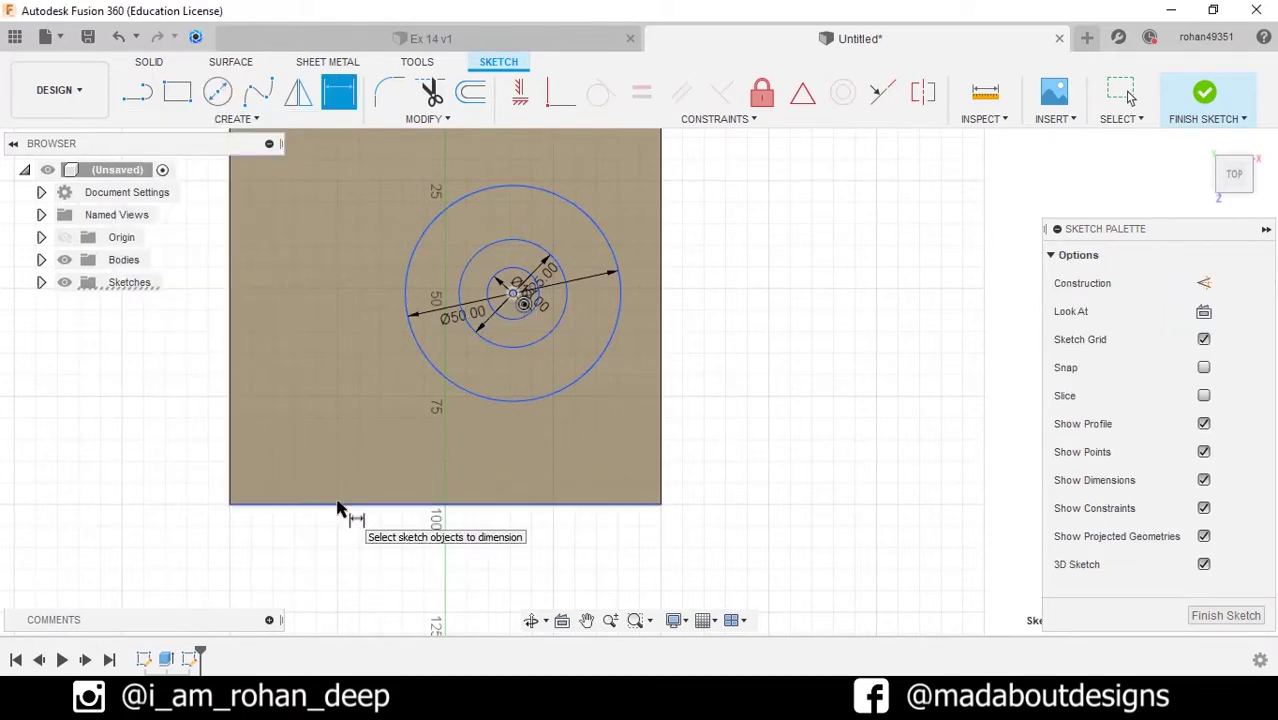
left_click(340, 505)
left_click(176, 445)
type("50")
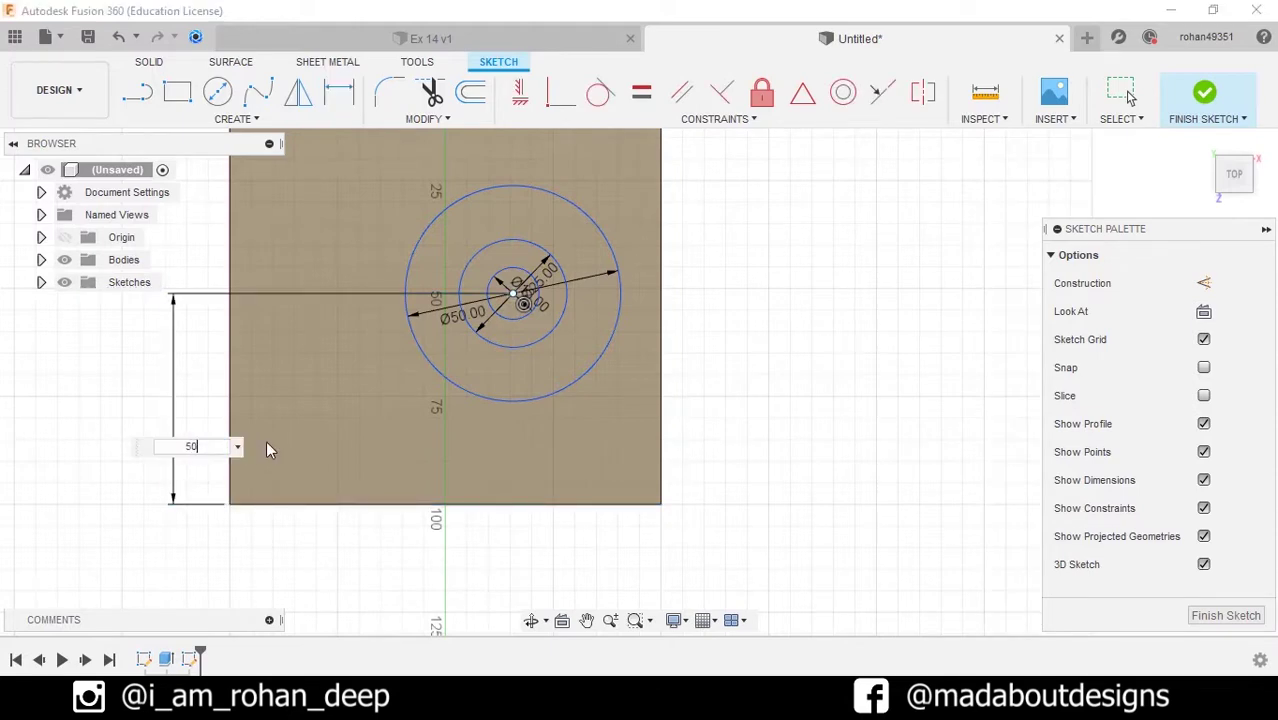
key("Return")
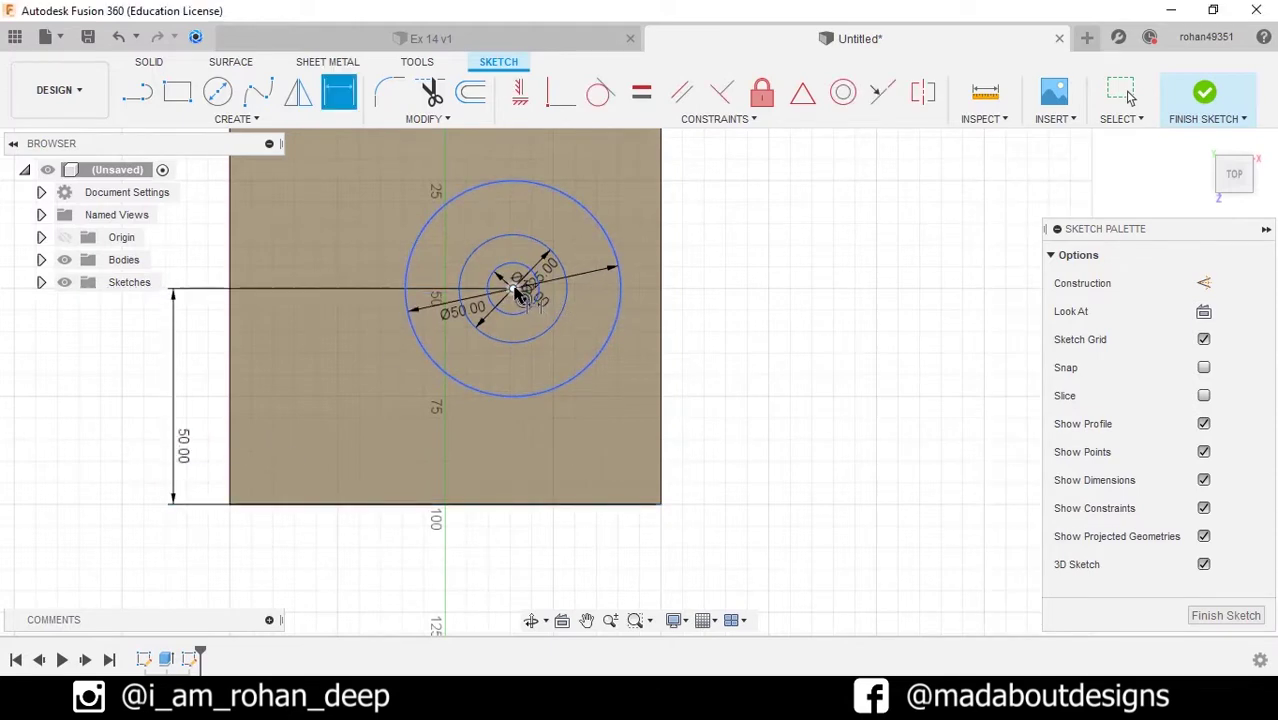
Locate the circles' centre 40 from the block's right edge.
left_click(514, 290)
left_click(660, 313)
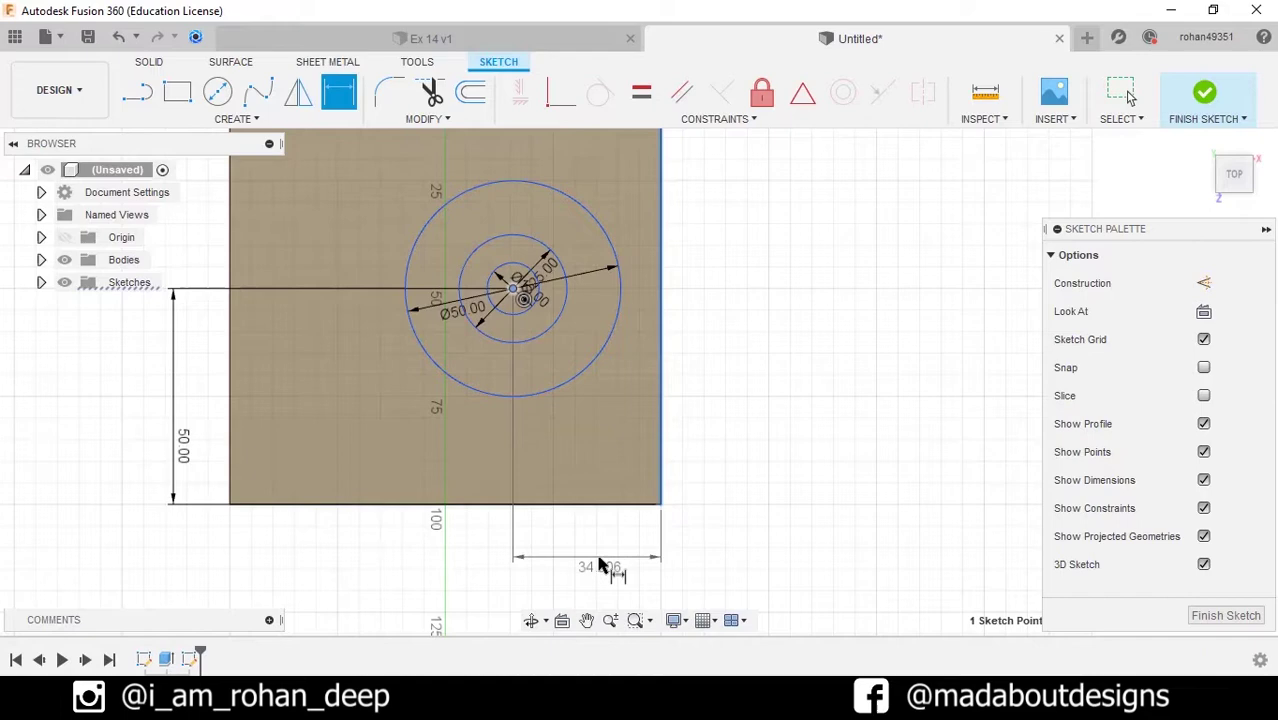
left_click(600, 565)
type("40")
key("Return")
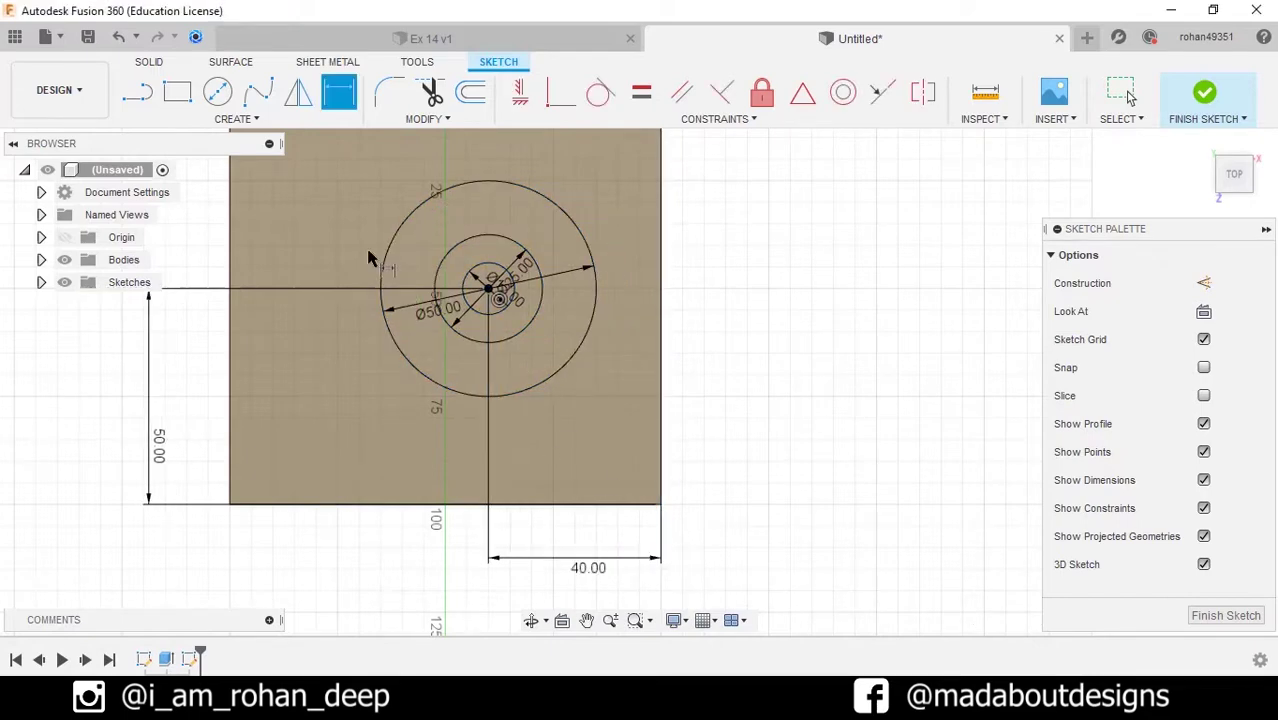
Draw a two-point rectangle from the top of the circles to the right edge.
left_click(177, 92)
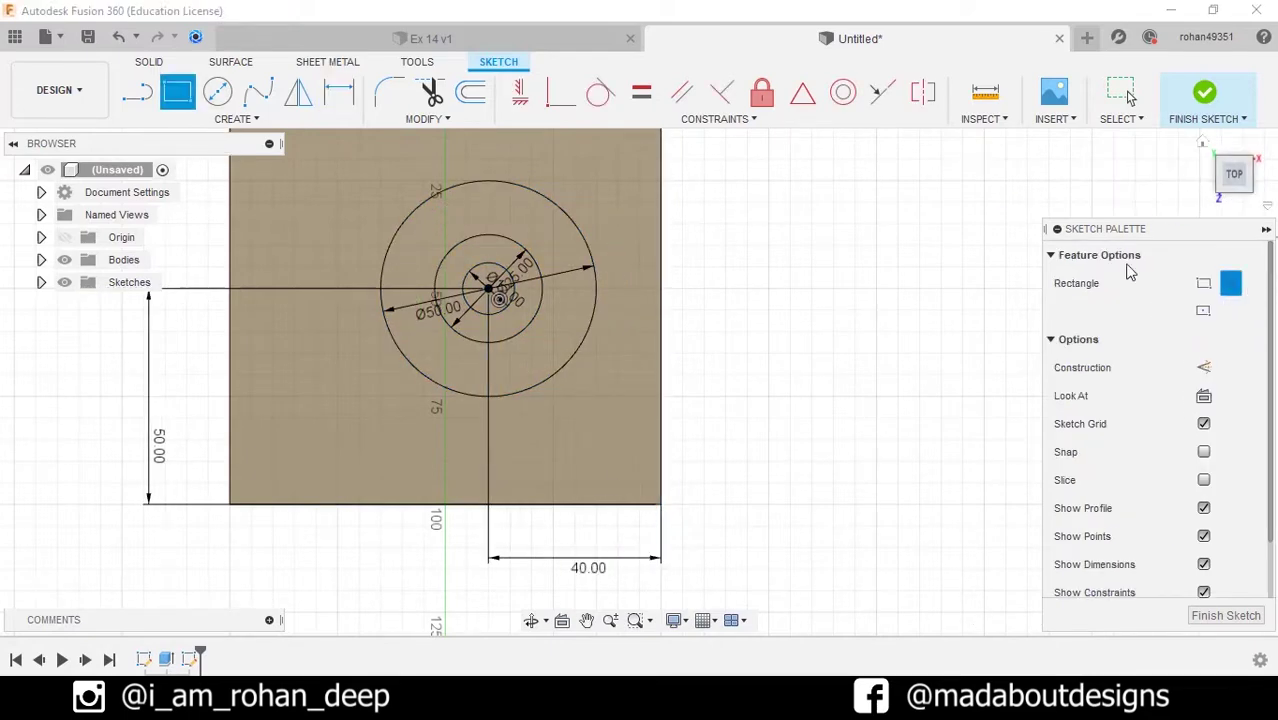
left_click(489, 184)
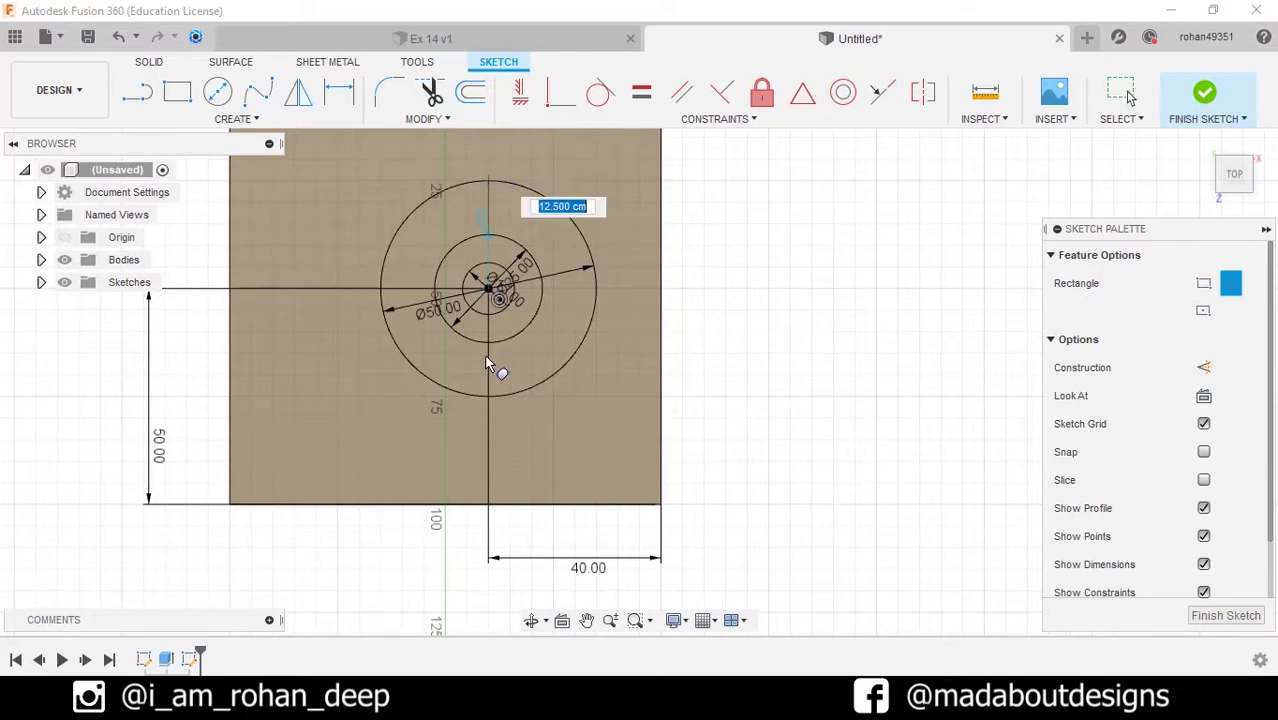
left_click(662, 400)
Draw a Ø25 circle on the far upper flat area with a concentric Ø60 circle.
scroll(747, 351, "down", 5)
middle_click_drag(747, 328, 756, 342)
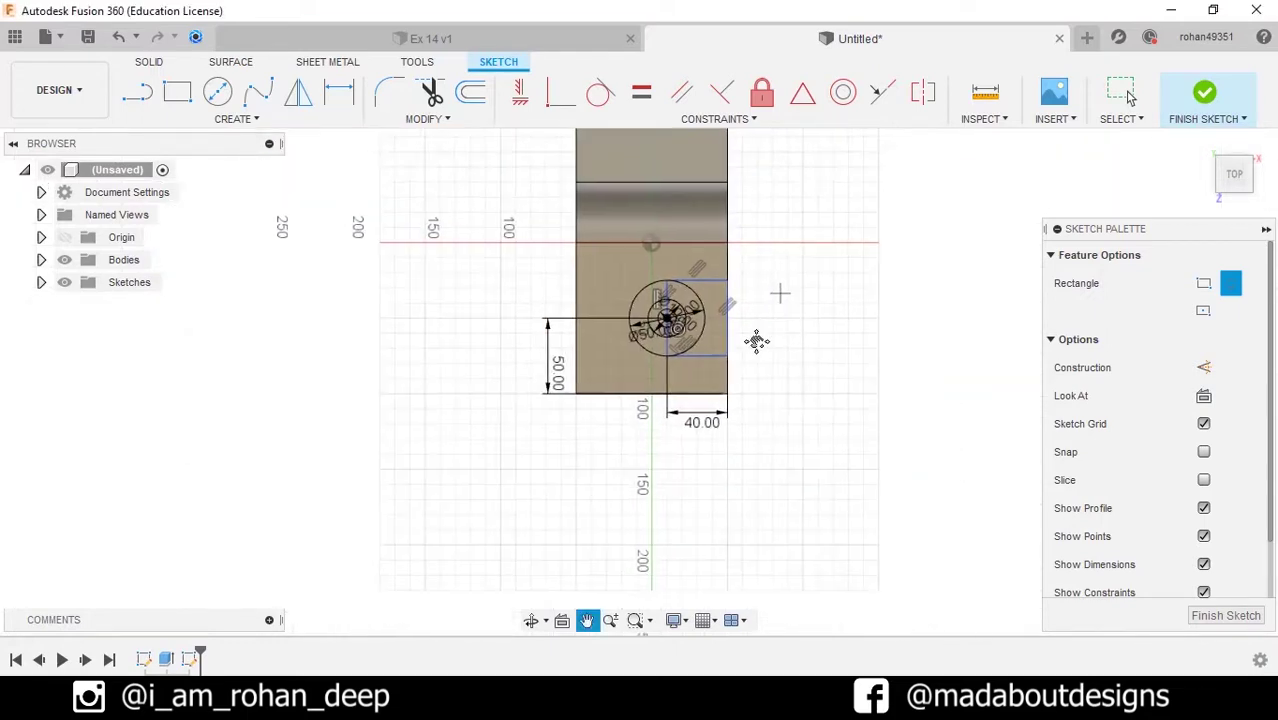
key("c")
scroll(485, 306, "up", 3)
scroll(512, 228, "up", 2)
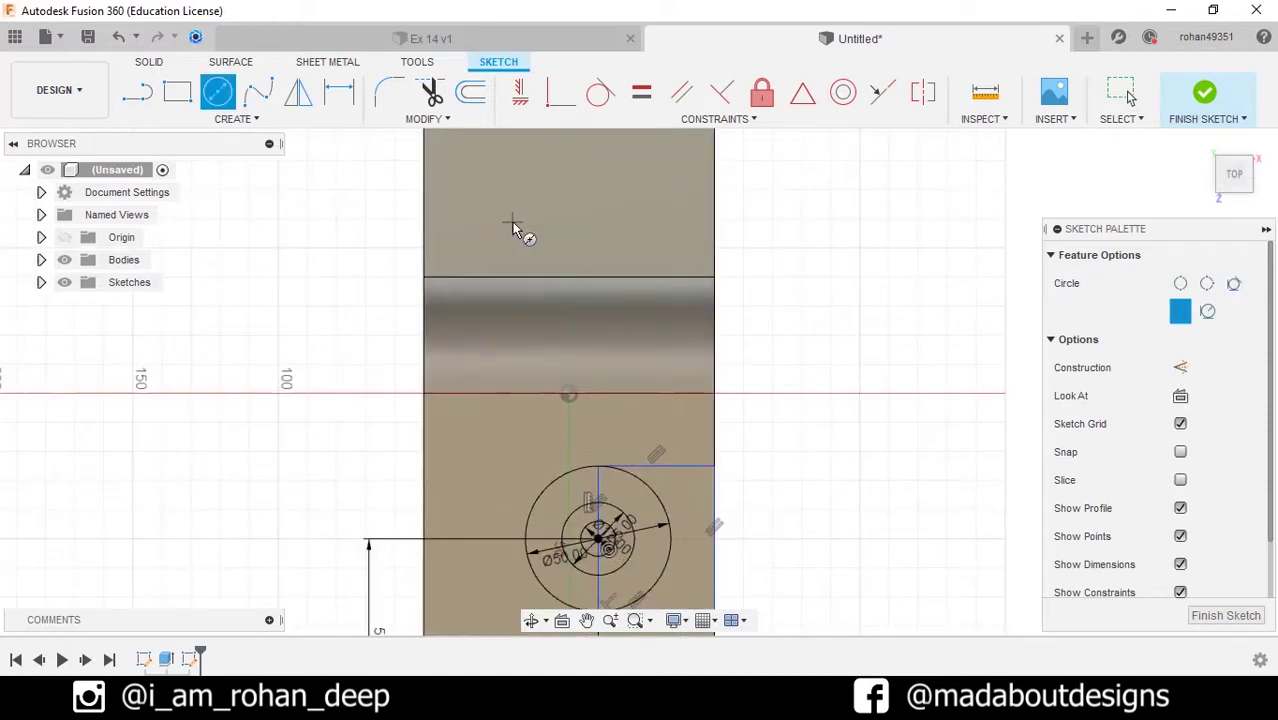
left_click(512, 223)
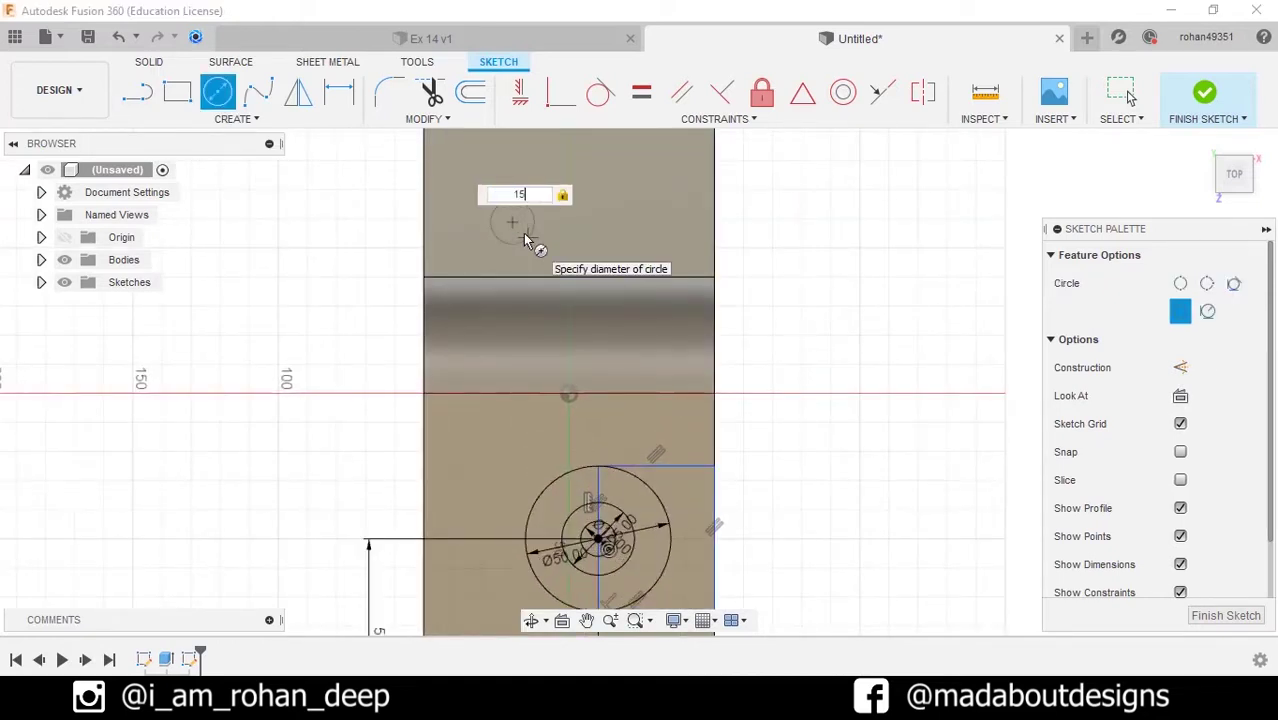
scroll(528, 234, "up", 2)
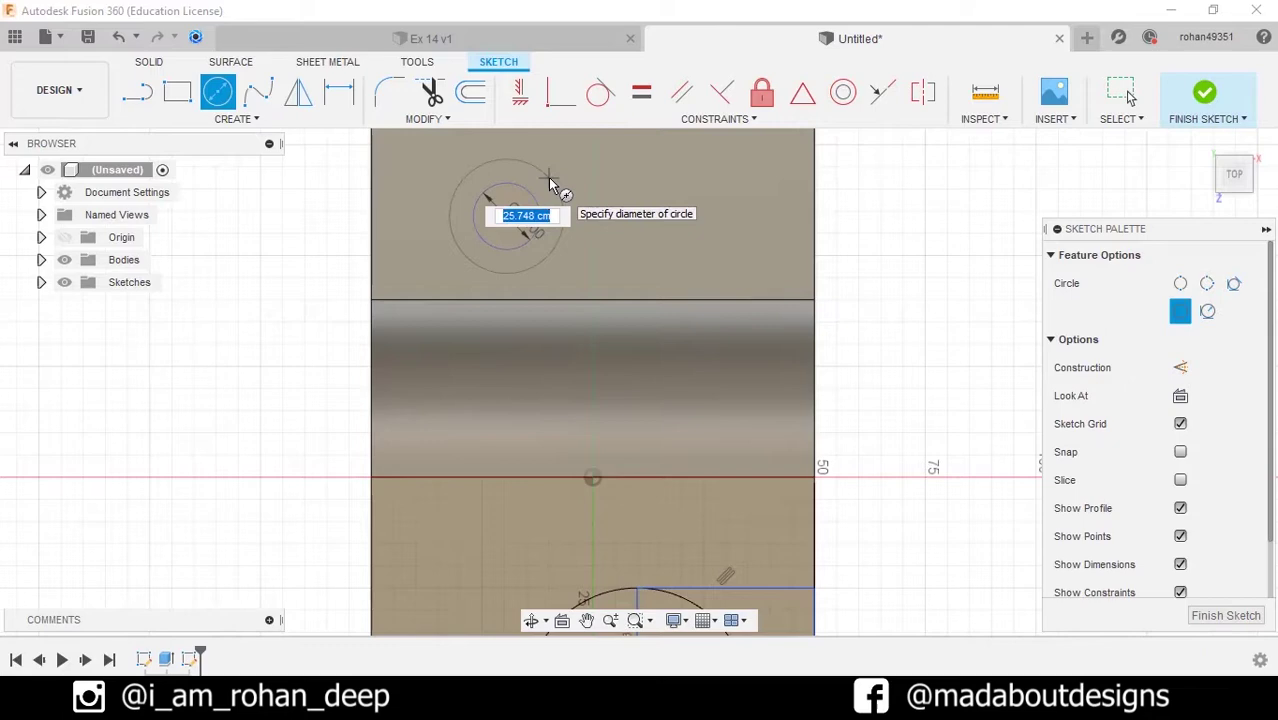
key("Return")
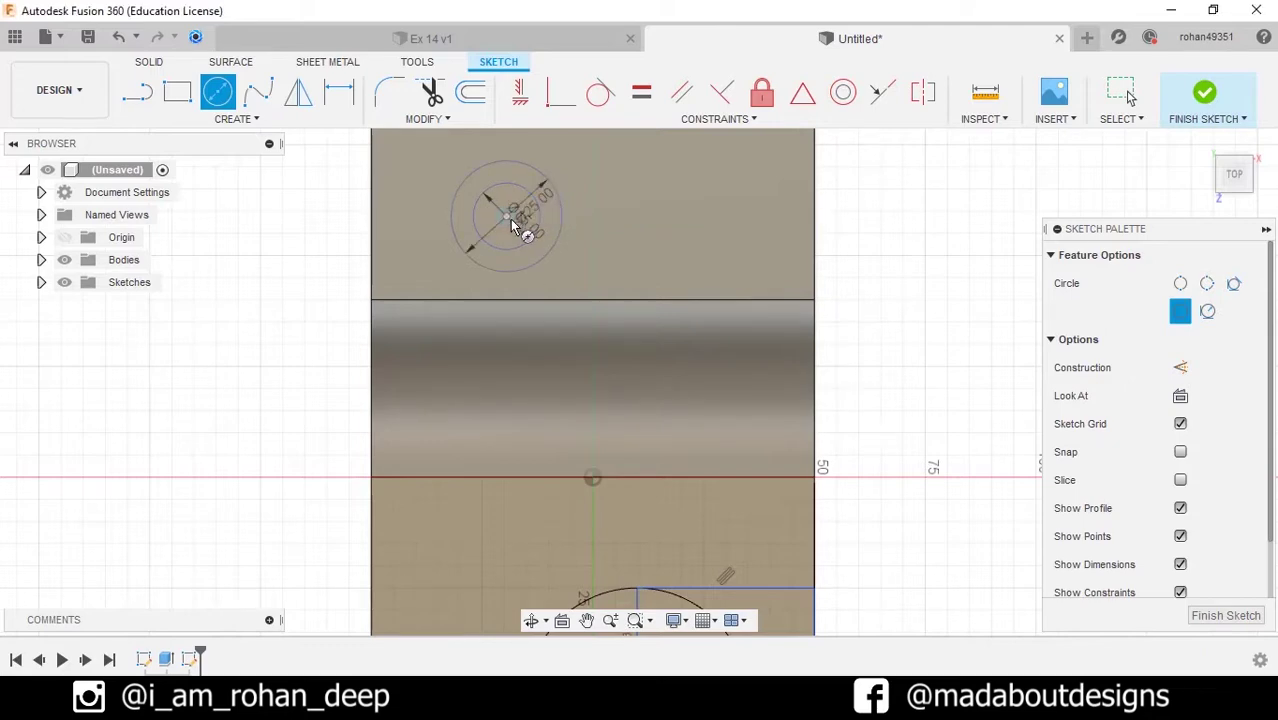
left_click(510, 220)
type("6")
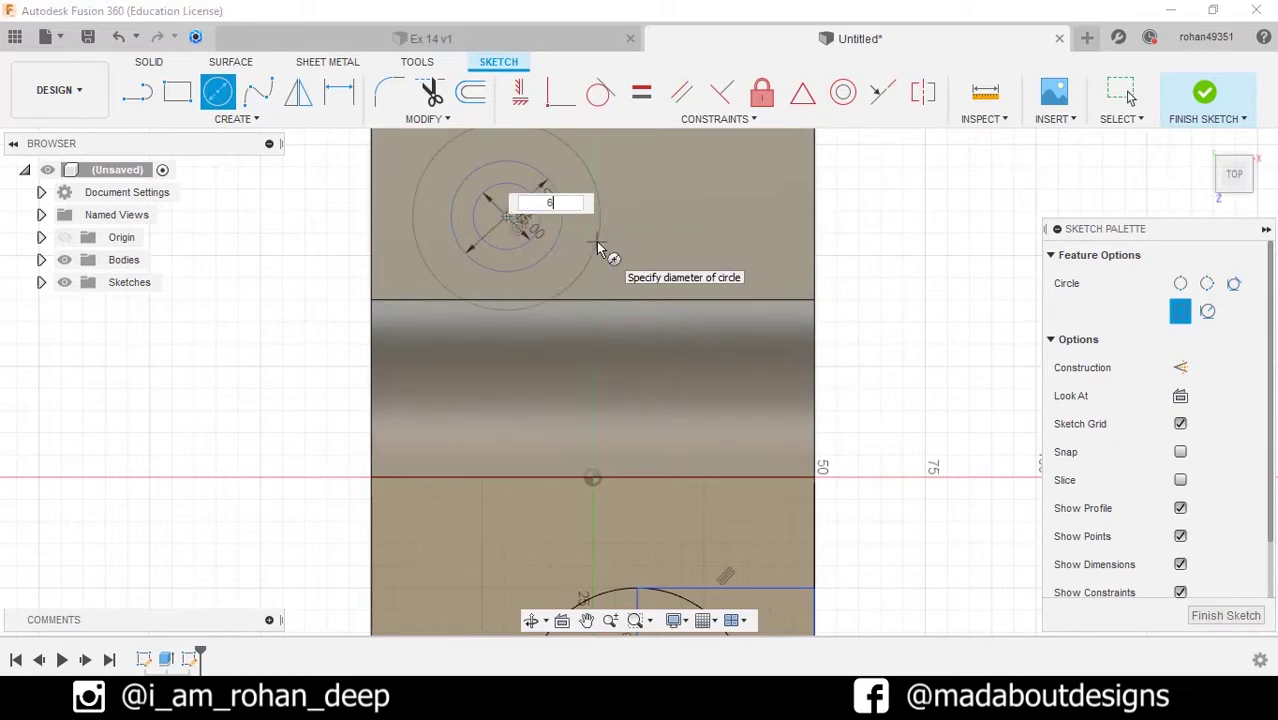
type("0")
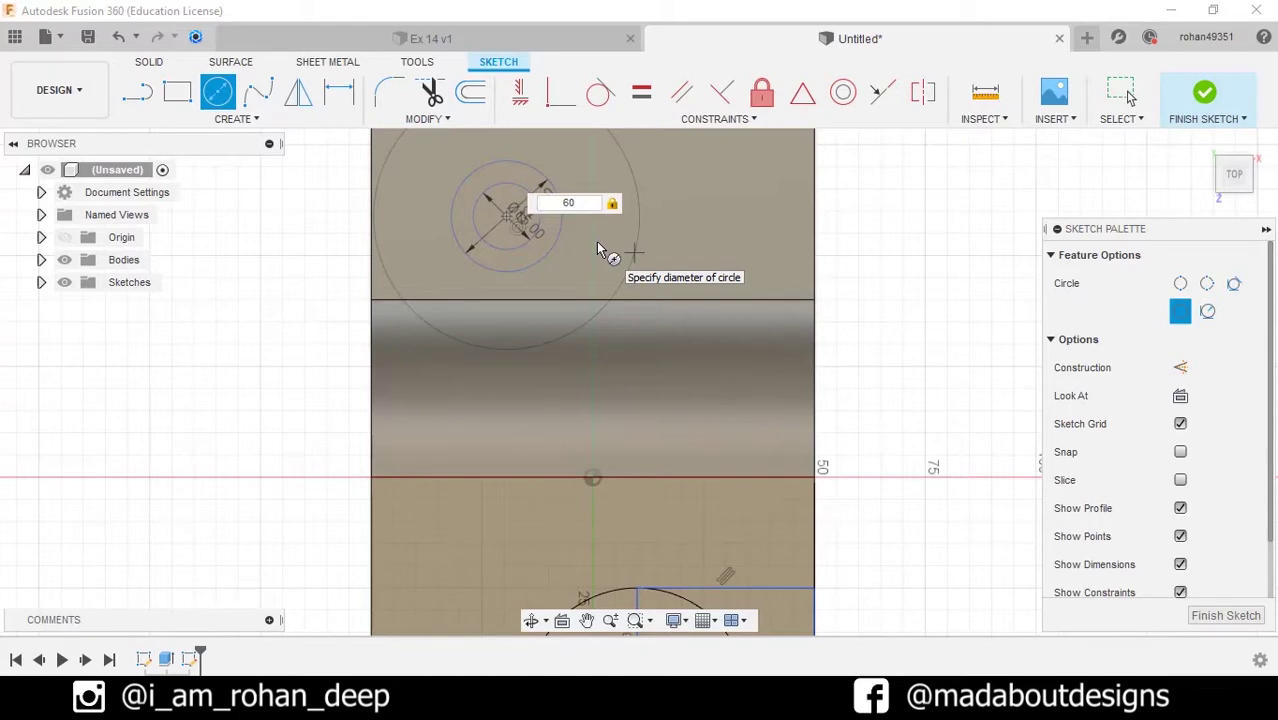
key("Return")
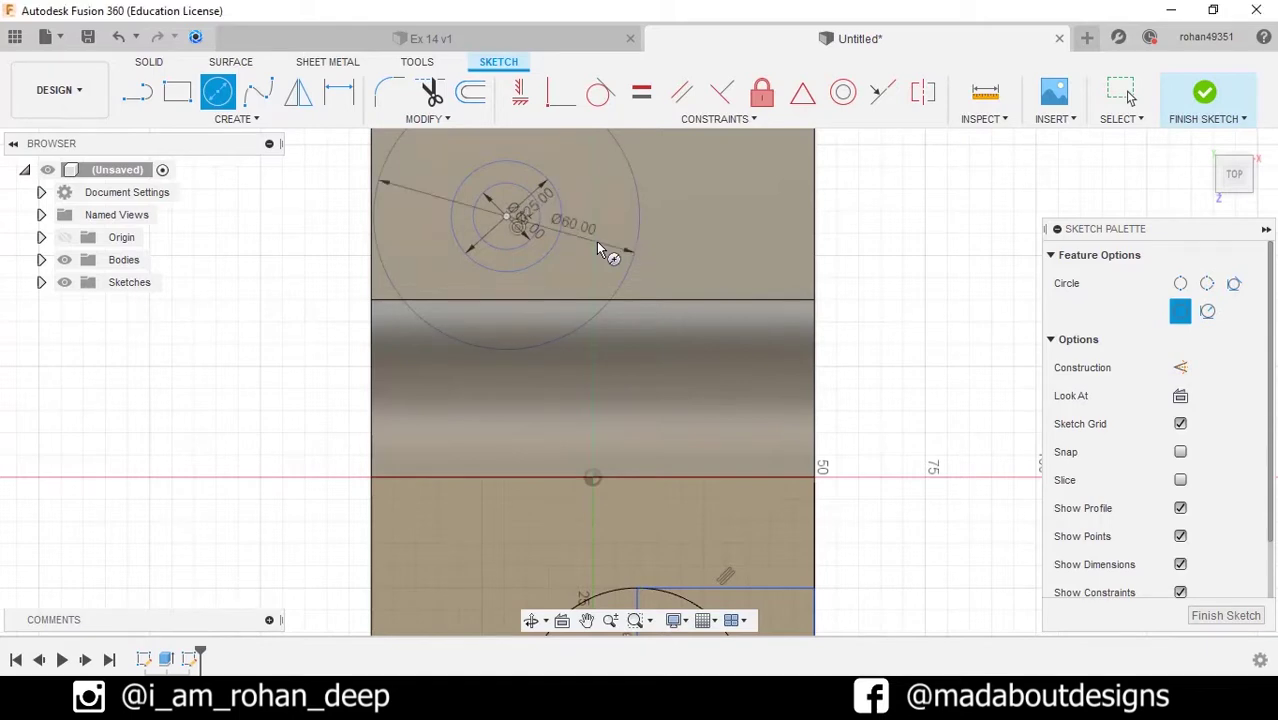
scroll(203, 273, "down", 2)
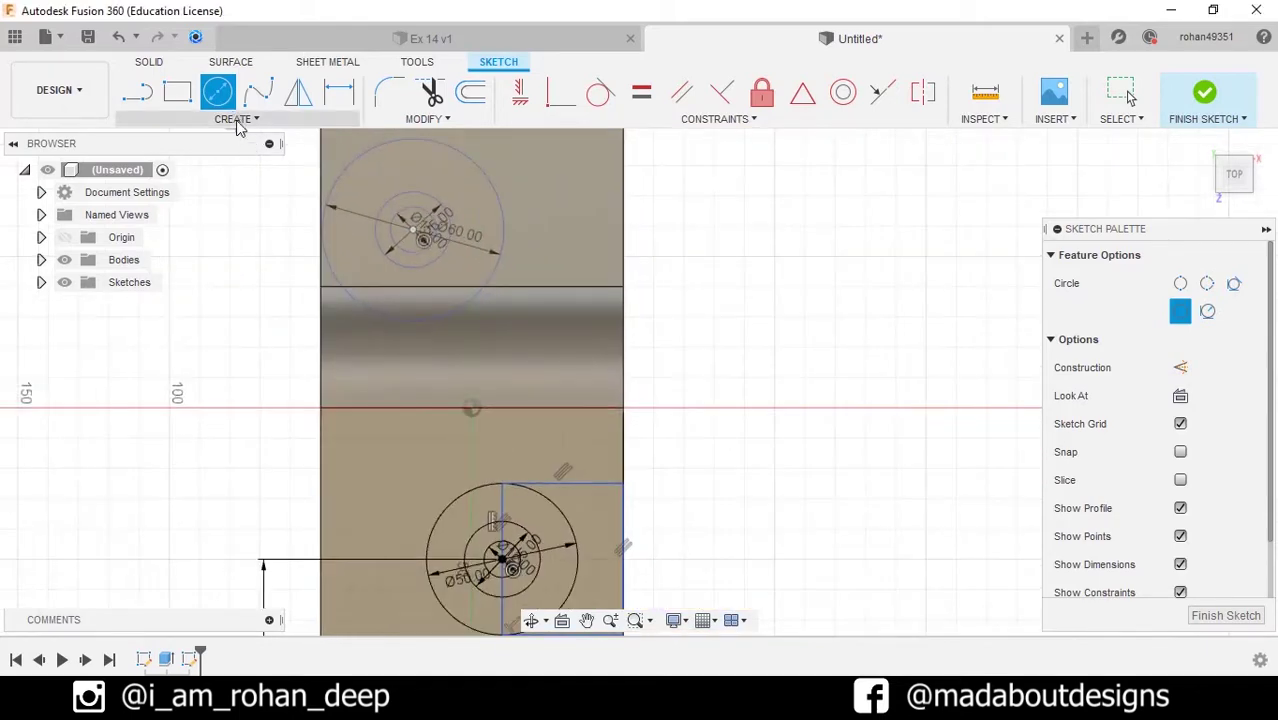
Dimension the far circles' centre 50 above the red horizontal axis.
left_click(238, 119)
left_click(190, 491)
scroll(342, 250, "up", 2)
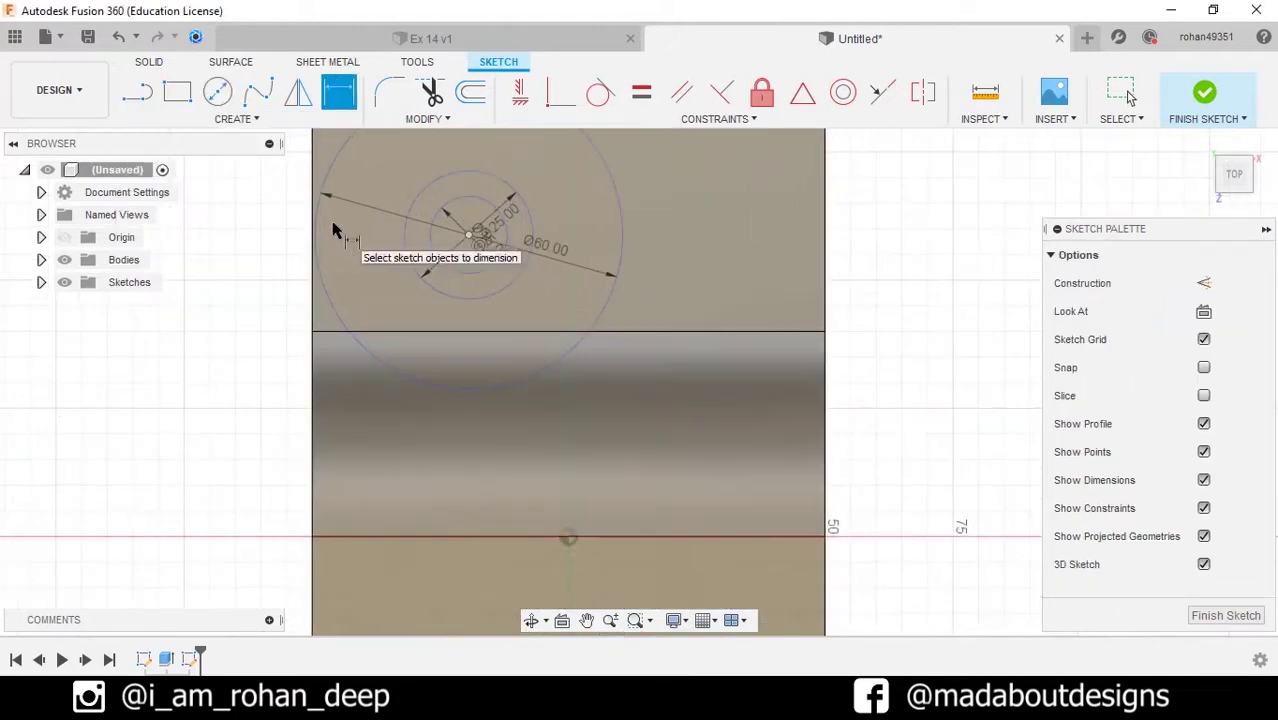
left_click(468, 237)
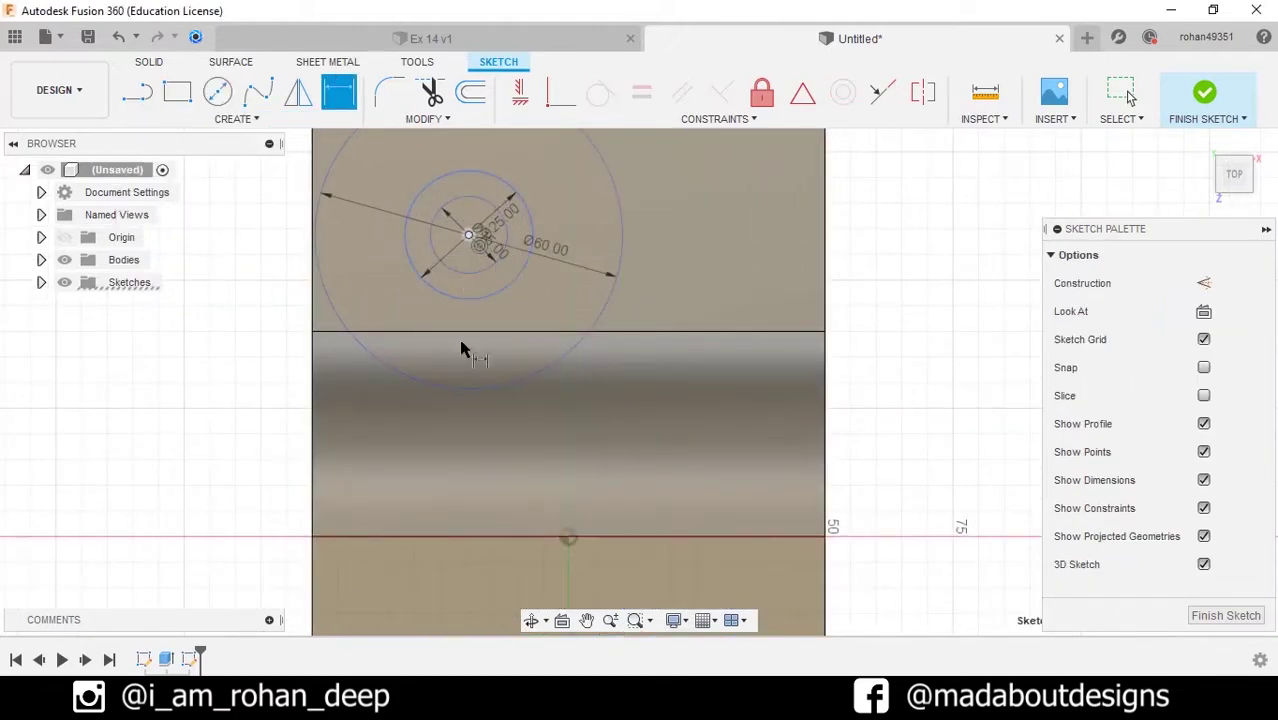
left_click(446, 536)
left_click(226, 456)
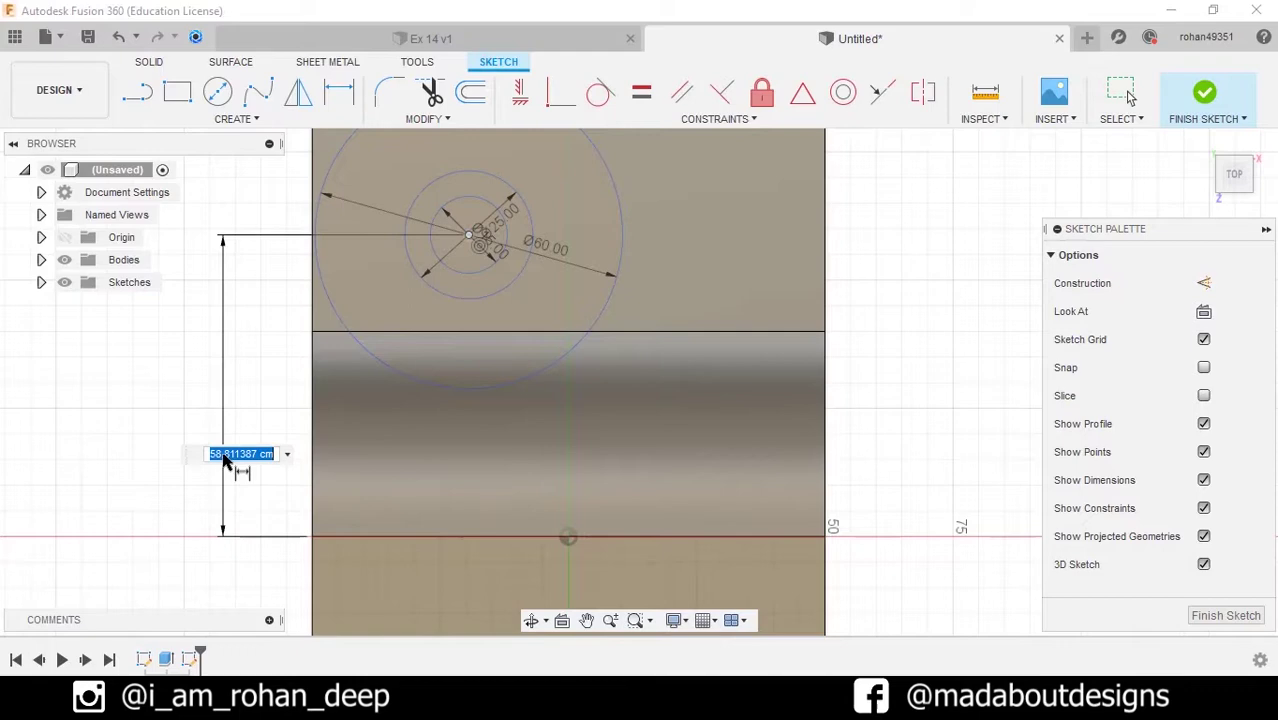
type("50")
key("Return")
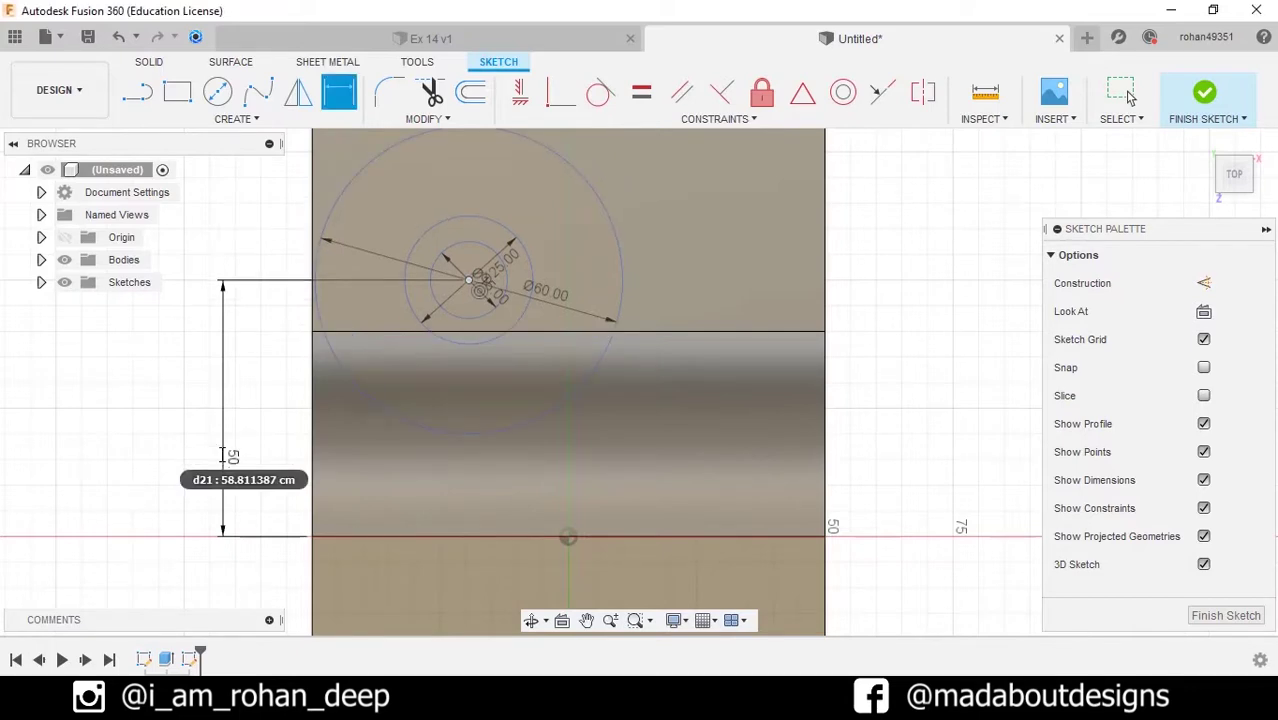
Make the outer Ø60 circle tangent to the block's left edge.
left_click(1124, 94)
left_click(322, 314)
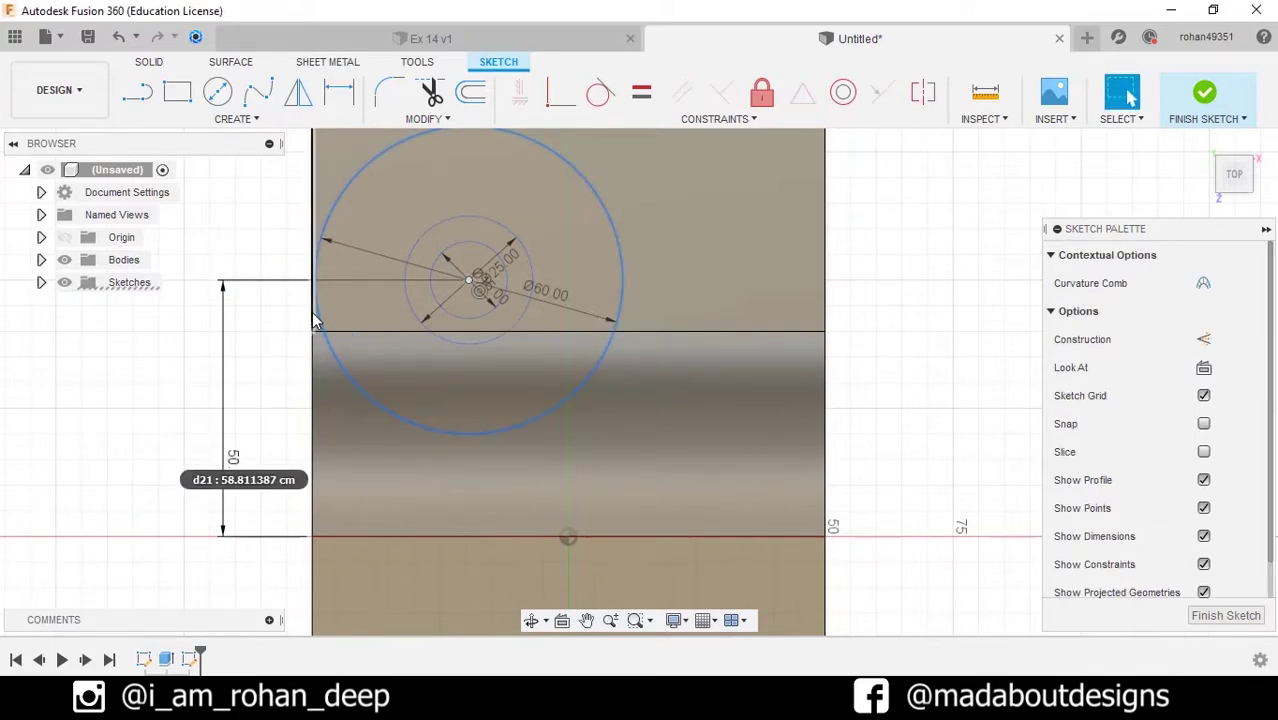
left_click(601, 92)
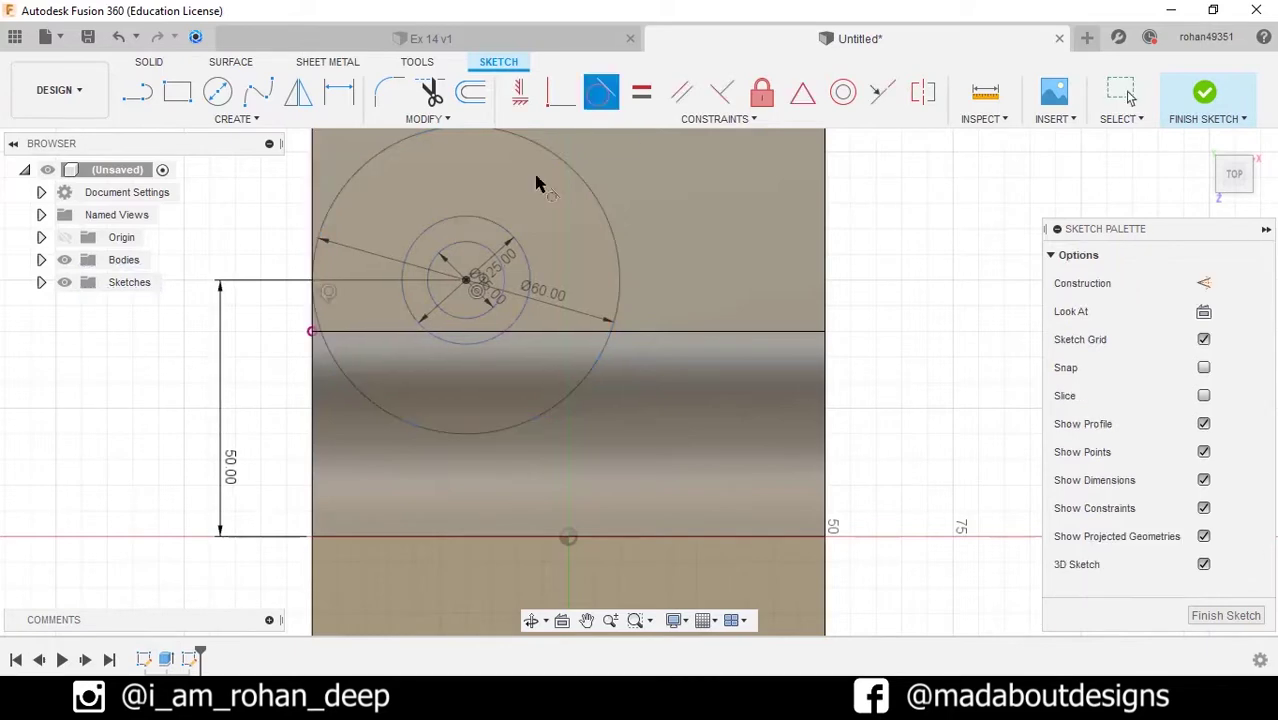
scroll(487, 280, "down", 2)
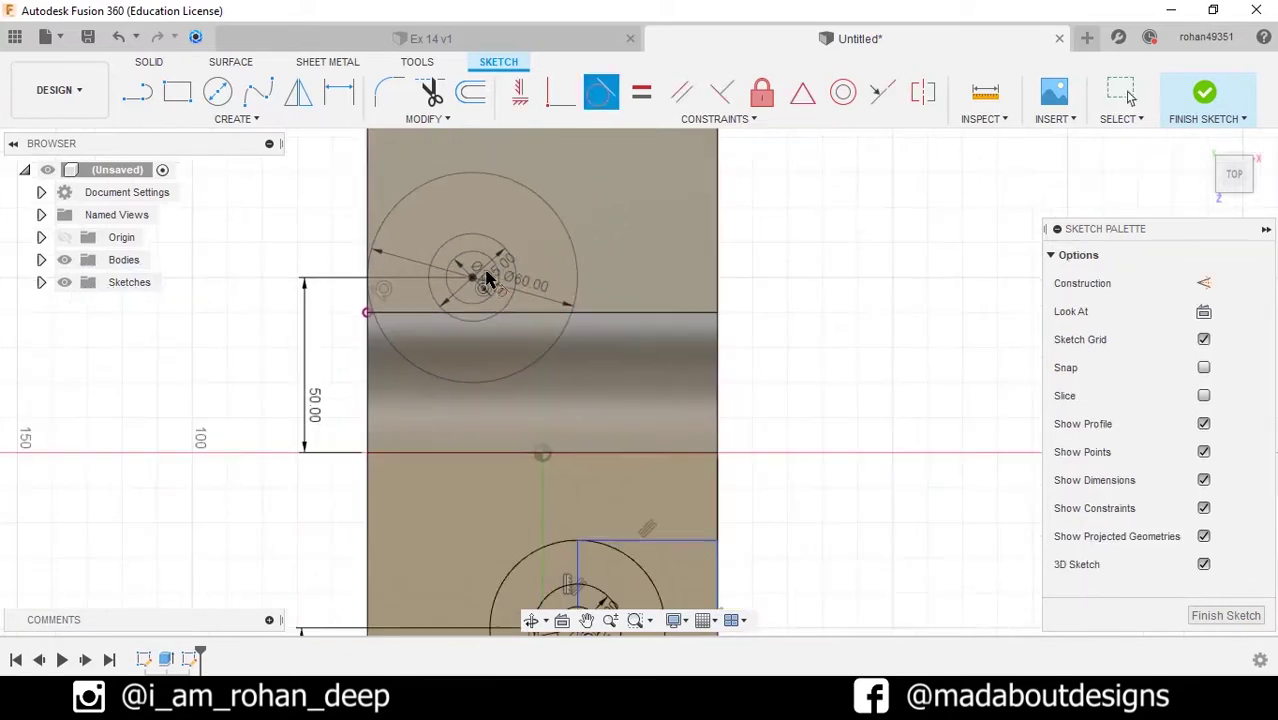
Draw a 60×50 rectangle from the left edge at centre level down to the lower line.
left_click(182, 95)
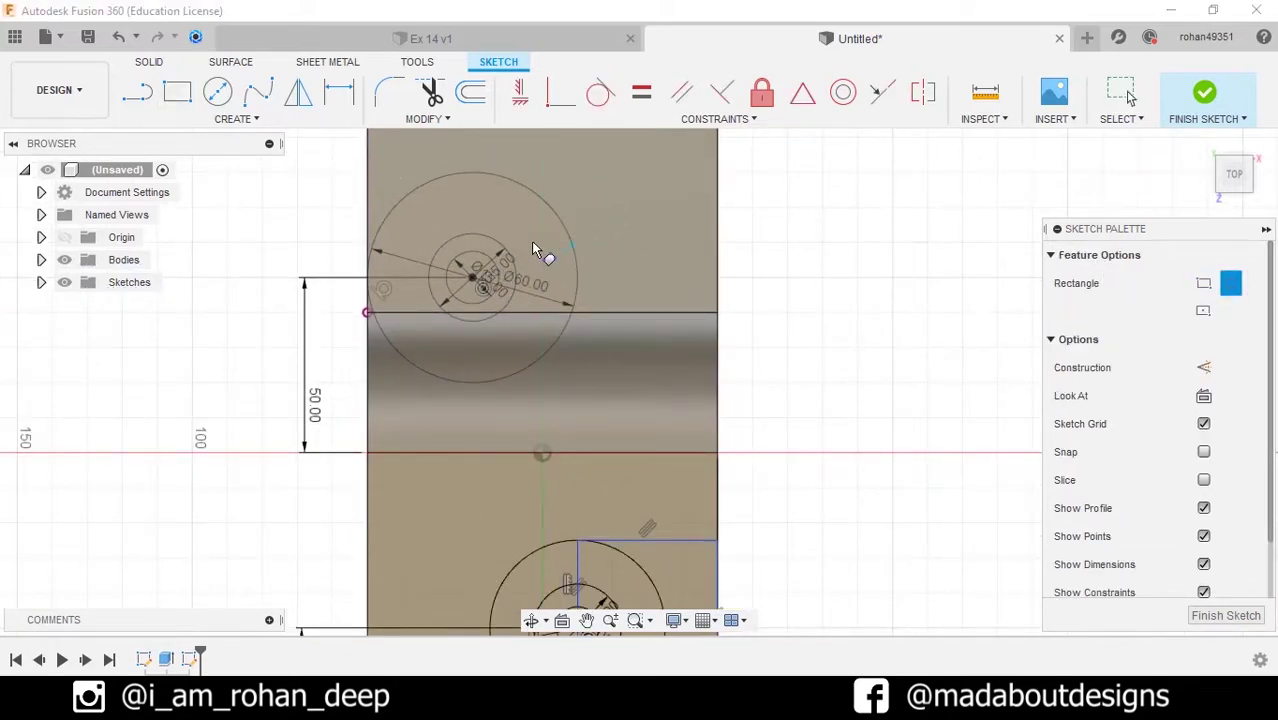
left_click(371, 274)
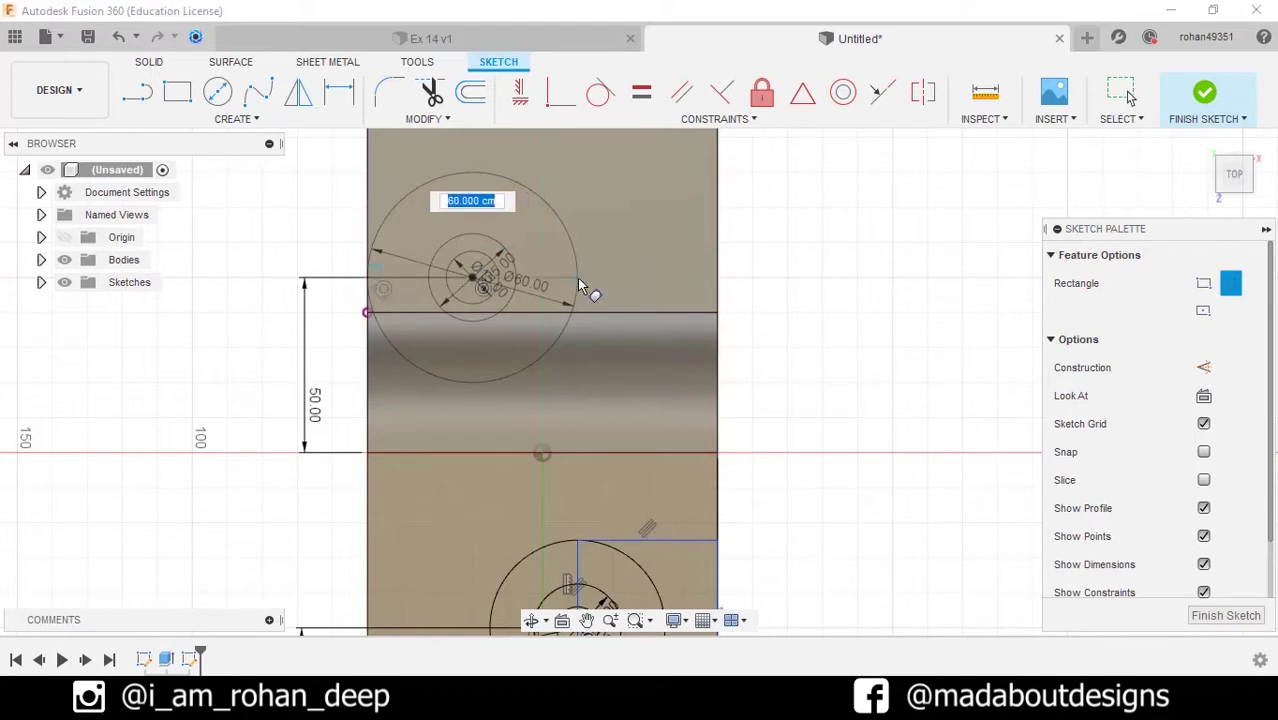
key("Tab")
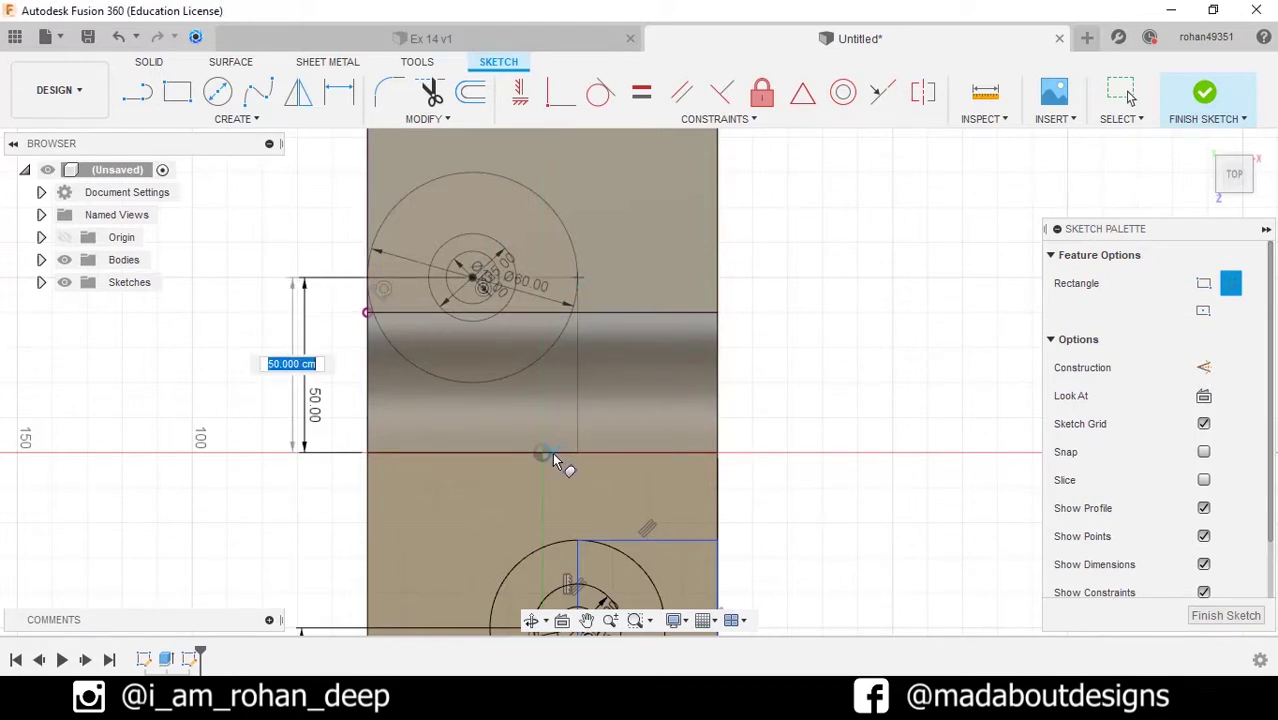
key("Return")
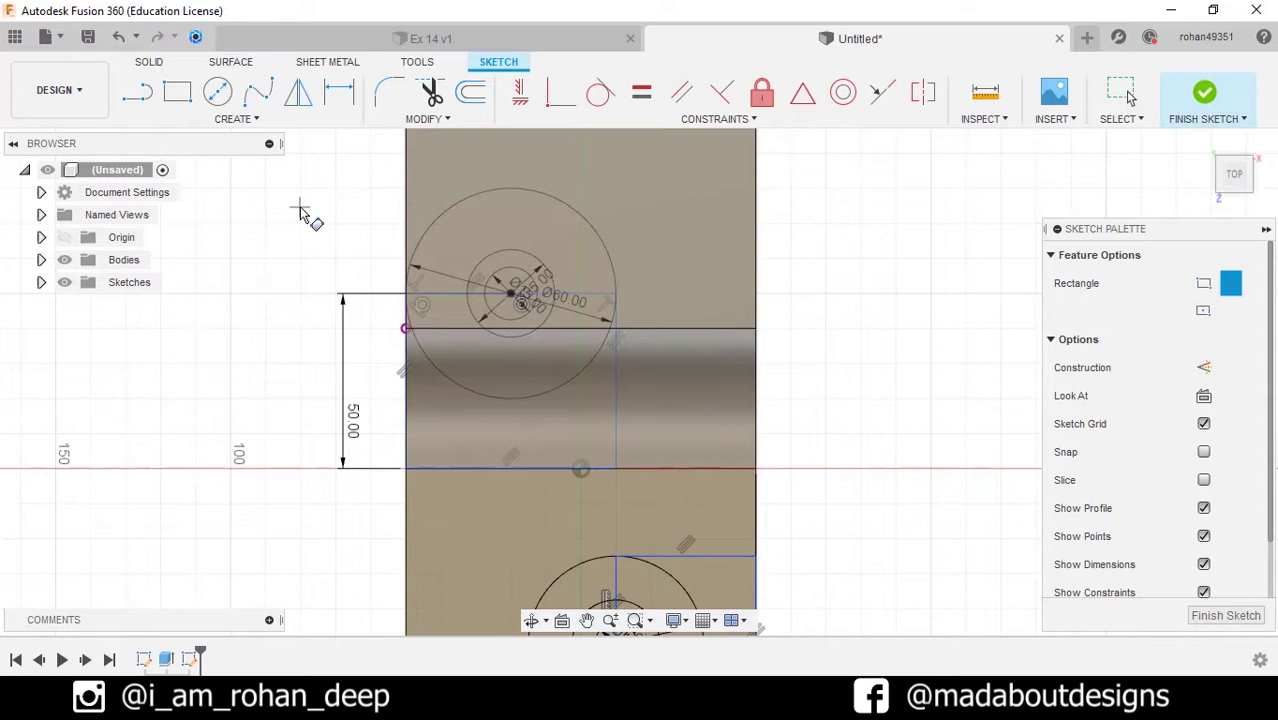
Draw horizontal and vertical 10-wide centre rectangles crossing at the far circles' centre.
left_click(185, 98)
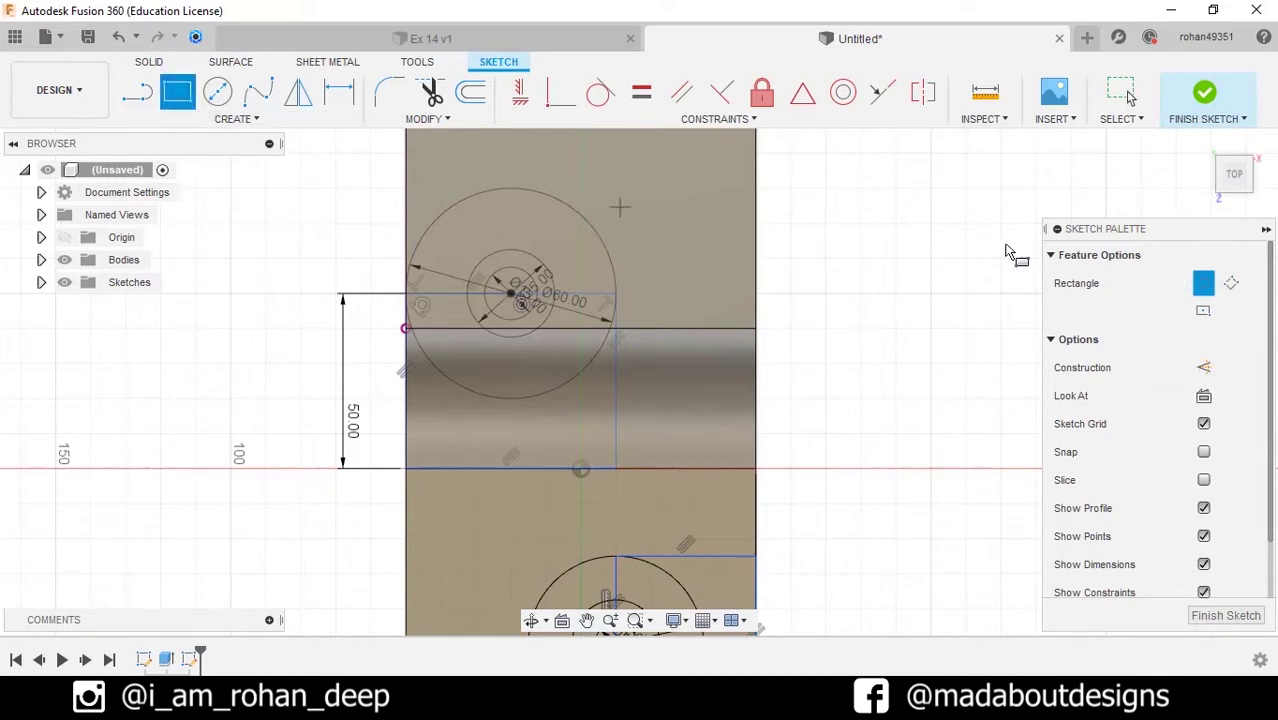
left_click(1207, 312)
left_click(511, 292)
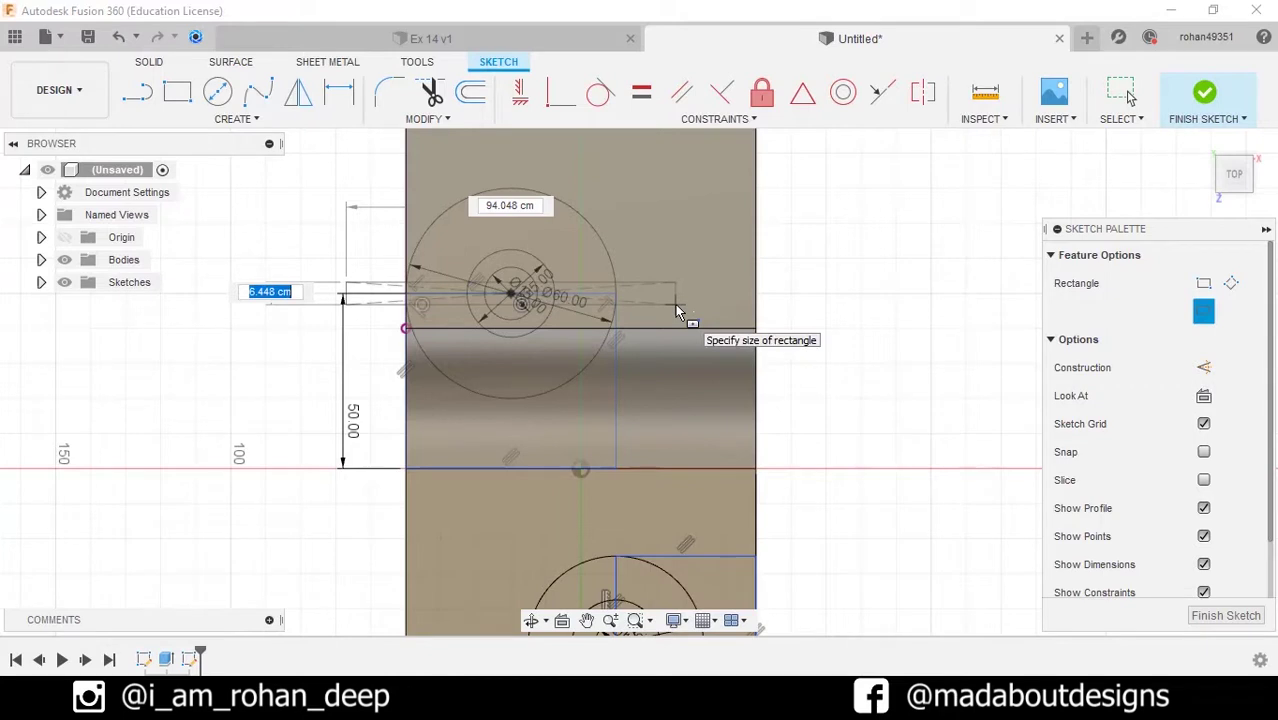
key("Tab")
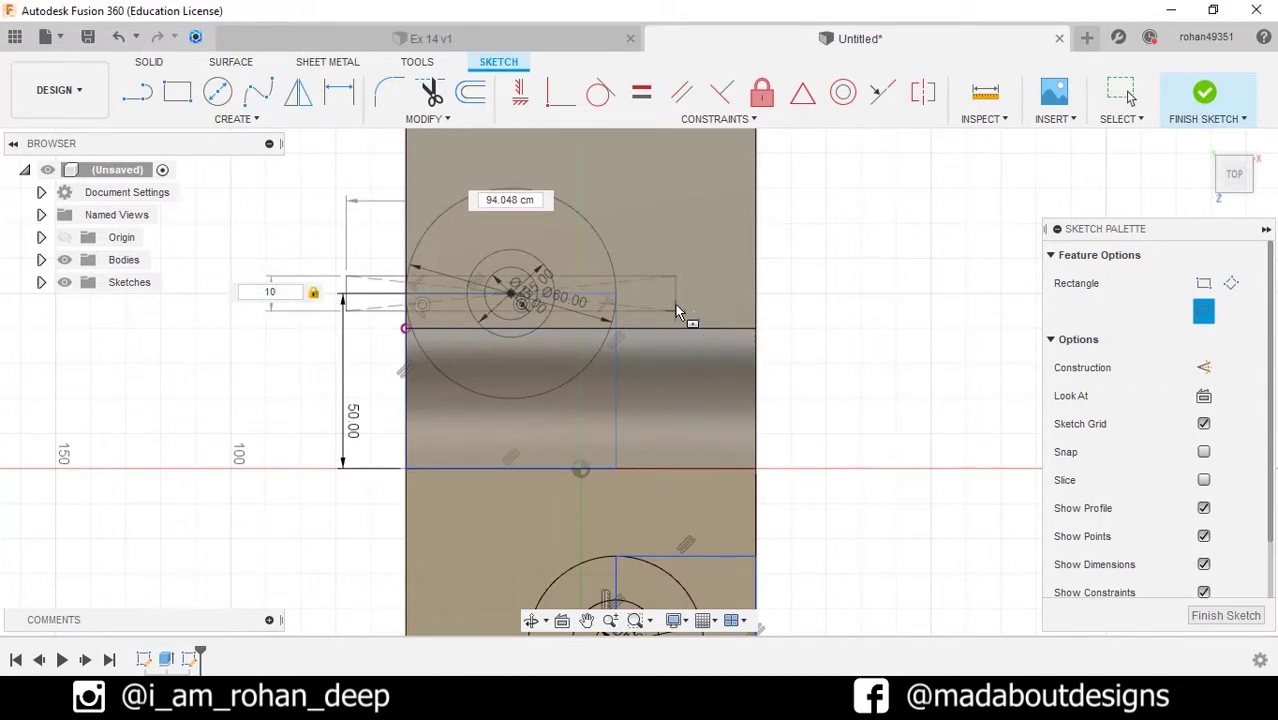
key("Return")
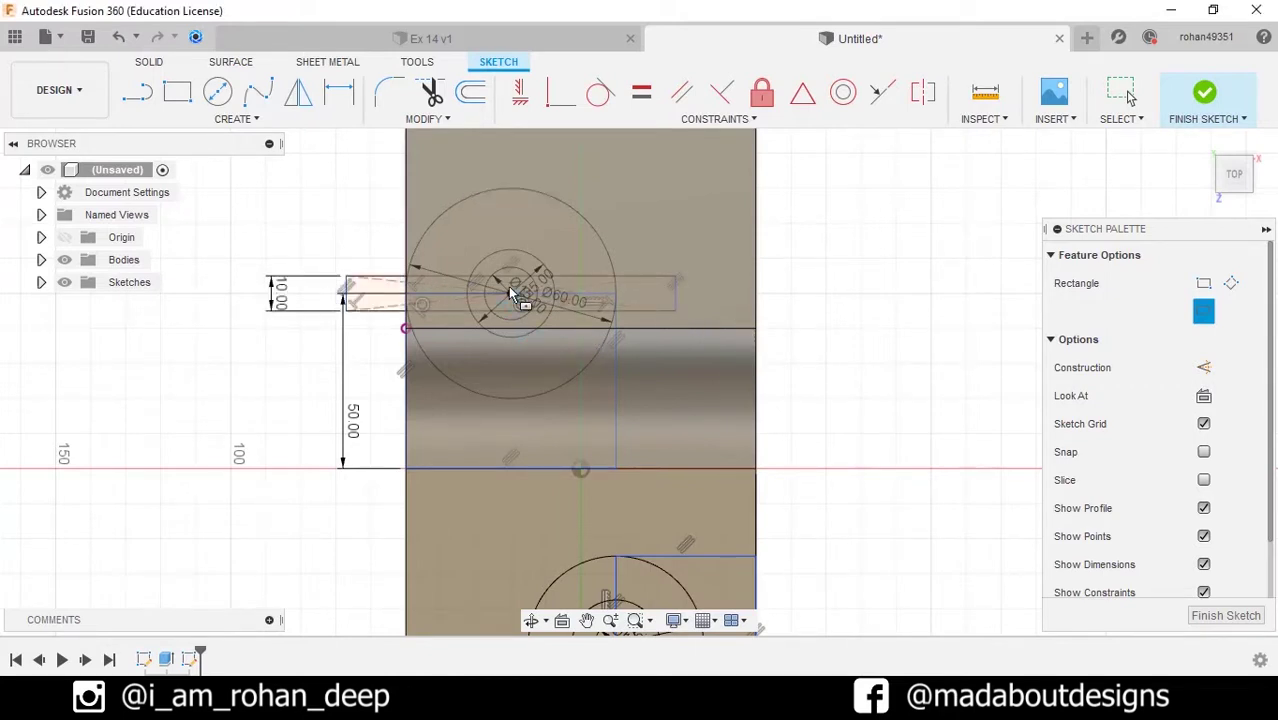
left_click(509, 293)
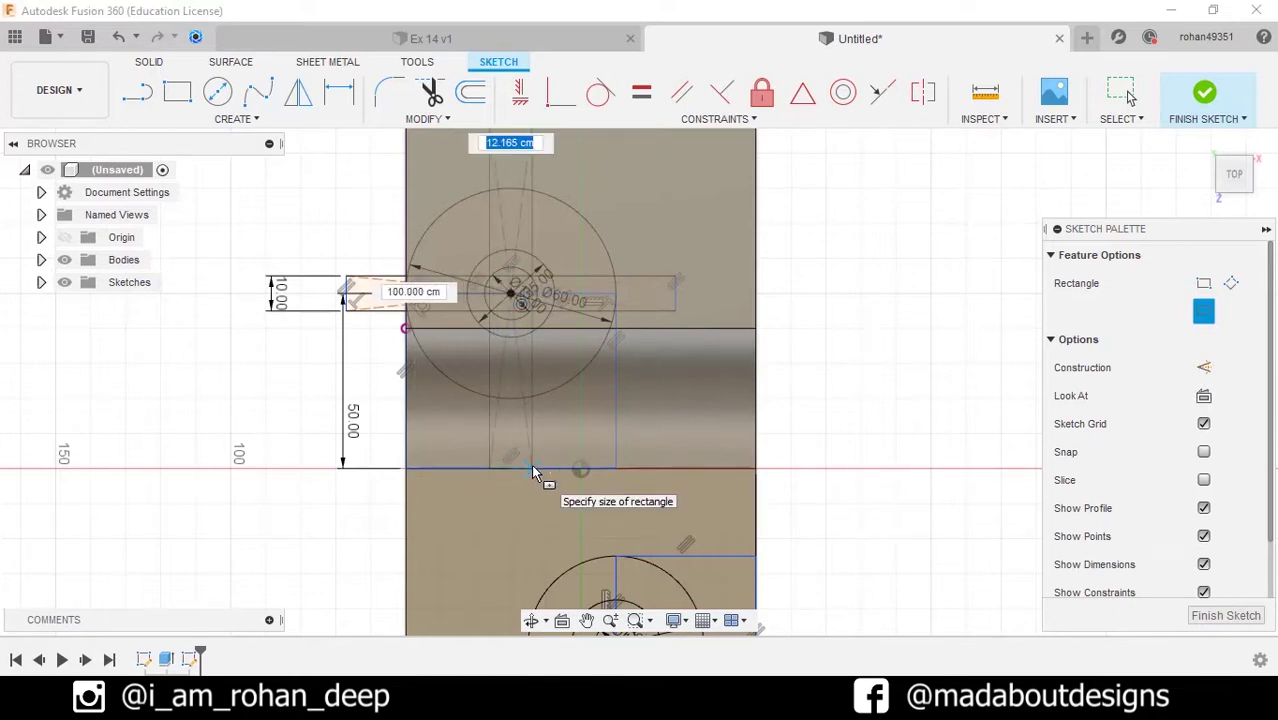
type("10")
key("Tab")
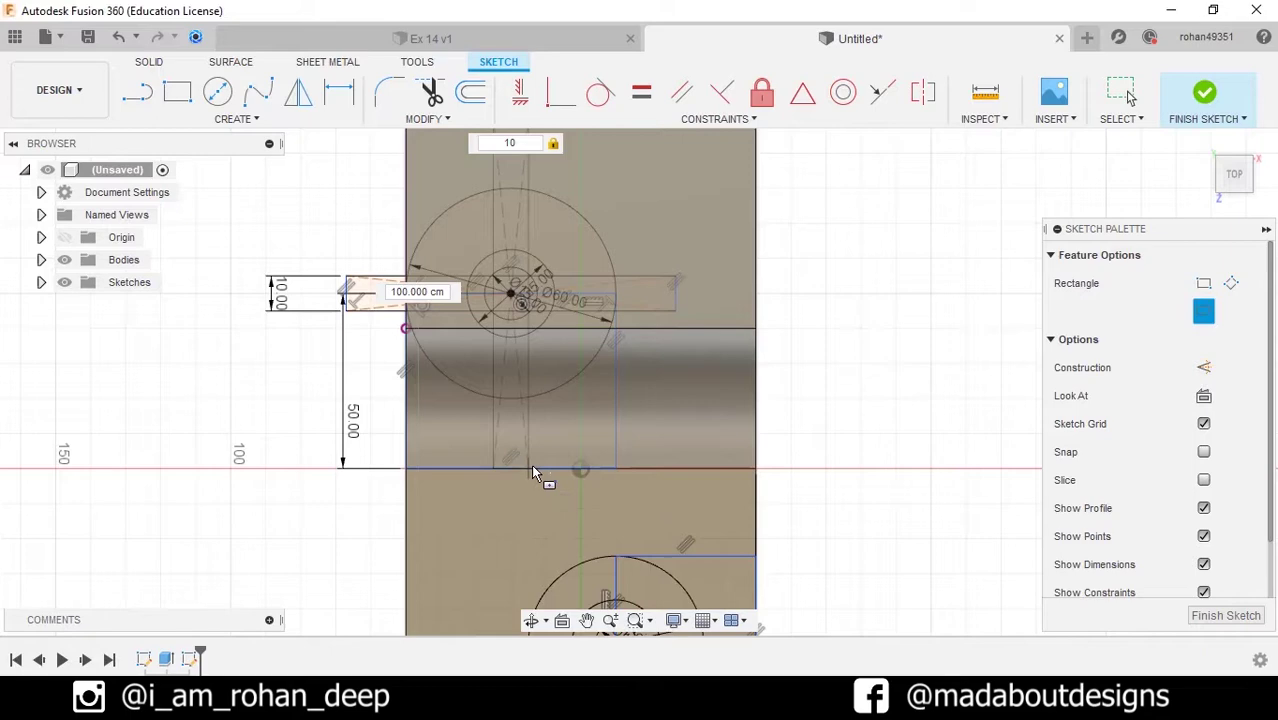
key("Return")
scroll(805, 329, "down", 3)
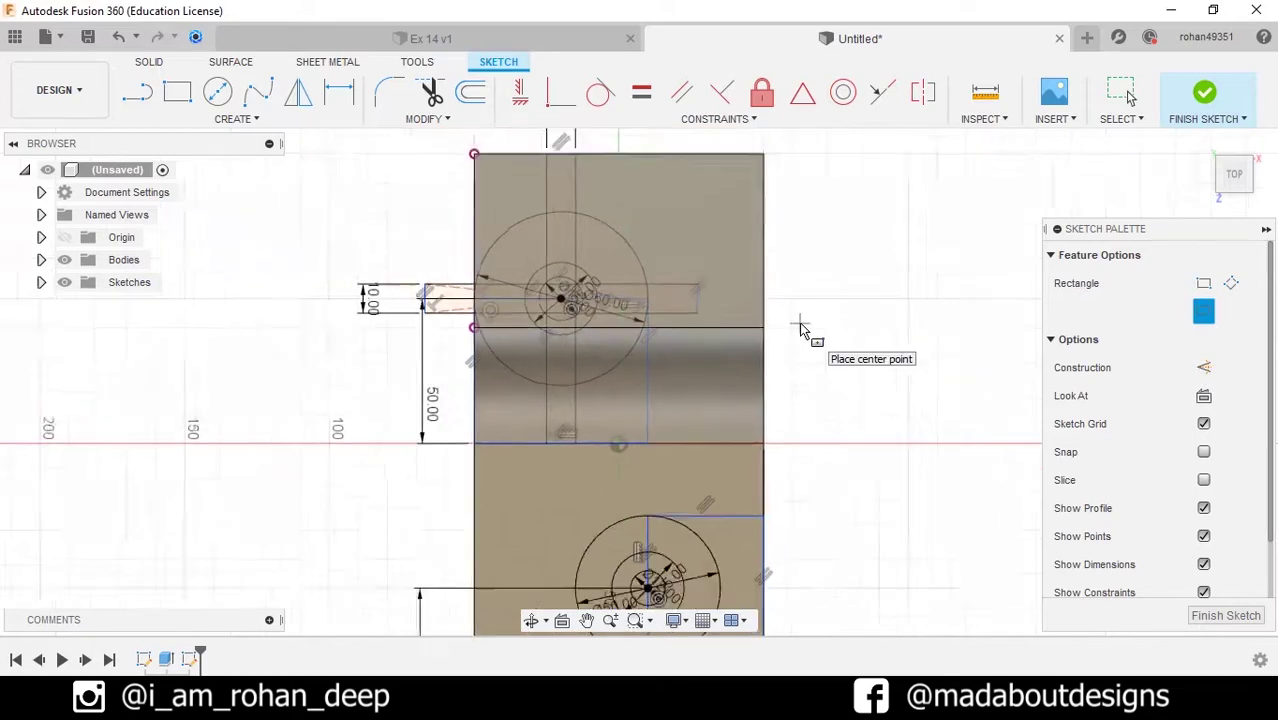
Finish the sketch and revolve the half-moon and ring profiles 20° about the edge, joined.
left_click(1204, 90)
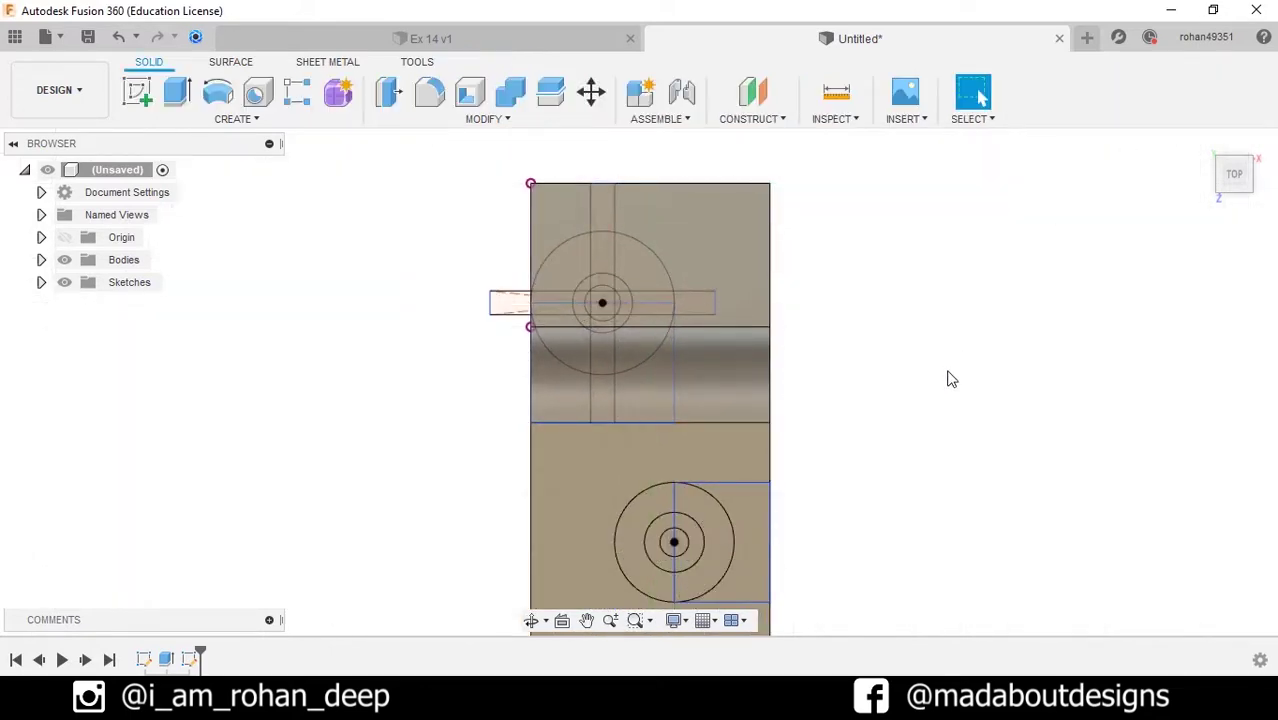
left_click(217, 93)
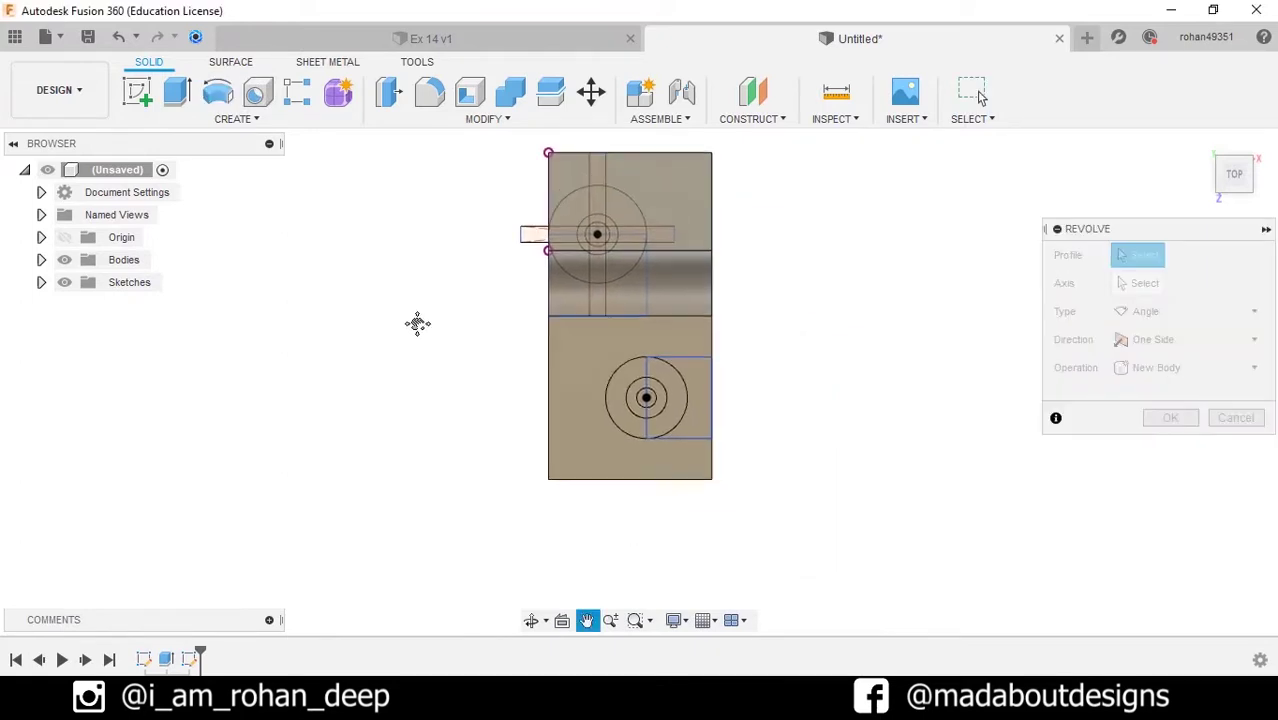
left_click(683, 410)
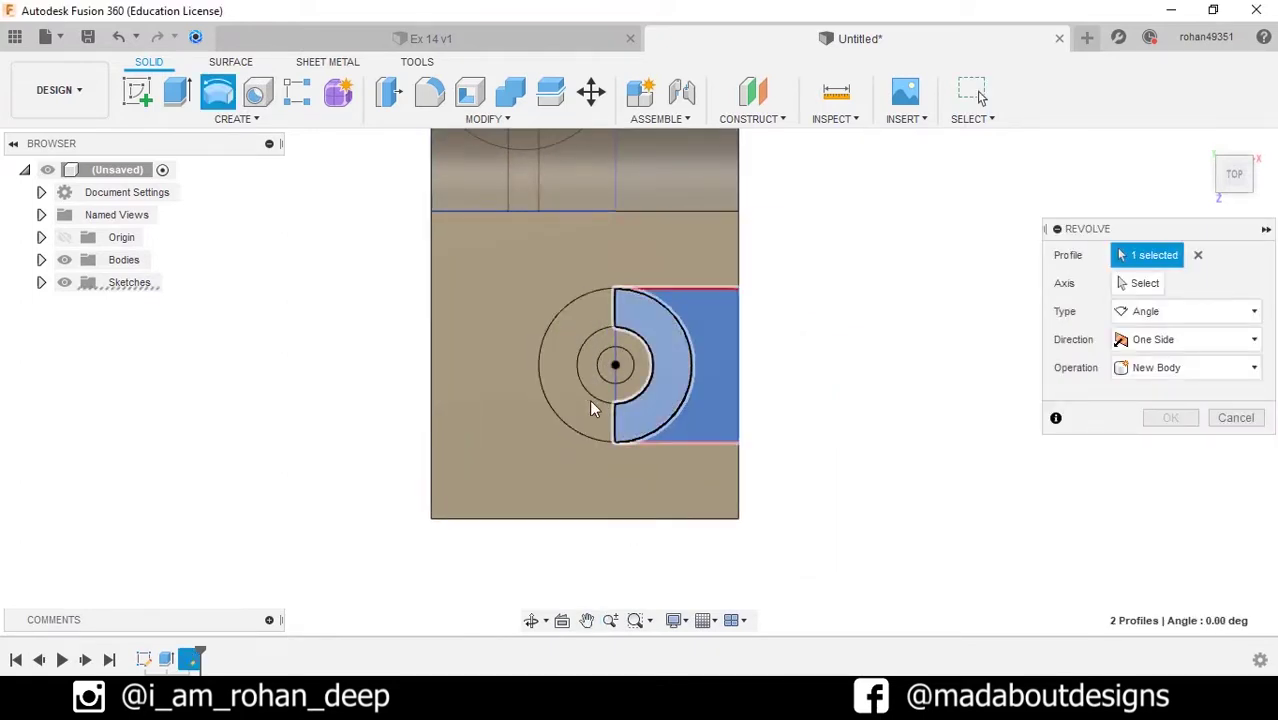
left_click(589, 399)
left_click(1140, 283)
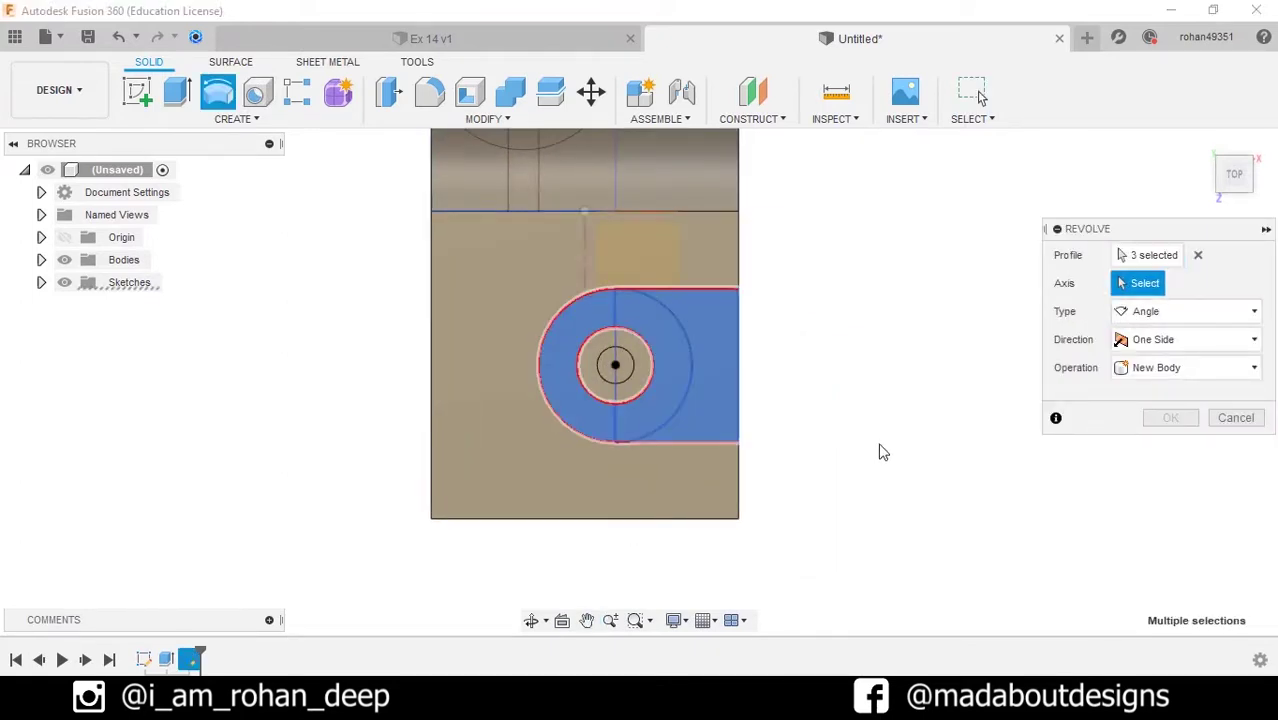
left_click(741, 481)
middle_click_drag(787, 557, 784, 461, "shift")
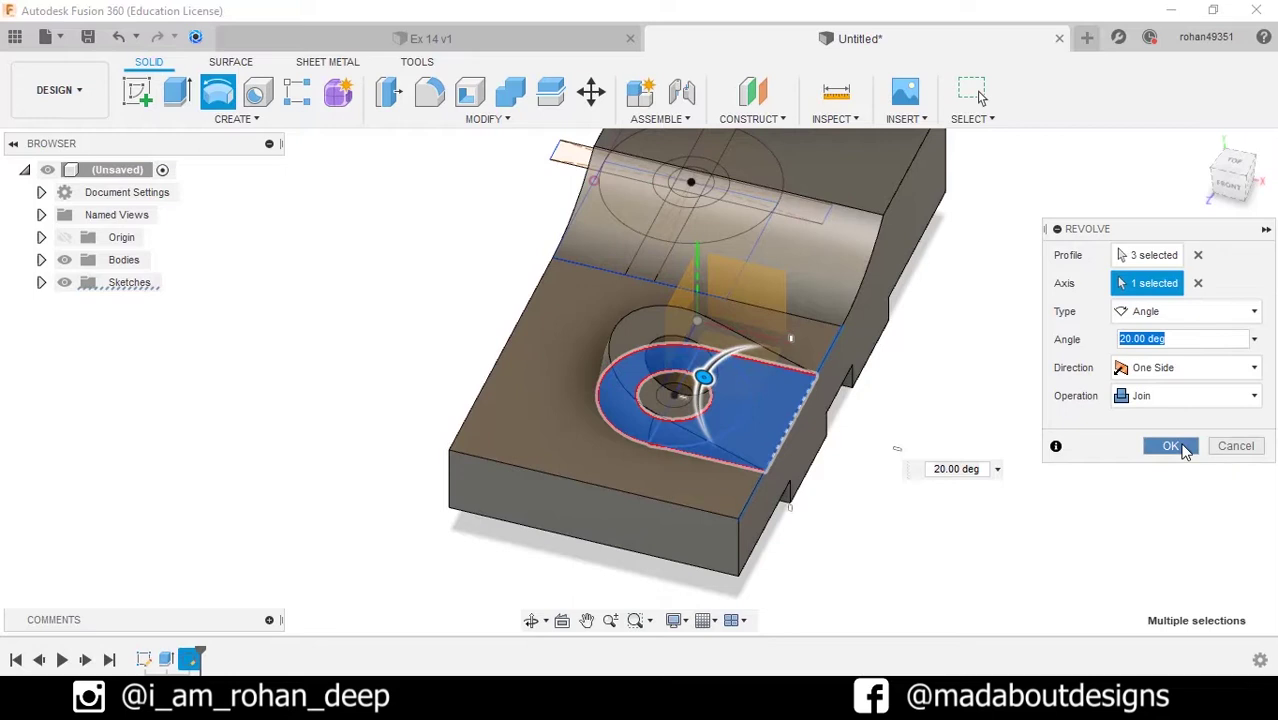
left_click(1172, 446)
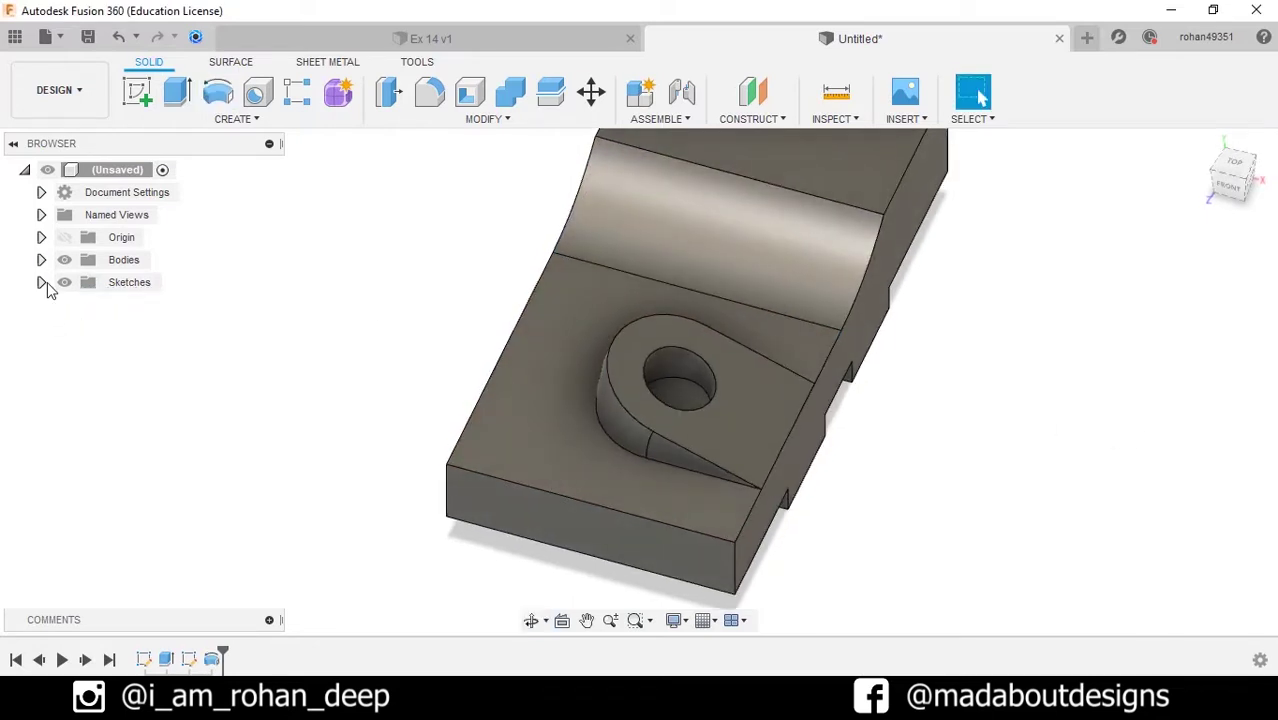
Show Sketch2 and revolve the inner ring profile 30° about the edge, joined.
left_click(41, 282)
left_click(81, 327)
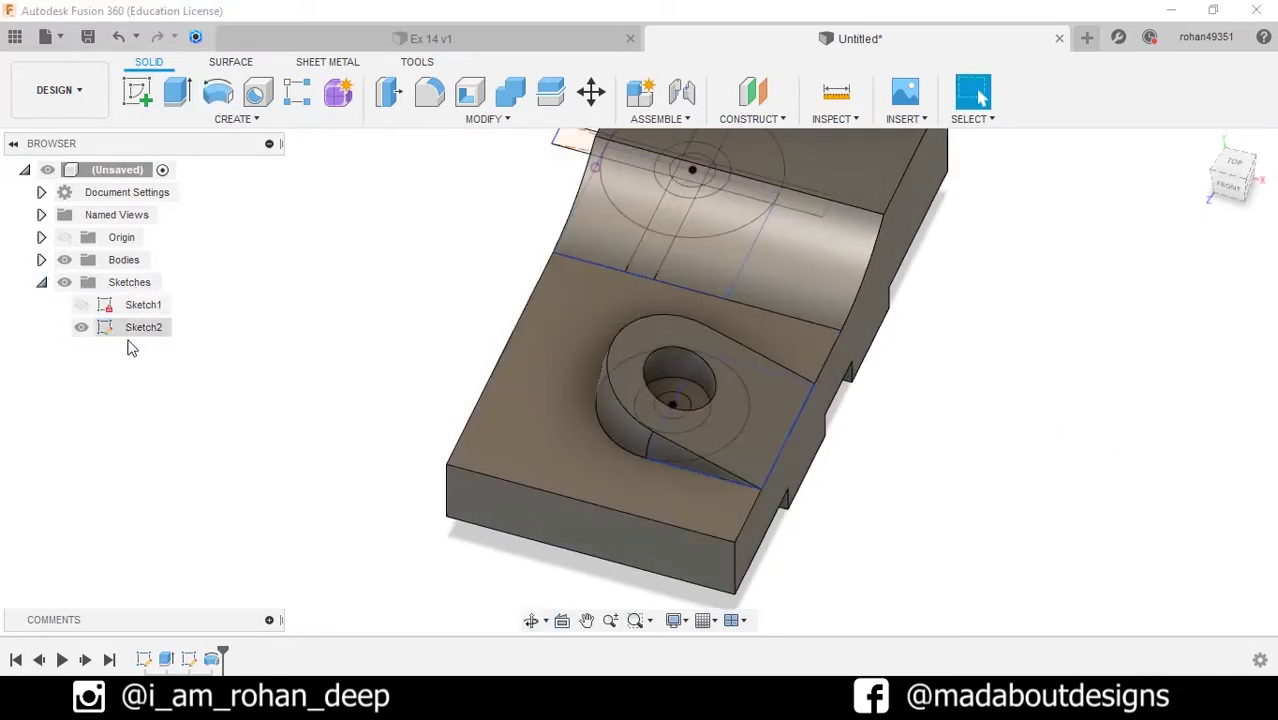
left_click(218, 92)
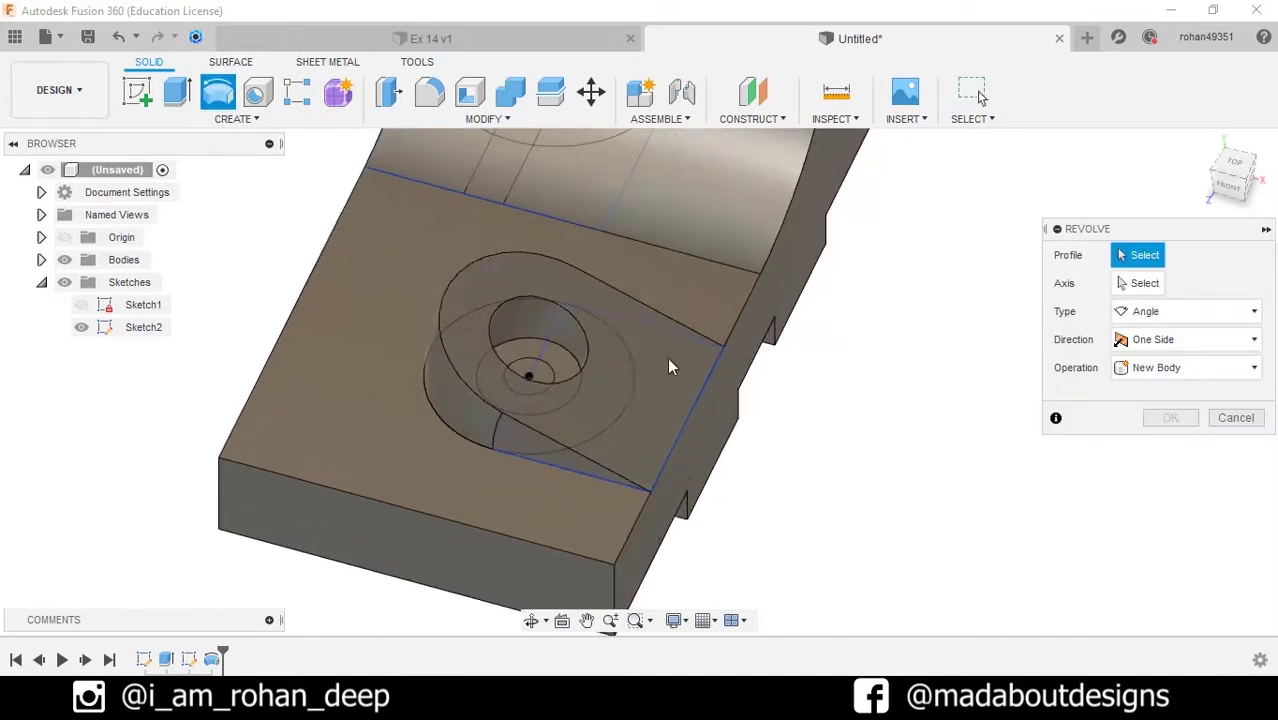
middle_click_drag(667, 357, 572, 362, "shift")
left_click(570, 362)
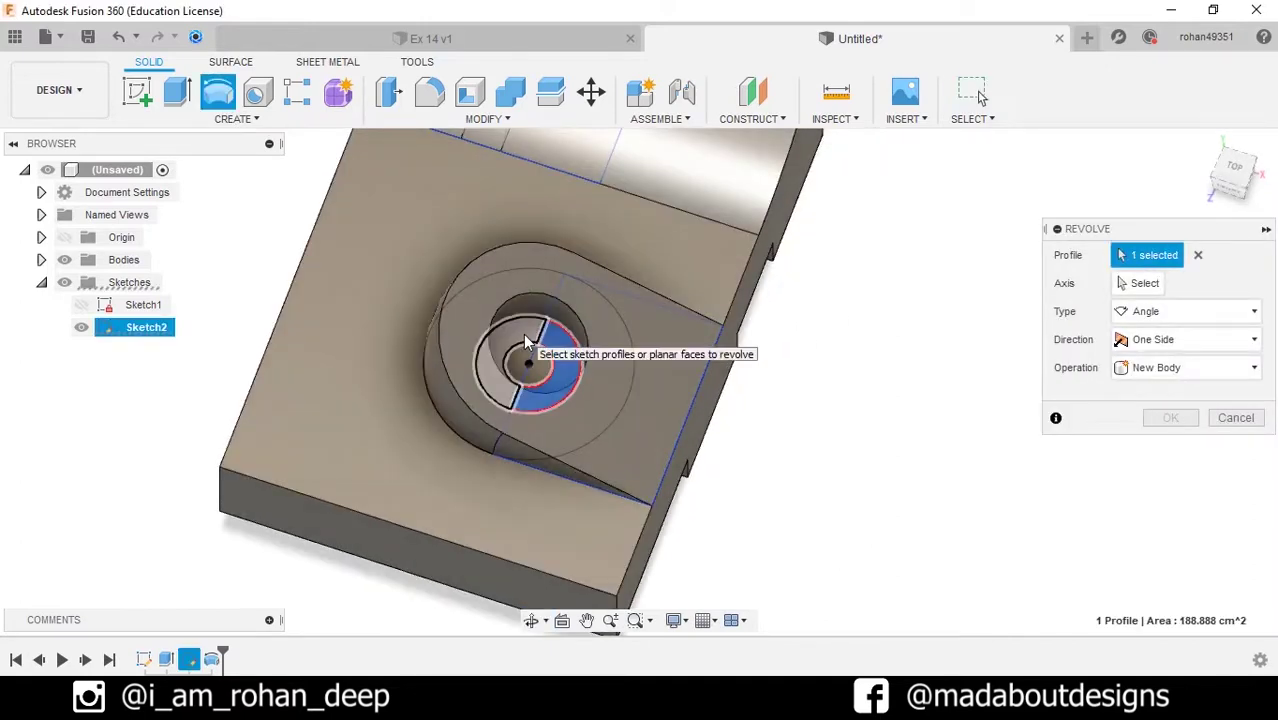
left_click(500, 348)
left_click(1123, 290)
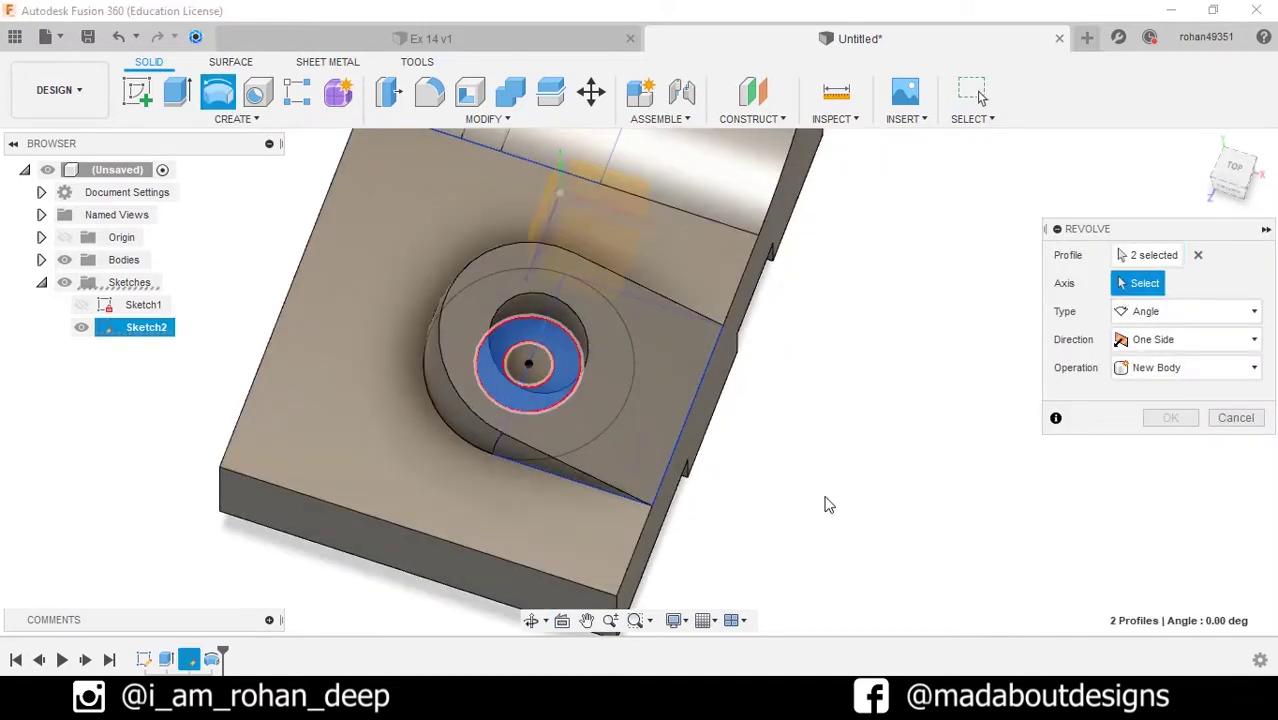
left_click(640, 537)
type("30")
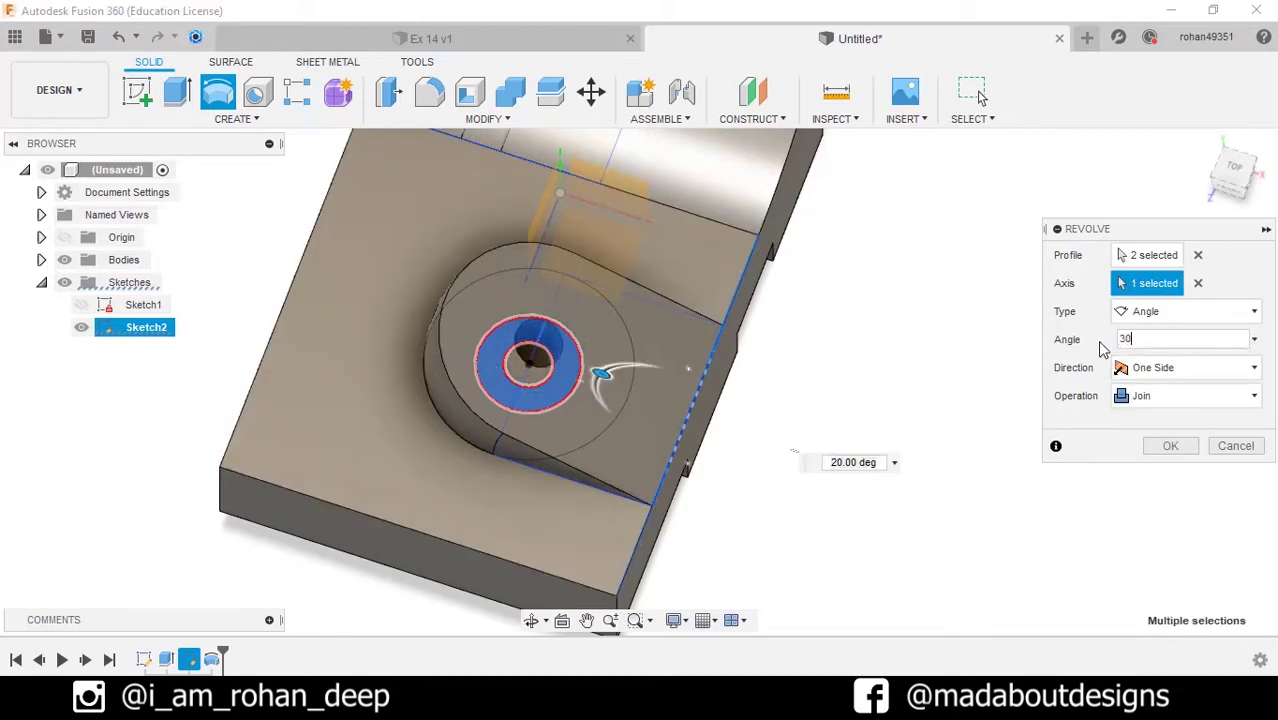
key("Return")
scroll(1098, 340, "down", 3)
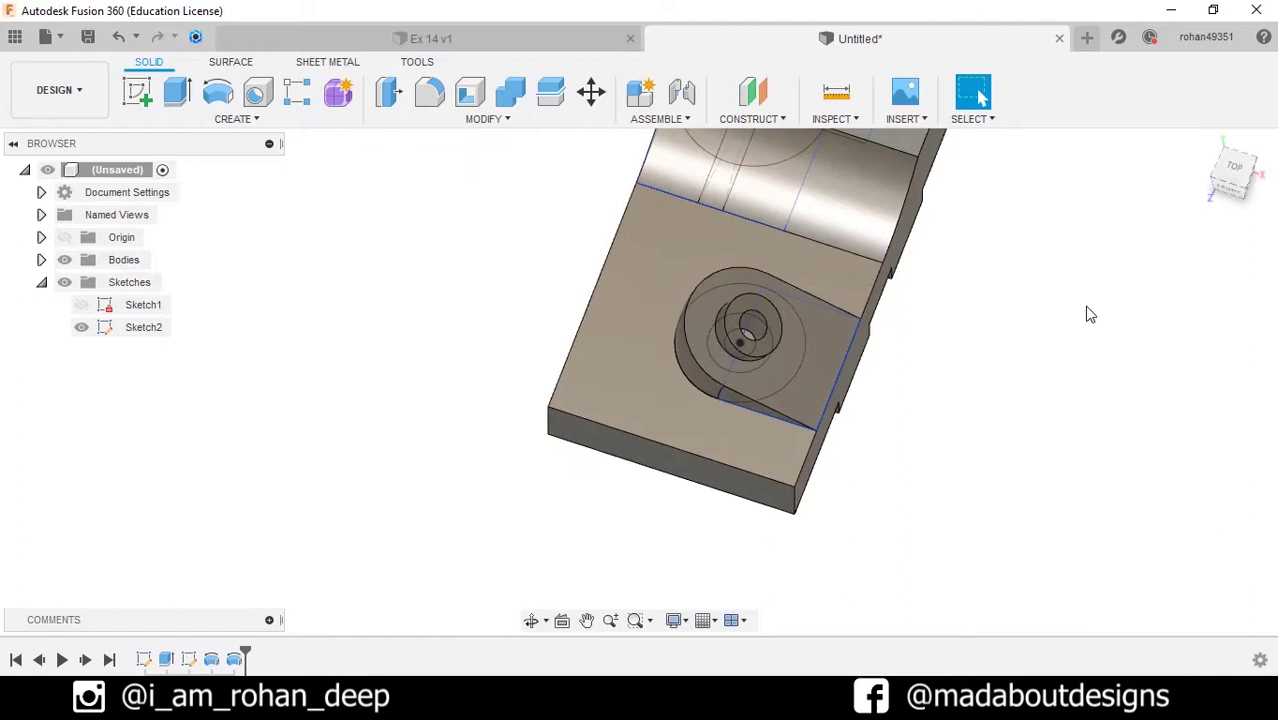
middle_click_drag(1090, 315, 976, 508)
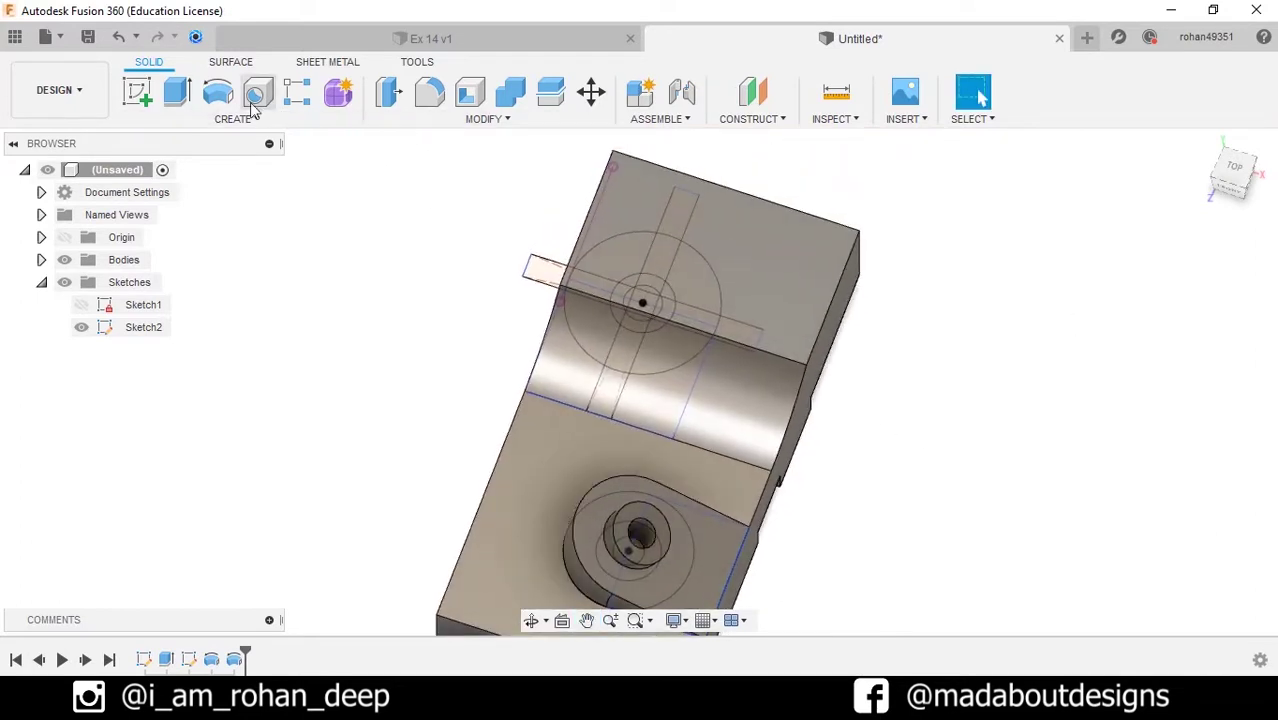
Start a revolve with bodies hidden and select the six profiles around the crossed bars.
left_click(220, 97)
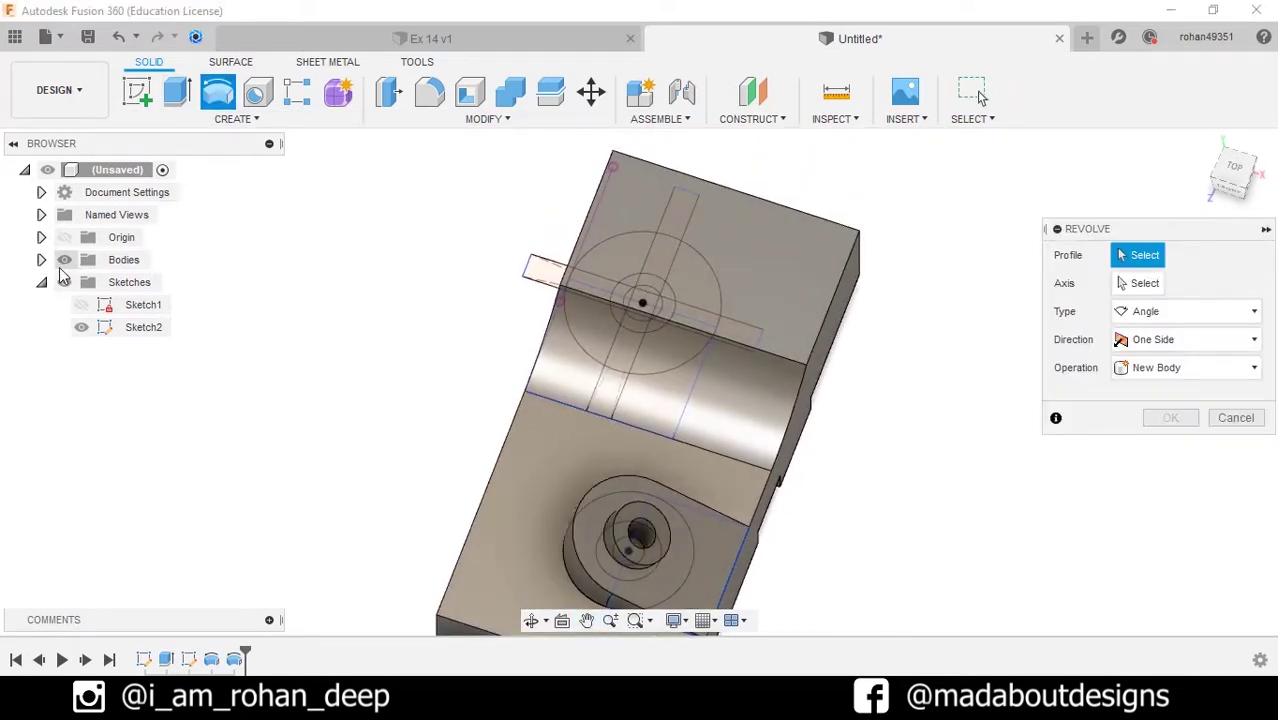
left_click(64, 259)
scroll(790, 335, "up", 3)
middle_click_drag(758, 356, 788, 364, "shift")
left_click(587, 516)
left_click(448, 513)
left_click(448, 430)
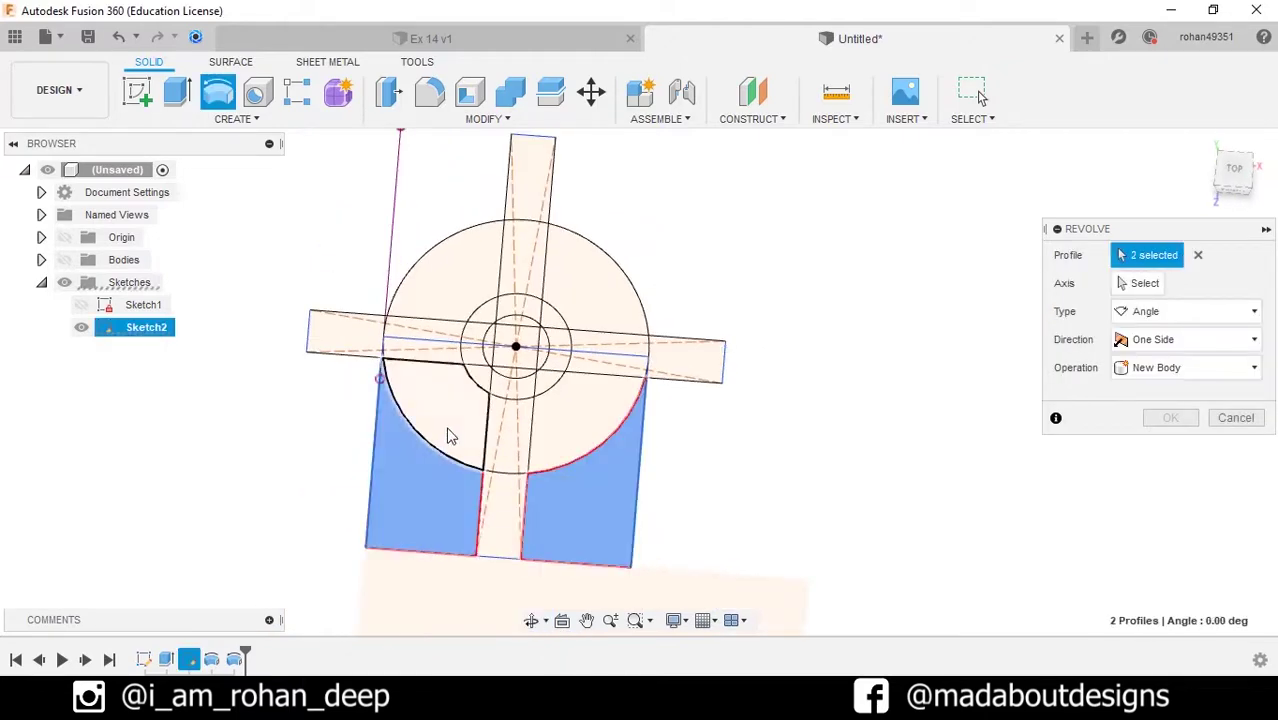
left_click(590, 437)
scroll(600, 400, "up", 3)
middle_click_drag(642, 357, 669, 472)
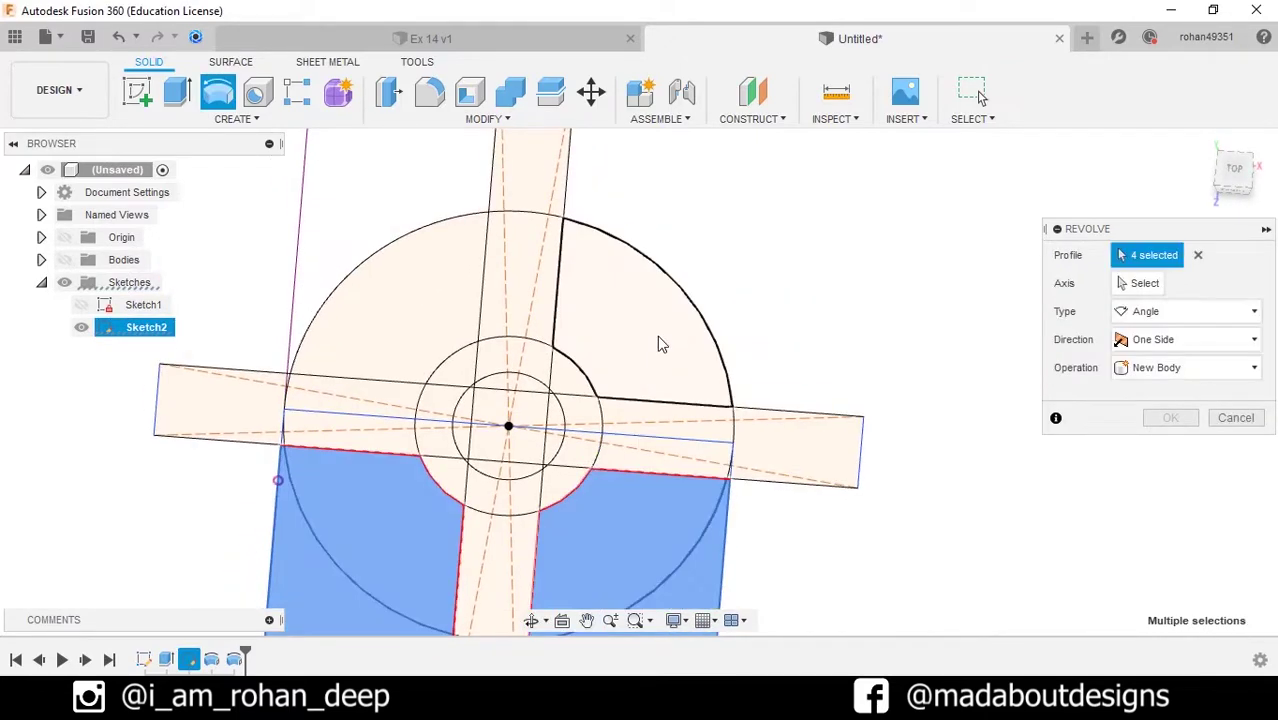
left_click(662, 342)
left_click(420, 318)
scroll(420, 318, "down", 3)
mouse_move(420, 318)
middle_mouse_down("shift")
mouse_move(490, 422)
mouse_move(890, 357)
middle_mouse_up("shift")
Revolve the profiles 30° about the sketch edge, joined onto the block.
left_click(1123, 287)
scroll(870, 340, "down", 2)
scroll(684, 474, "down", 1)
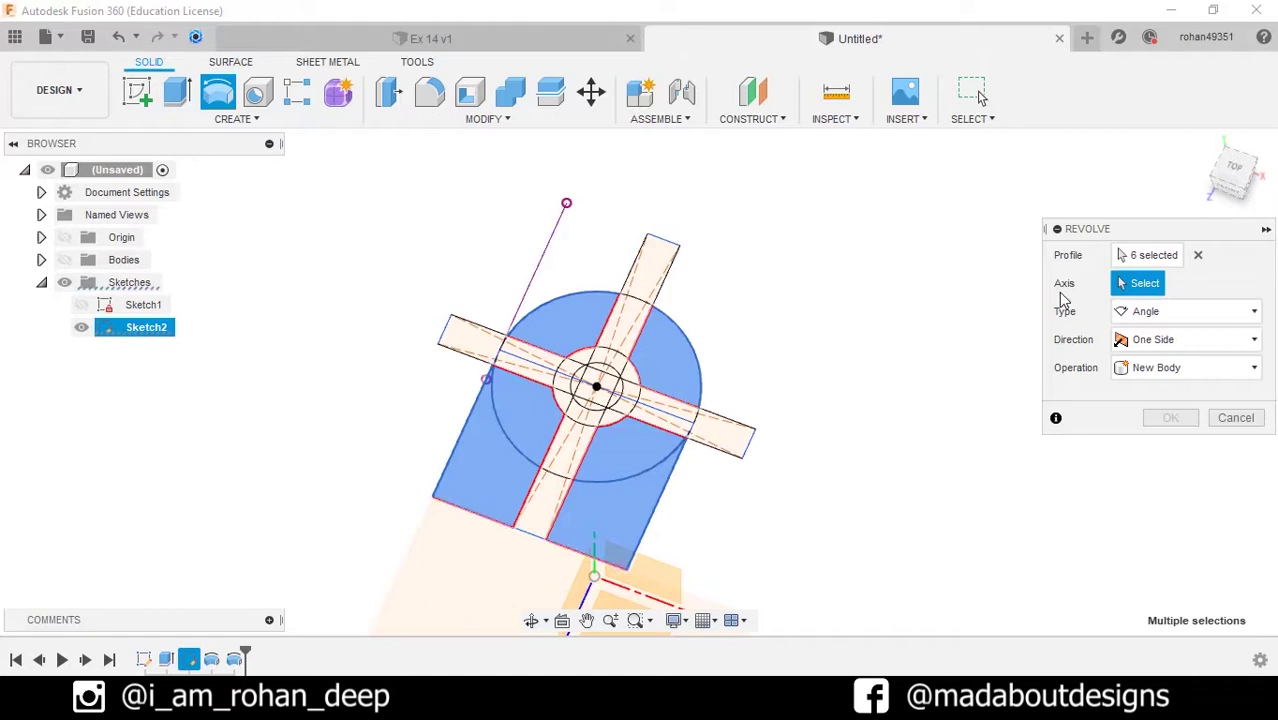
left_click(474, 518)
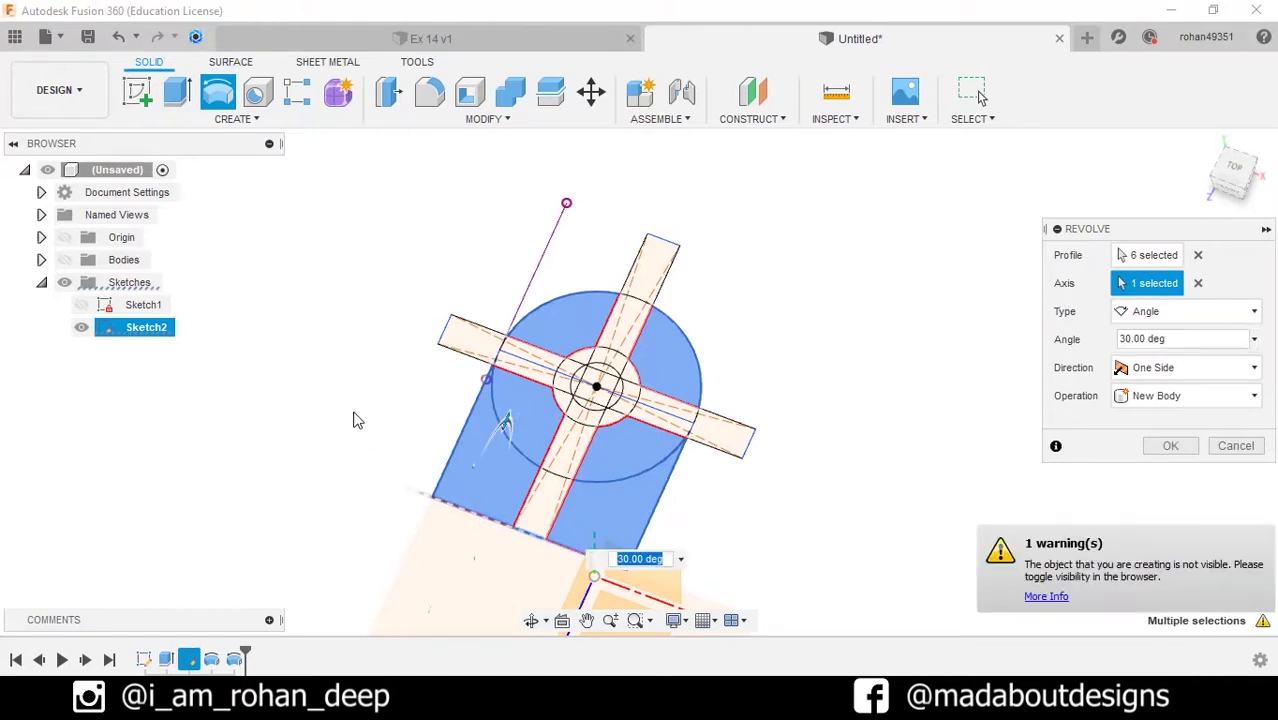
scroll(105, 350, "down", 1)
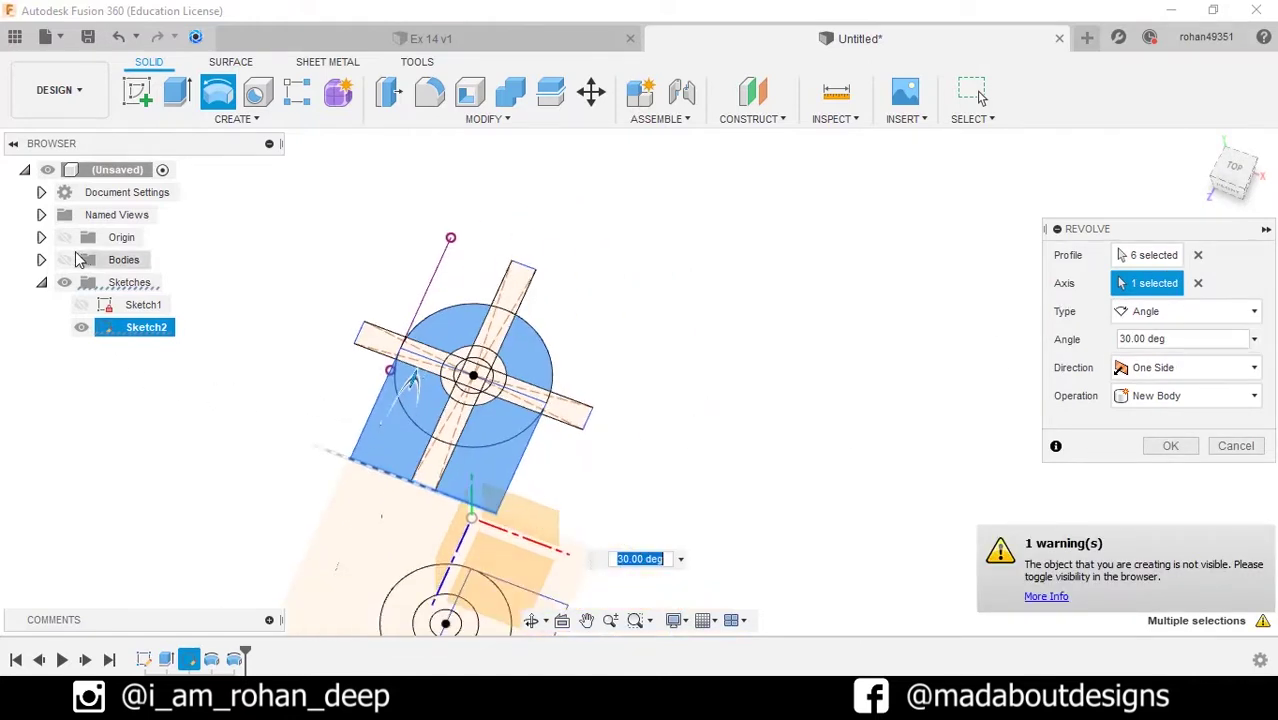
left_click(64, 260)
middle_click_drag(200, 448, 168, 415, "shift")
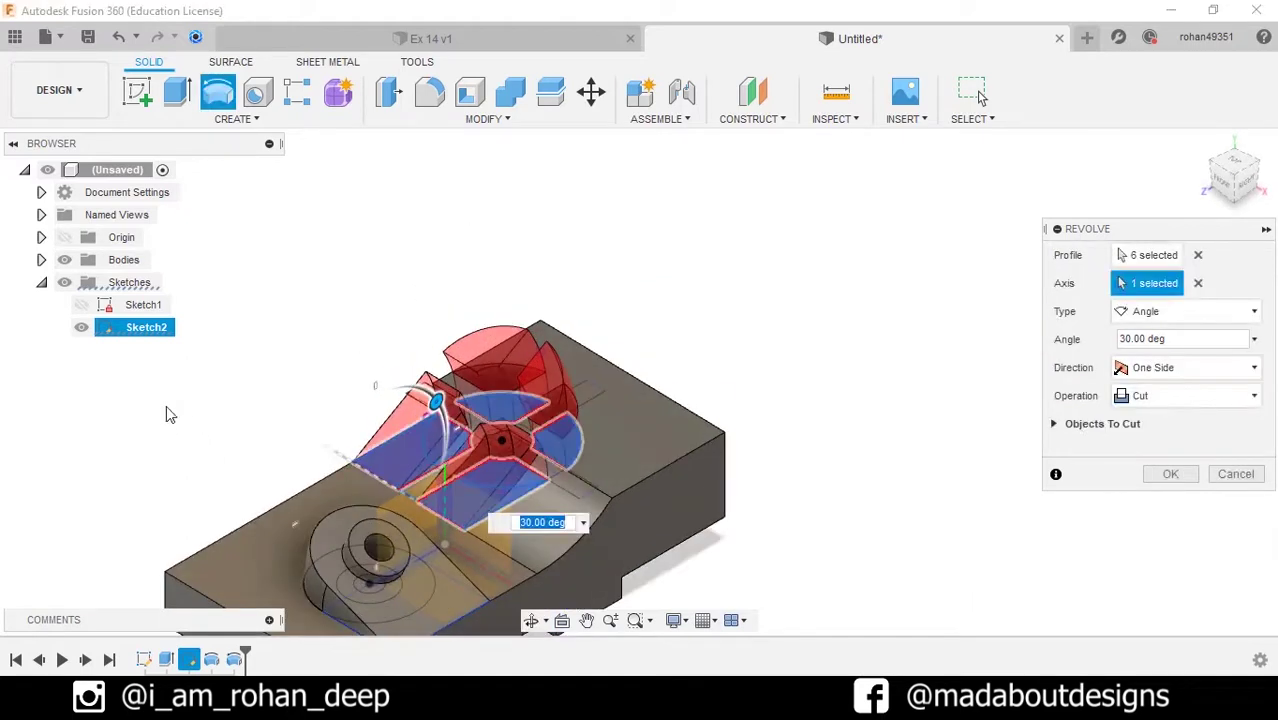
left_click(1163, 400)
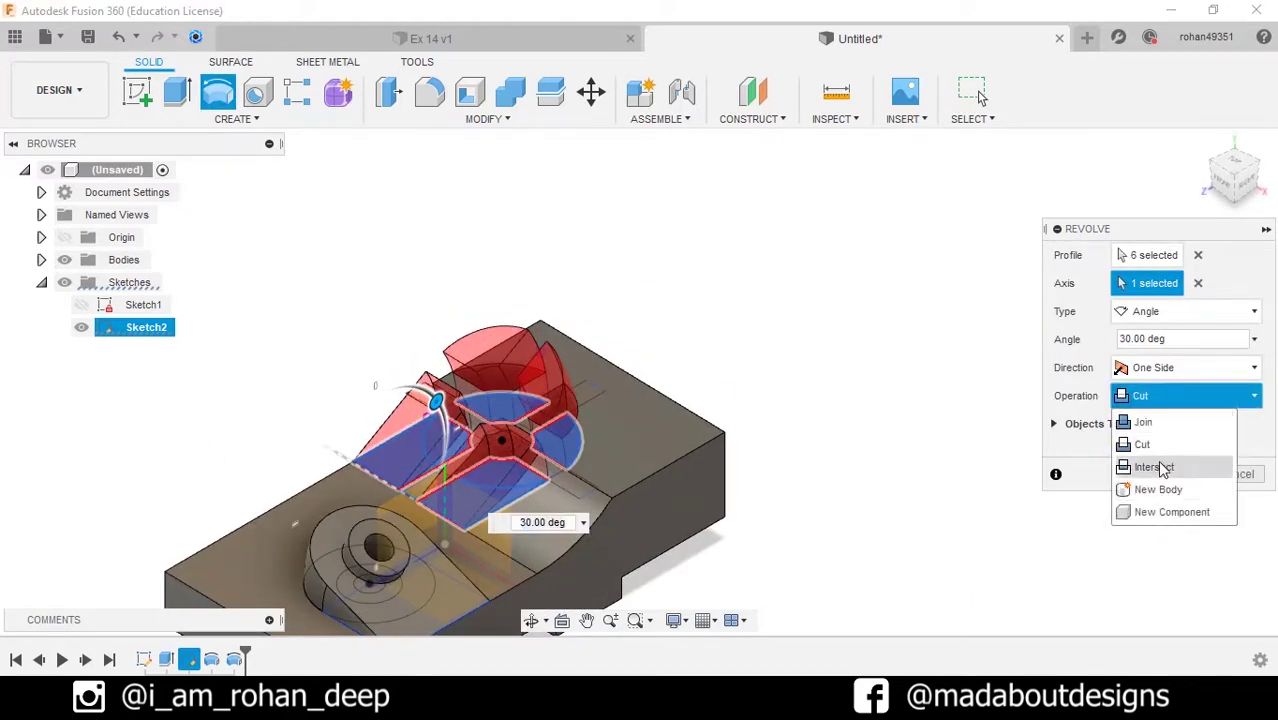
left_click(1157, 428)
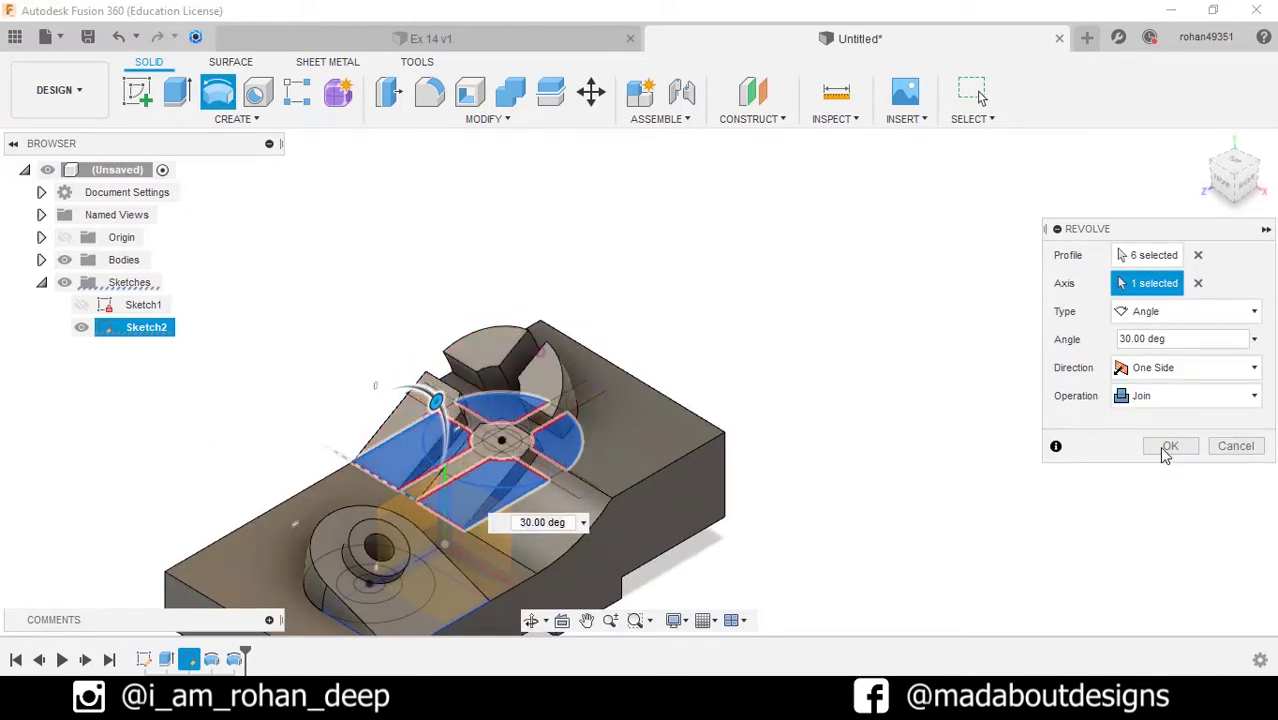
left_click(1168, 446)
middle_click_drag(998, 428, 946, 408, "shift")
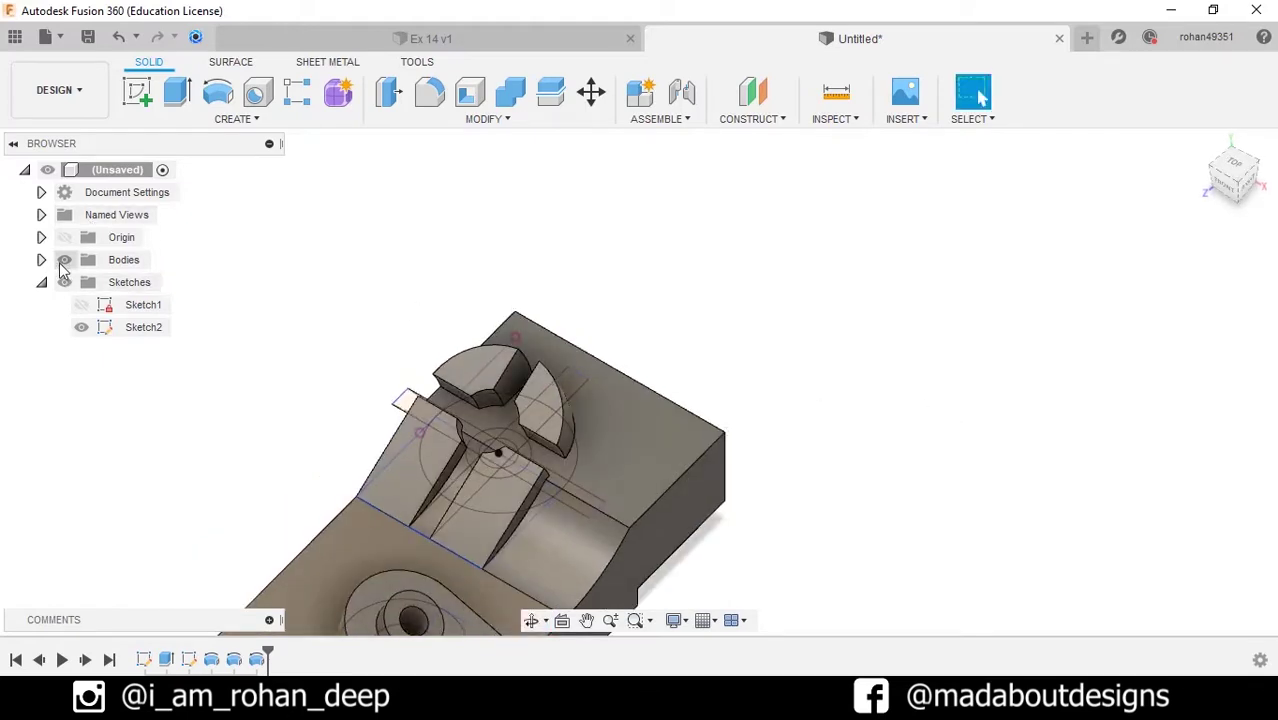
Hide the body, start a new revolve, and select the cross arm and ring-wedge regions.
left_click(64, 260)
left_click(218, 92)
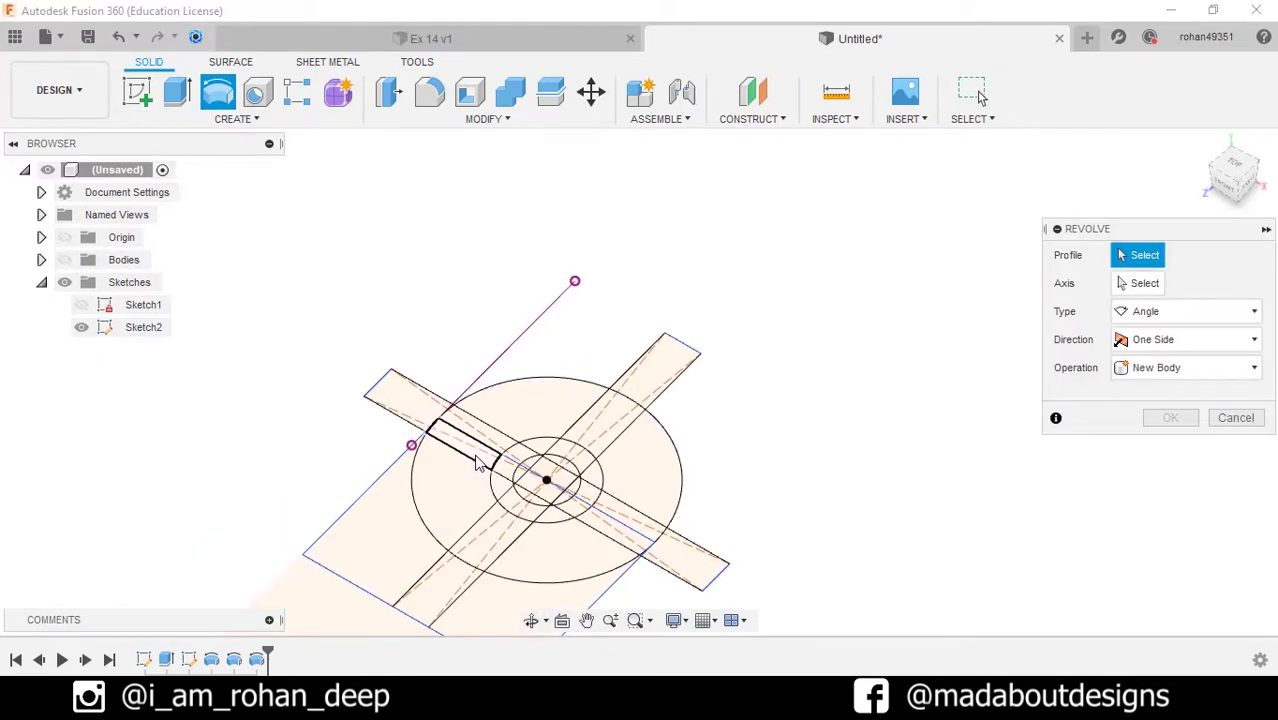
scroll(478, 463, "up", 5)
scroll(408, 420, "up", 3)
left_click(350, 410)
left_click(534, 377)
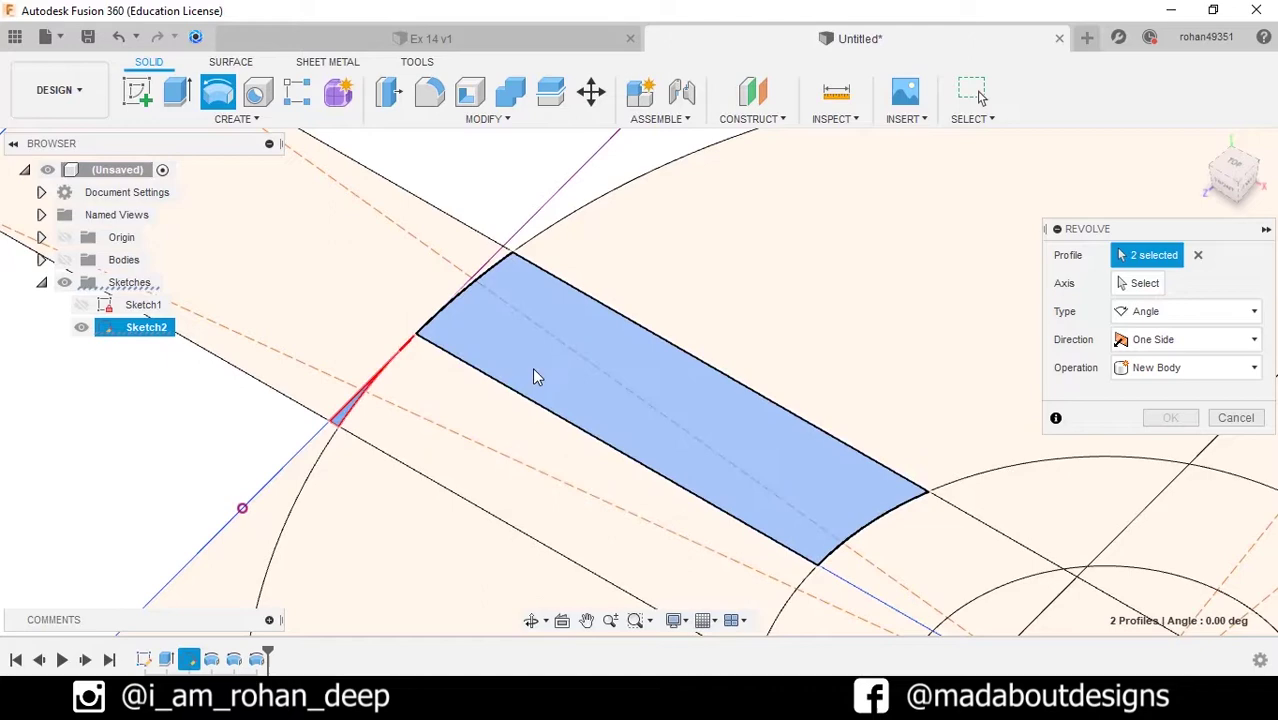
scroll(534, 377, "down", 5)
left_click(440, 320)
left_click(526, 398)
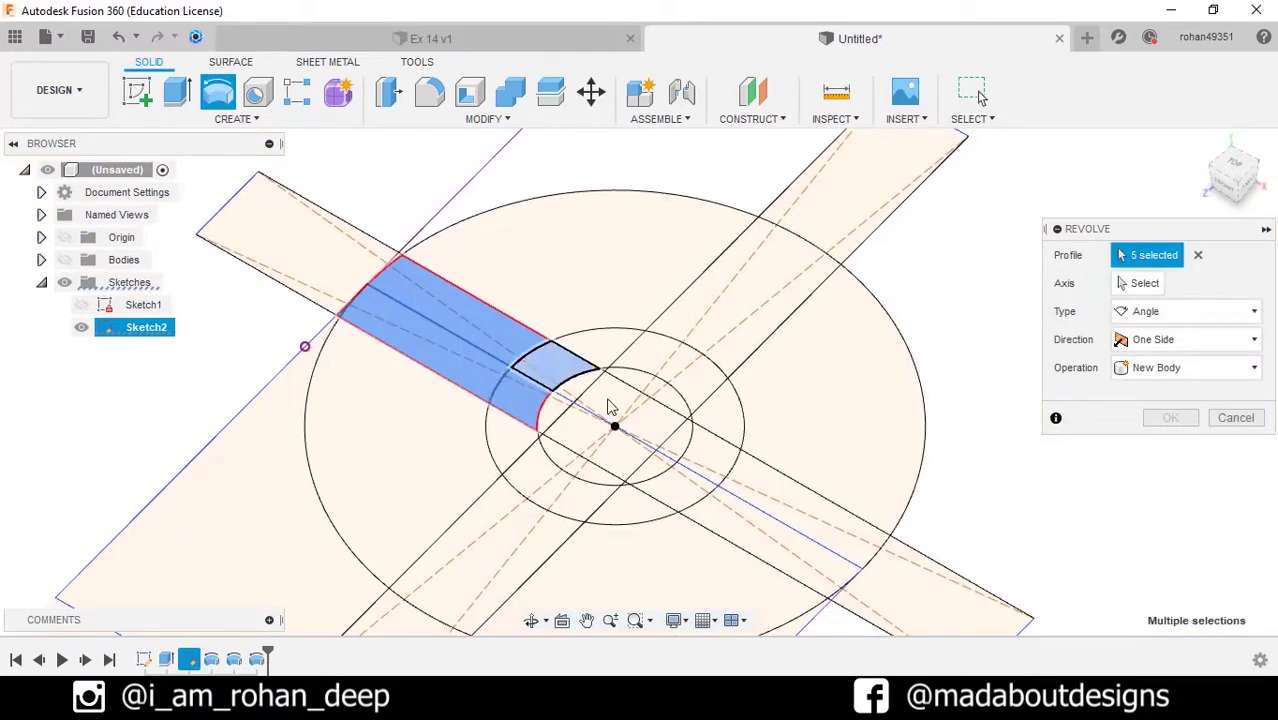
left_click(565, 368)
left_click(668, 368)
left_click(562, 491)
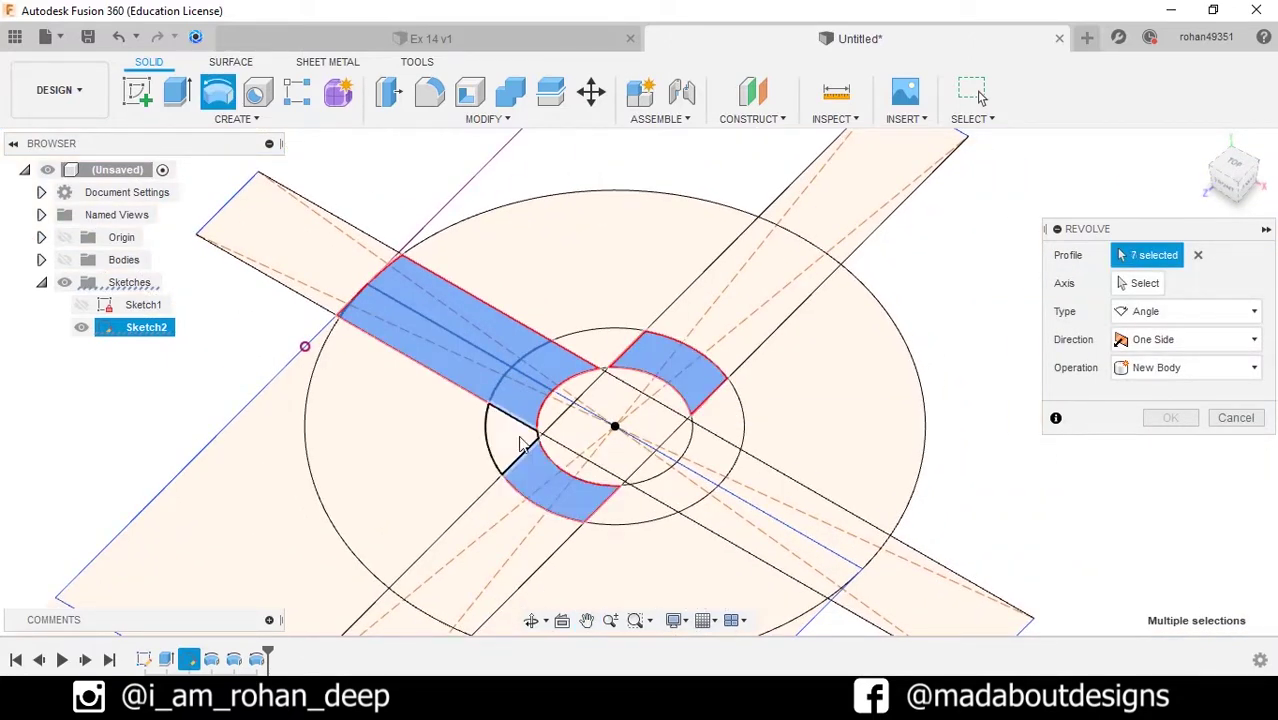
left_click(640, 510)
left_click(688, 490)
left_click(716, 430)
left_click(612, 352)
left_click(713, 328)
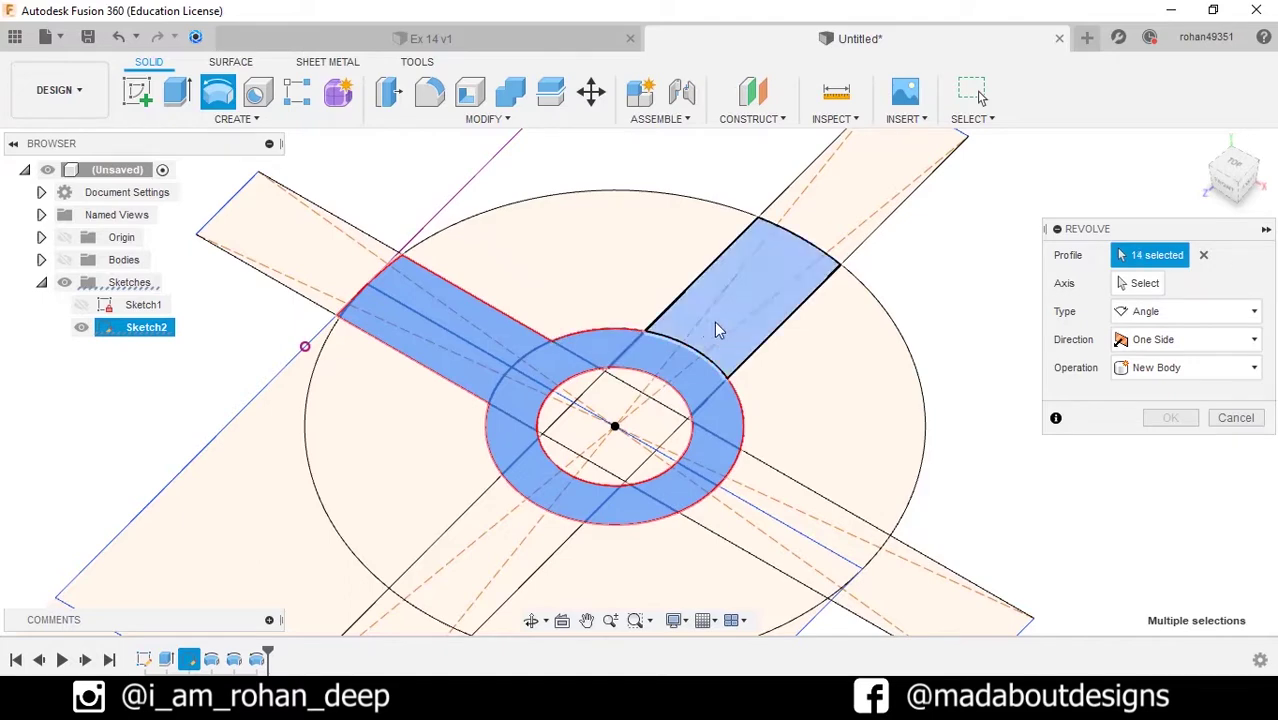
Add the remaining lower and right arm regions, completing all 19 profiles.
middle_click_drag(713, 411, 713, 291)
left_click(527, 443)
left_click(397, 567)
left_click(797, 392)
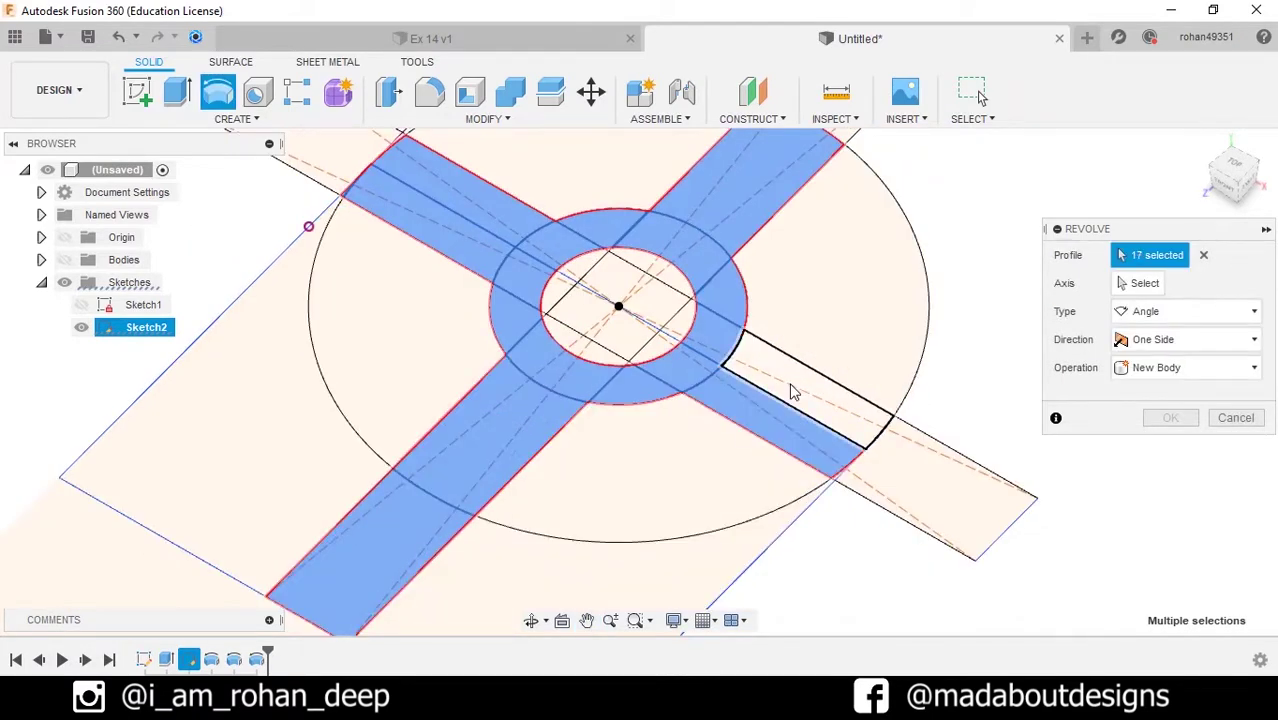
scroll(858, 484, "up", 3)
left_click(823, 481)
scroll(736, 425, "down", 3)
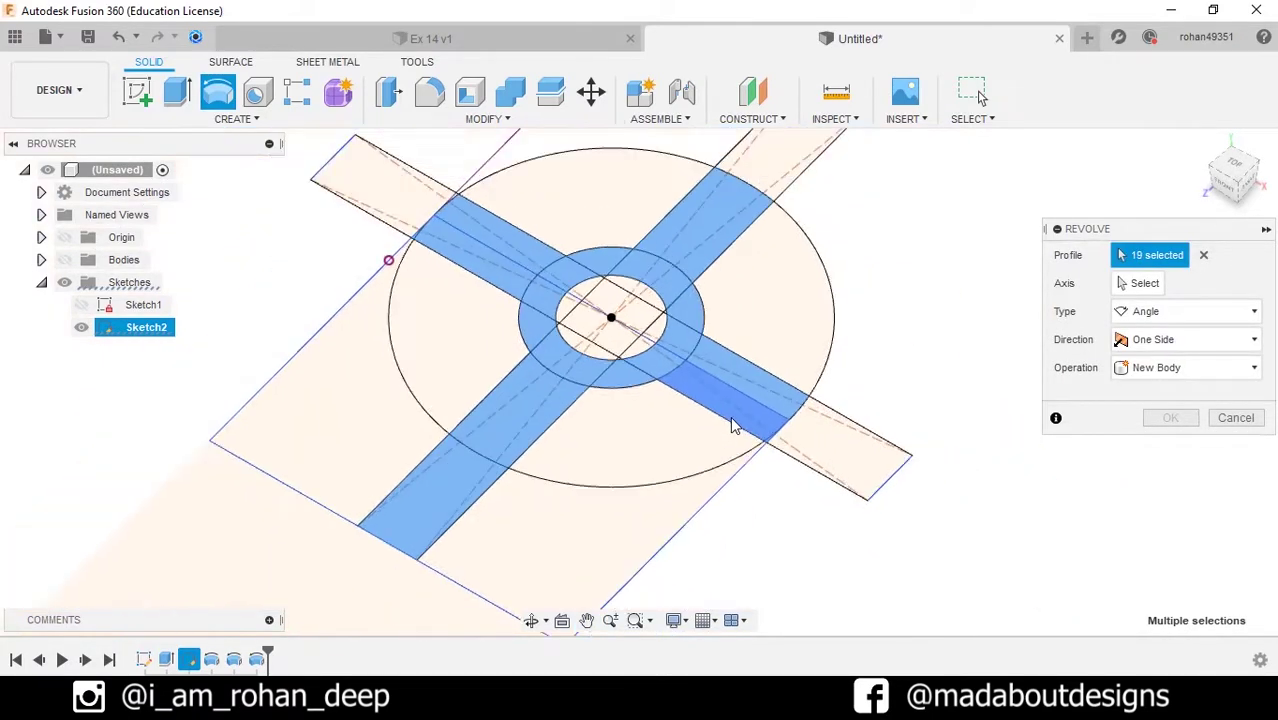
scroll(736, 425, "down", 2)
Revolve the selected profiles 25° about the sketch edge as a Join.
left_click(1143, 285)
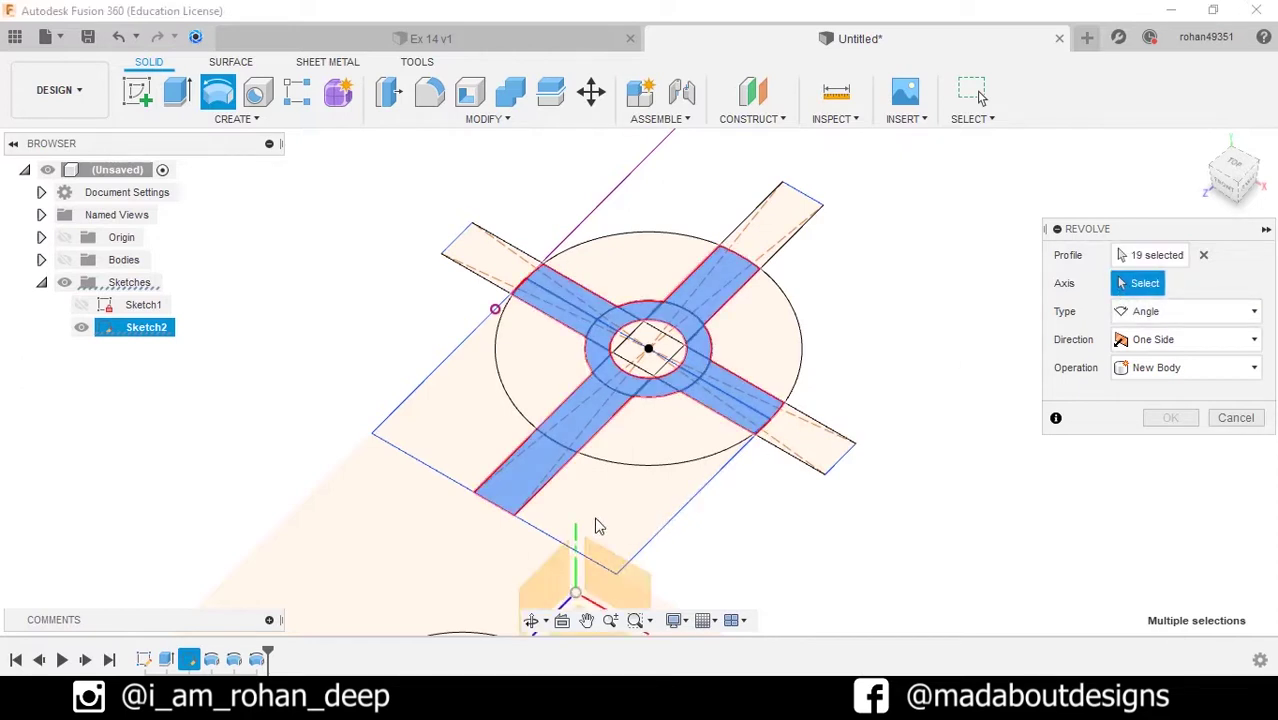
left_click(528, 524)
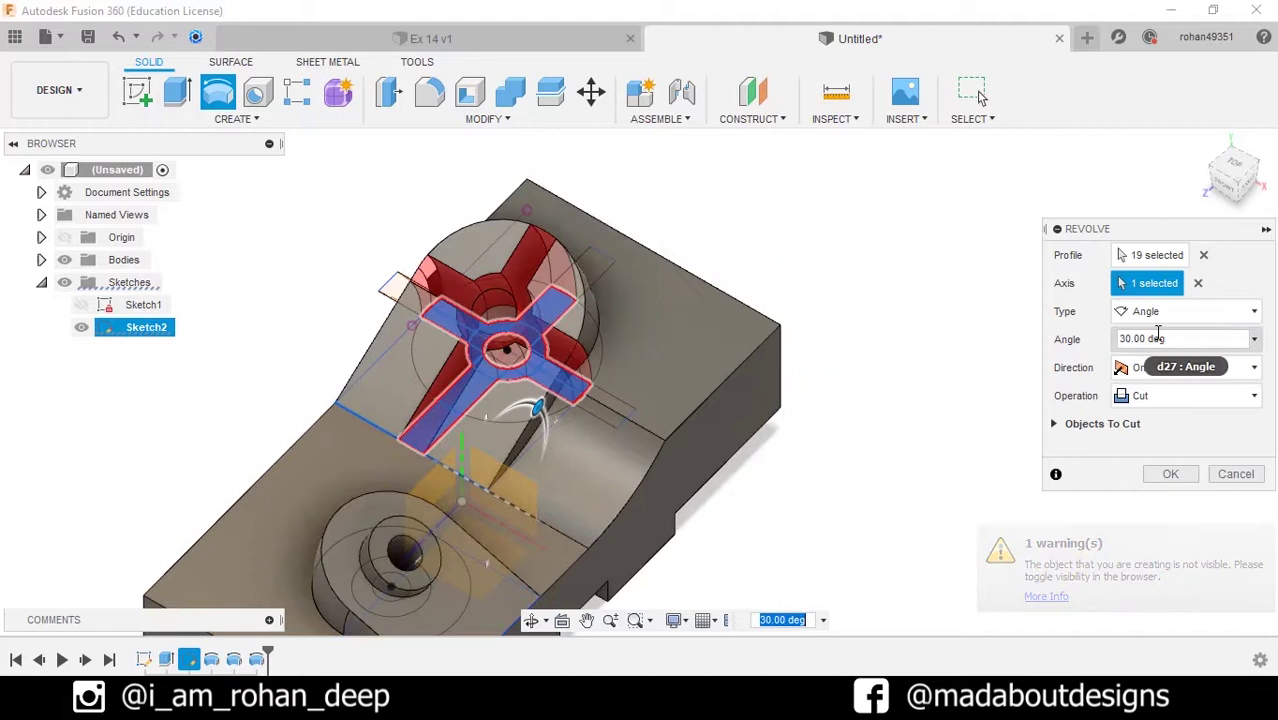
left_click(1117, 342)
type("25")
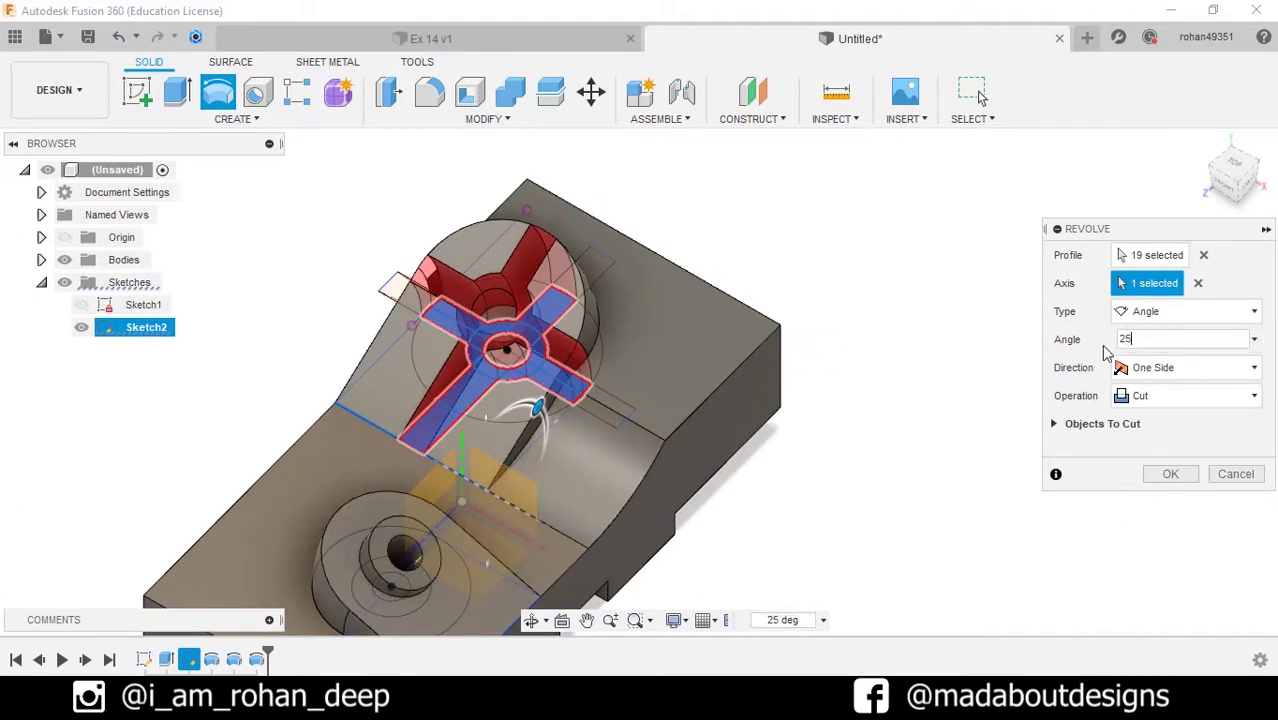
left_click(1164, 396)
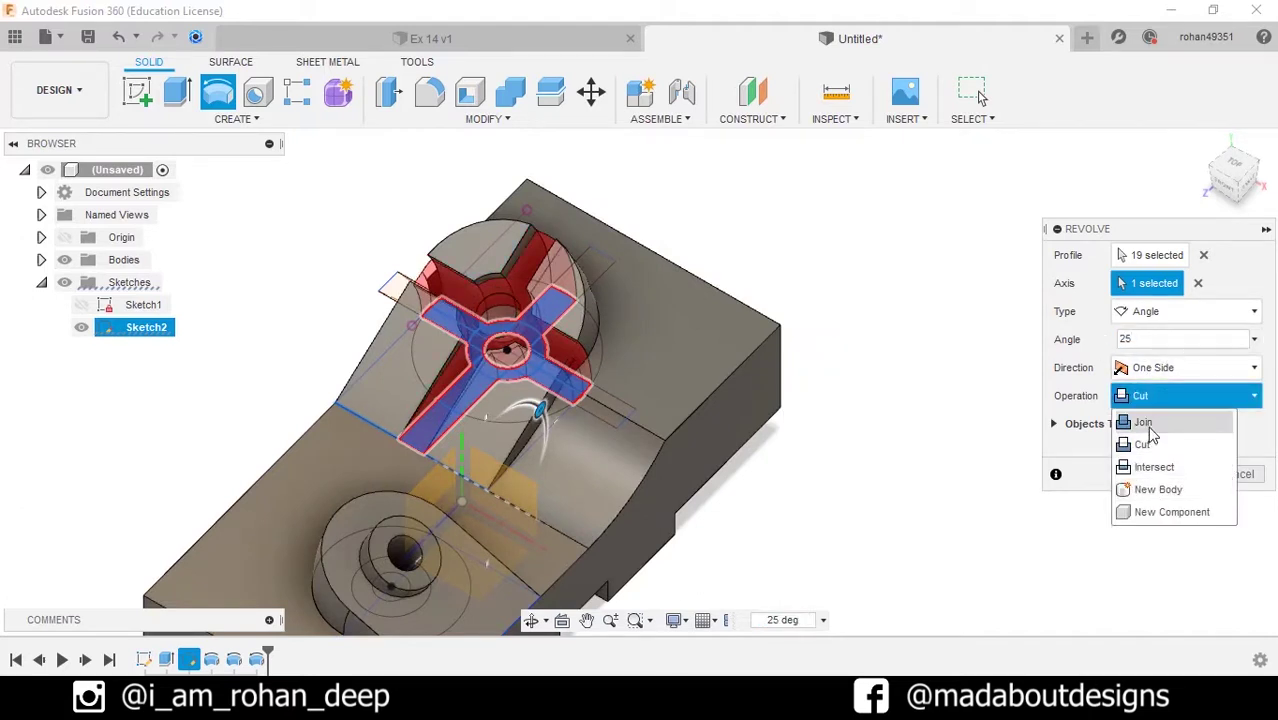
left_click(1145, 424)
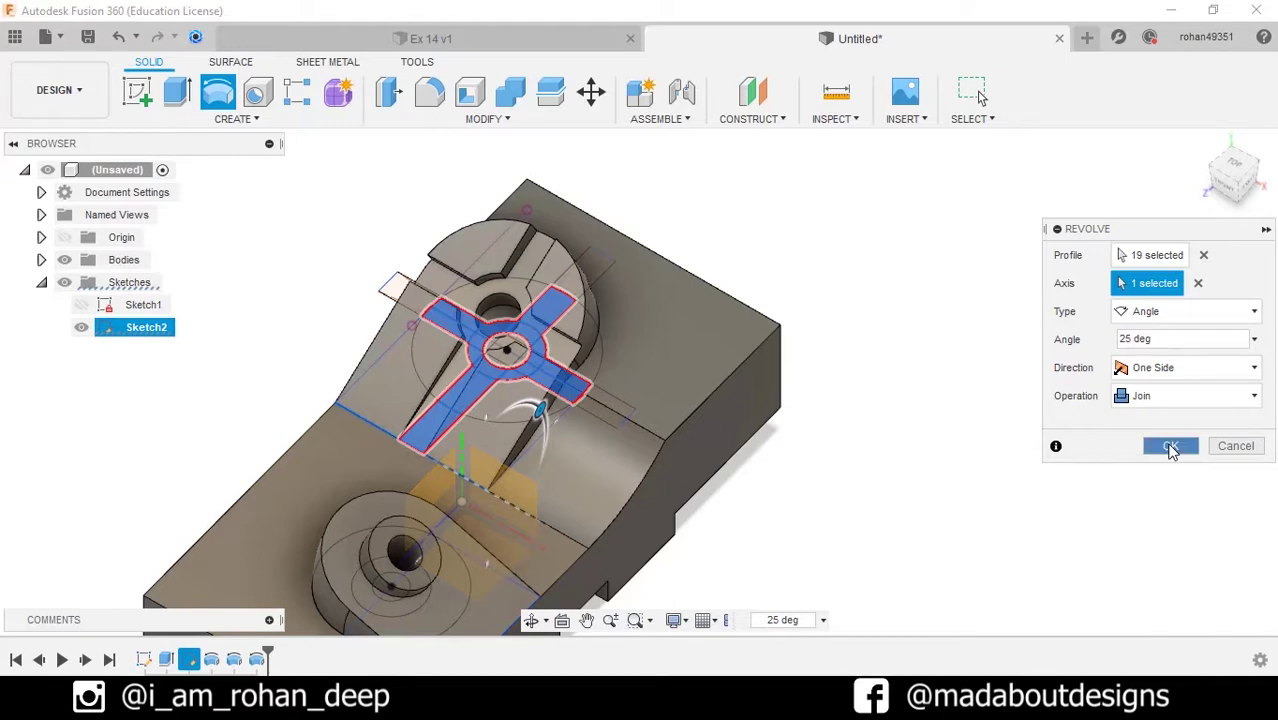
left_click(1171, 447)
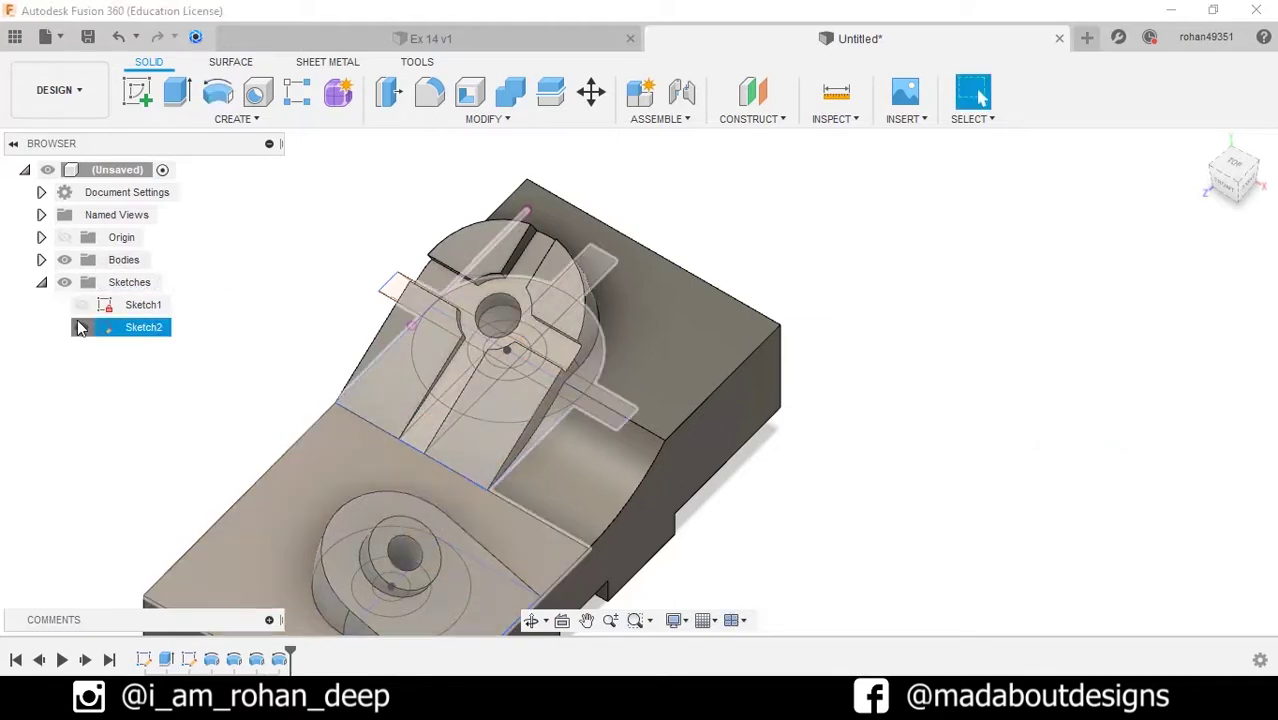
Hide the cross sketch and orbit the block to a front-left view.
left_click(81, 327)
left_click(41, 282)
scroll(268, 316, "down", 3)
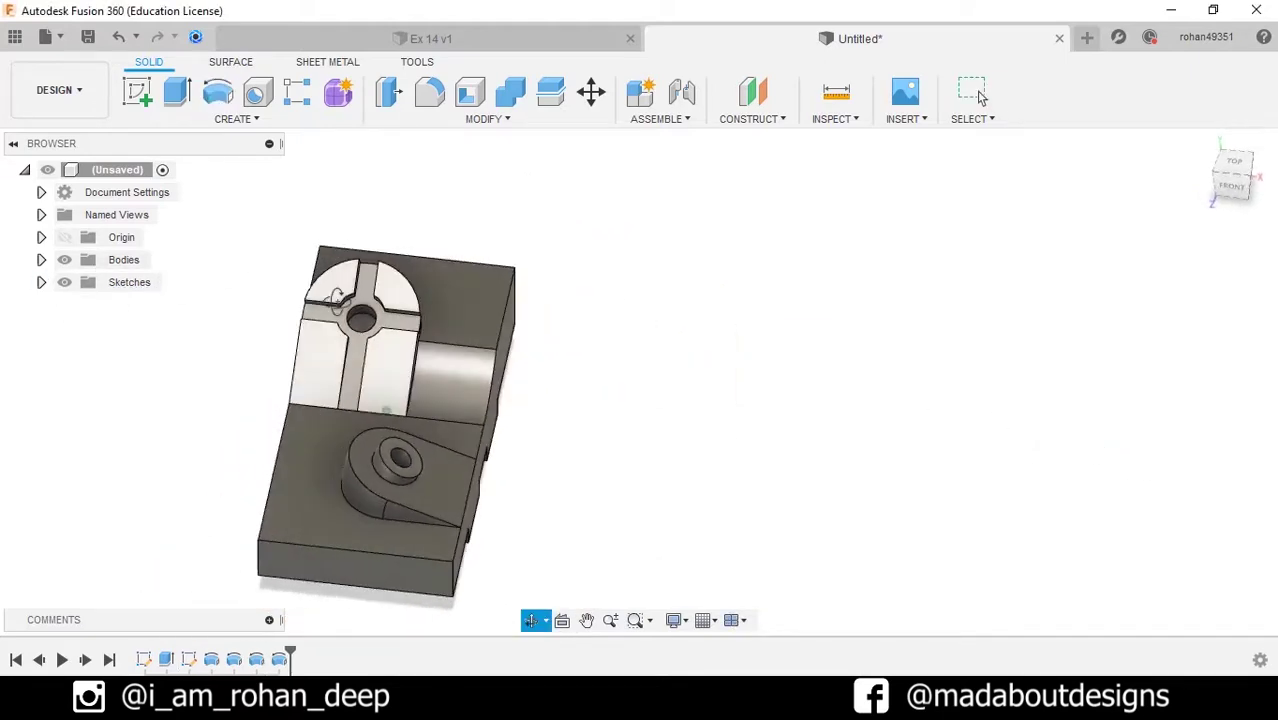
mouse_move(271, 314)
middle_mouse_down("shift")
mouse_move(476, 317)
mouse_move(420, 268)
middle_mouse_up("shift")
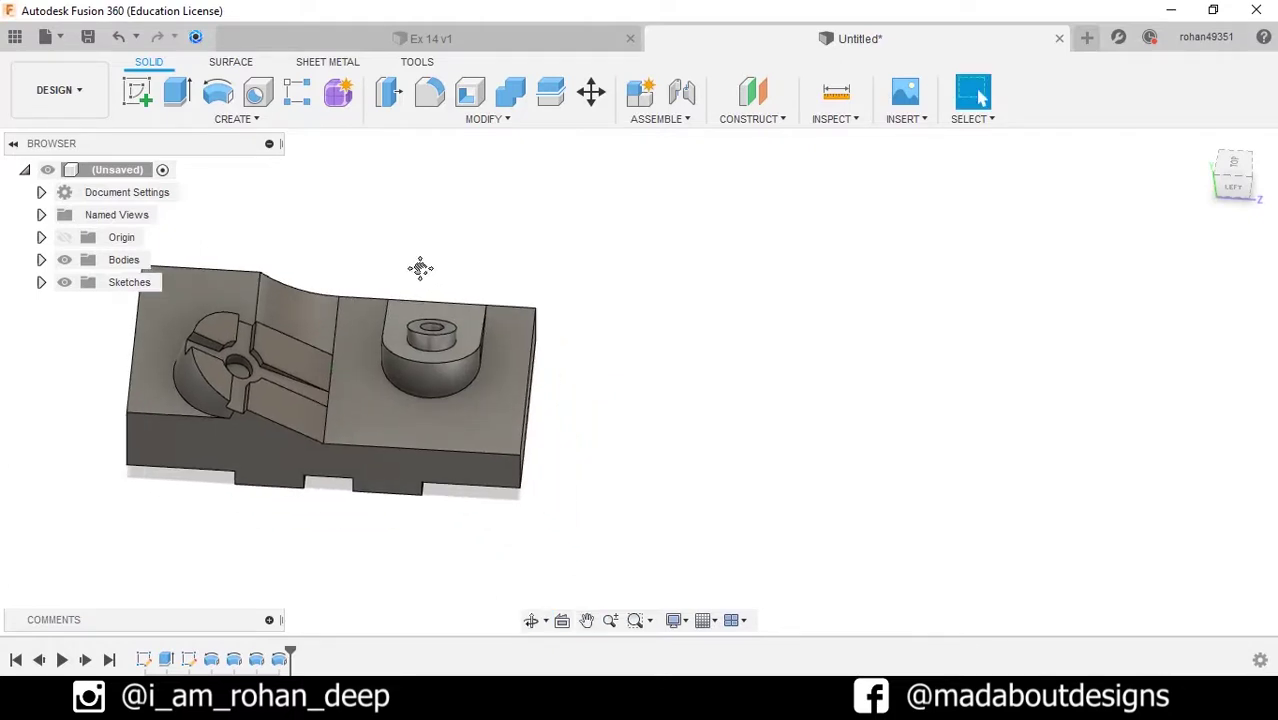
Apply the Paint - Metallic (Blue) appearance to the block.
key("a")
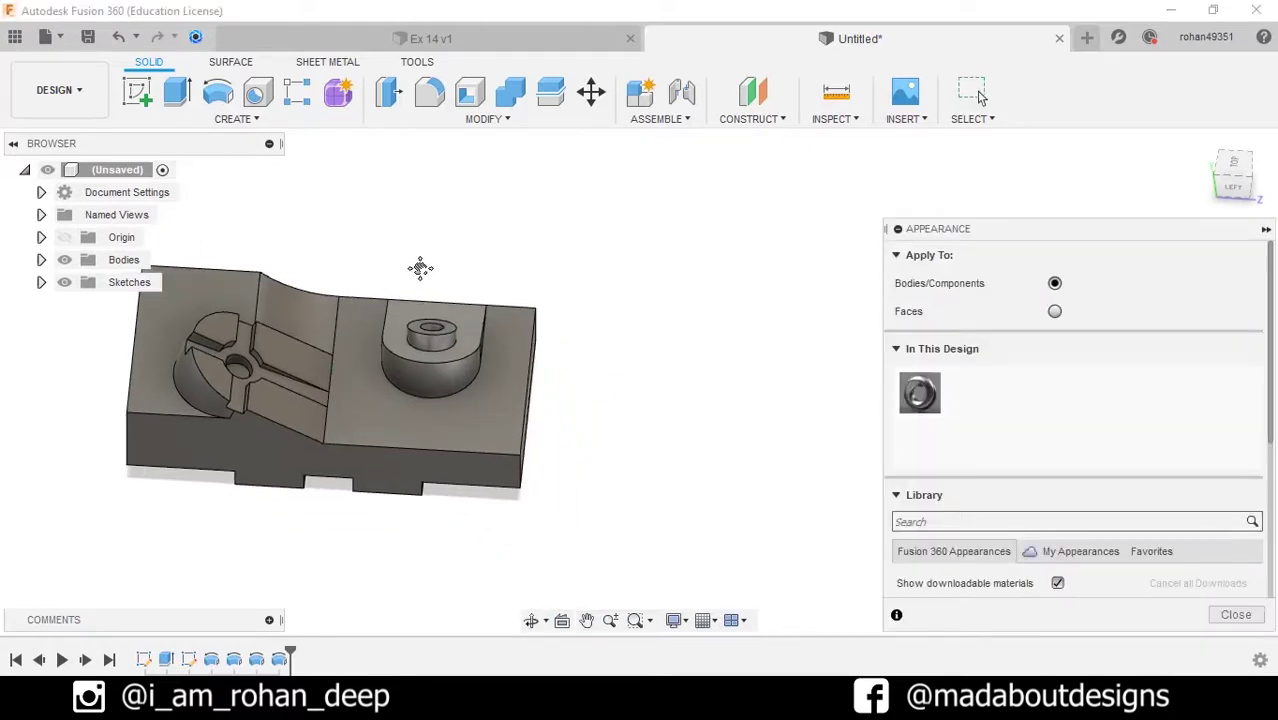
scroll(990, 508, "down", 5)
left_click(982, 530)
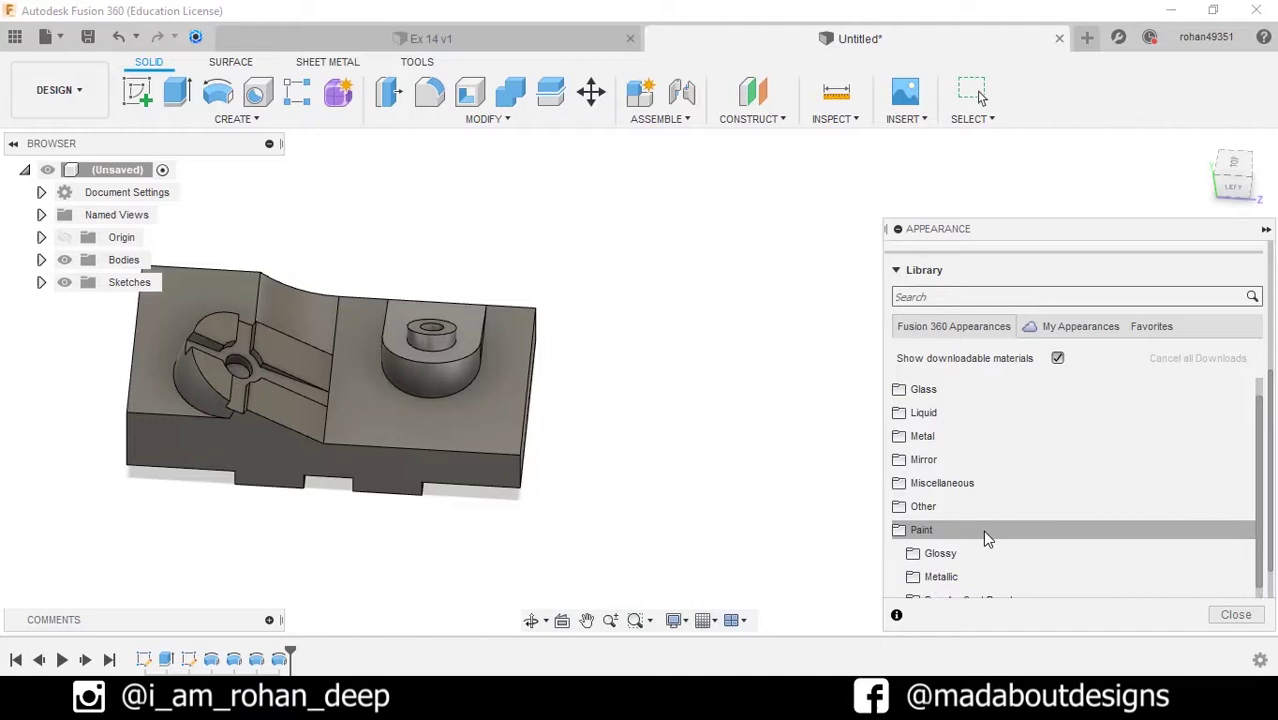
scroll(982, 530, "down", 1)
left_click(968, 460)
scroll(984, 450, "down", 3)
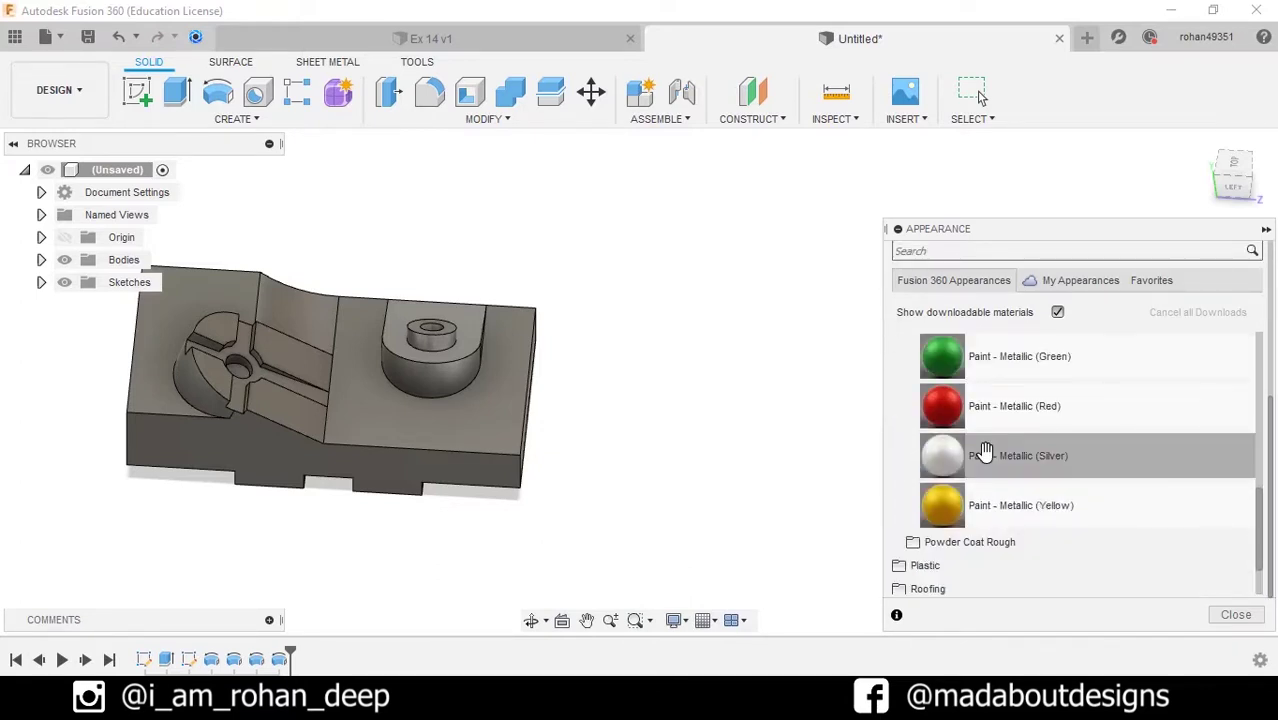
scroll(1010, 470, "up", 5)
left_click_drag(1010, 470, 540, 440)
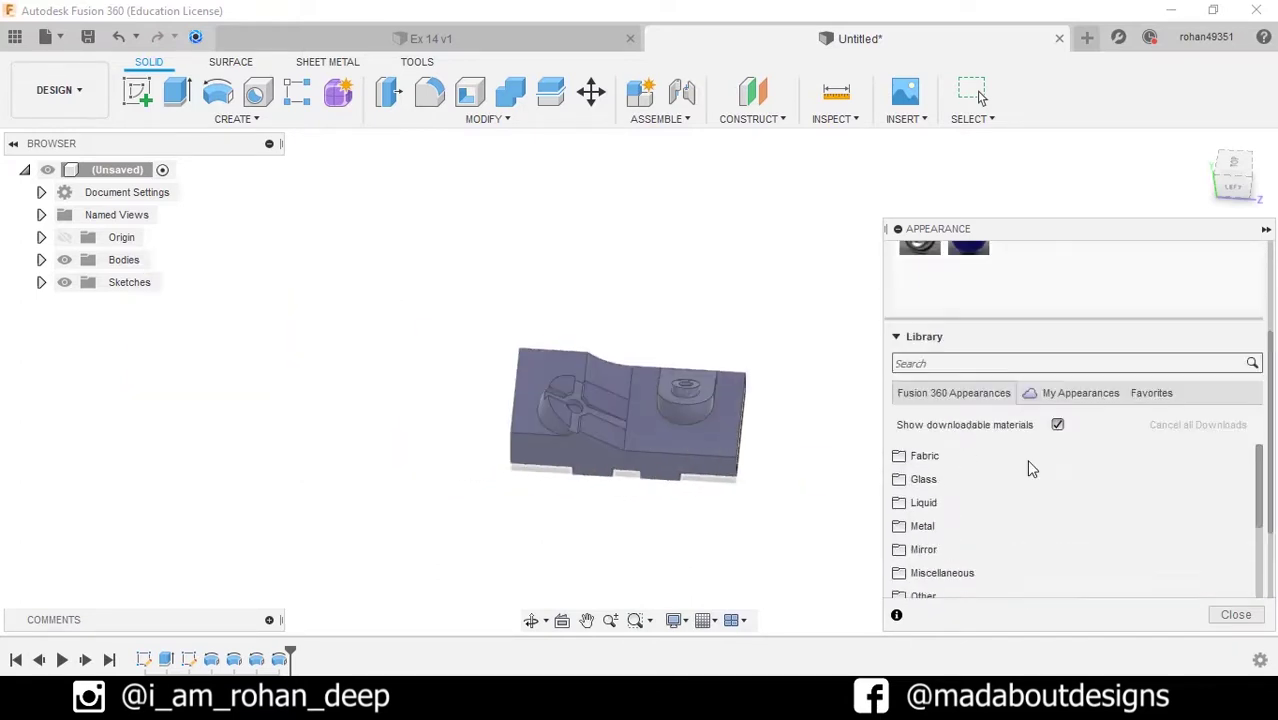
Edit the blue metallic paint's colour to a light cyan.
scroll(1026, 459, "up", 3)
double_click(974, 390)
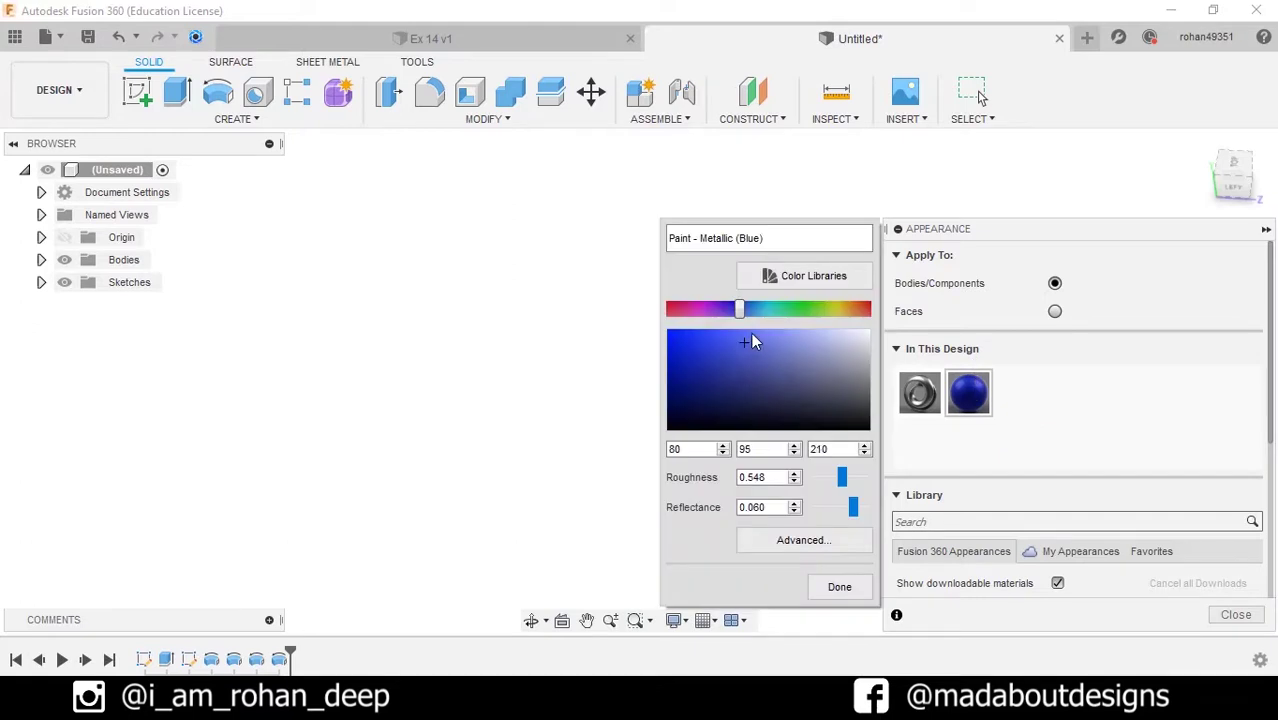
left_click(753, 337)
left_click_drag(756, 308, 763, 308)
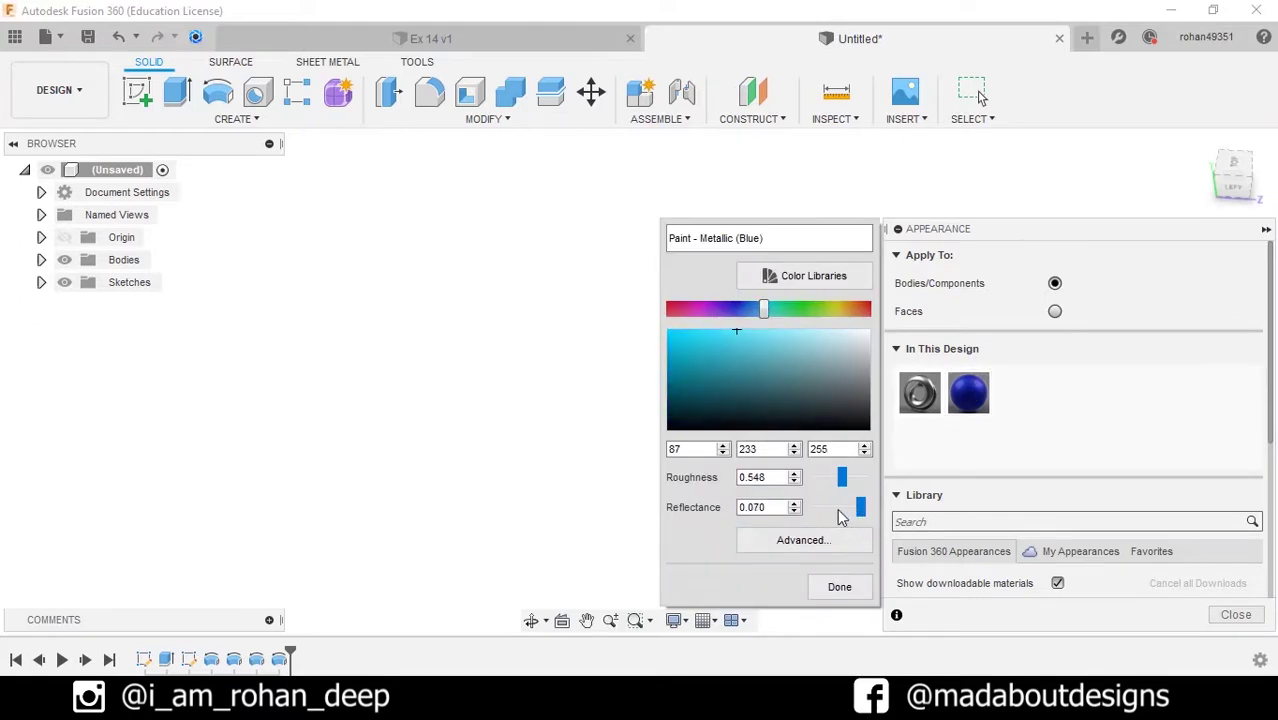
left_click(843, 591)
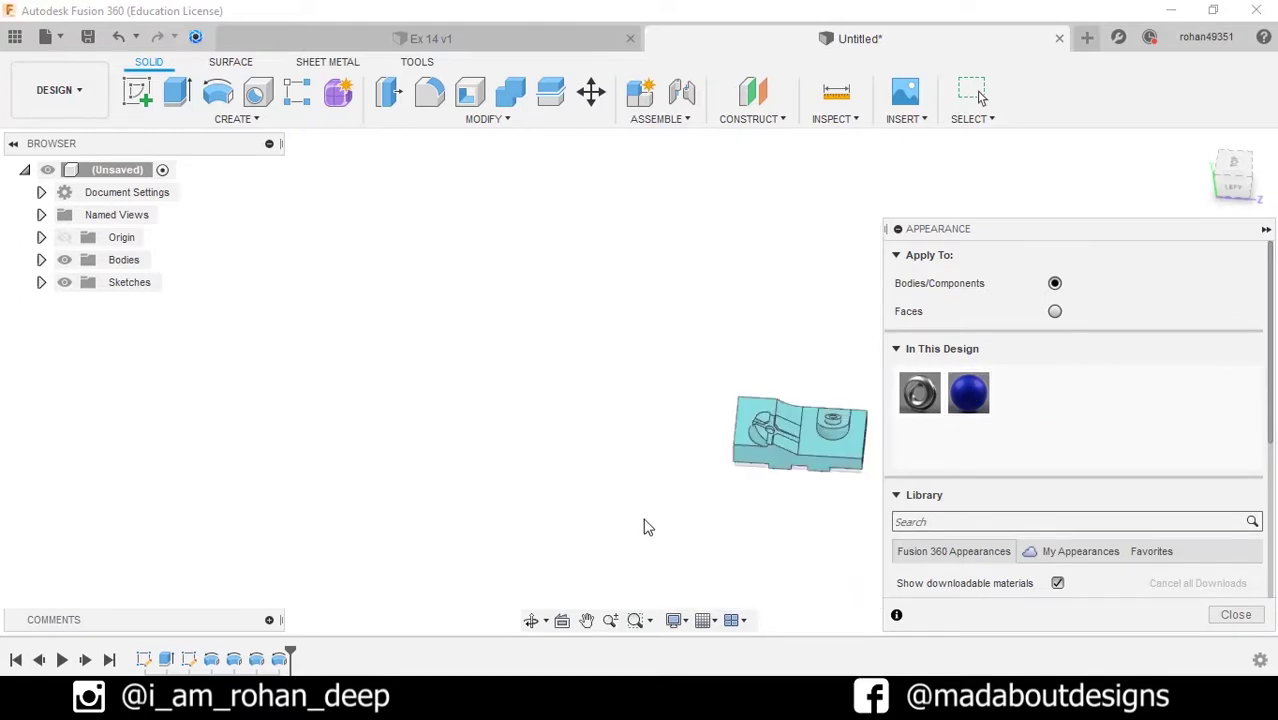
key("Escape")
scroll(712, 513, "up", 3)
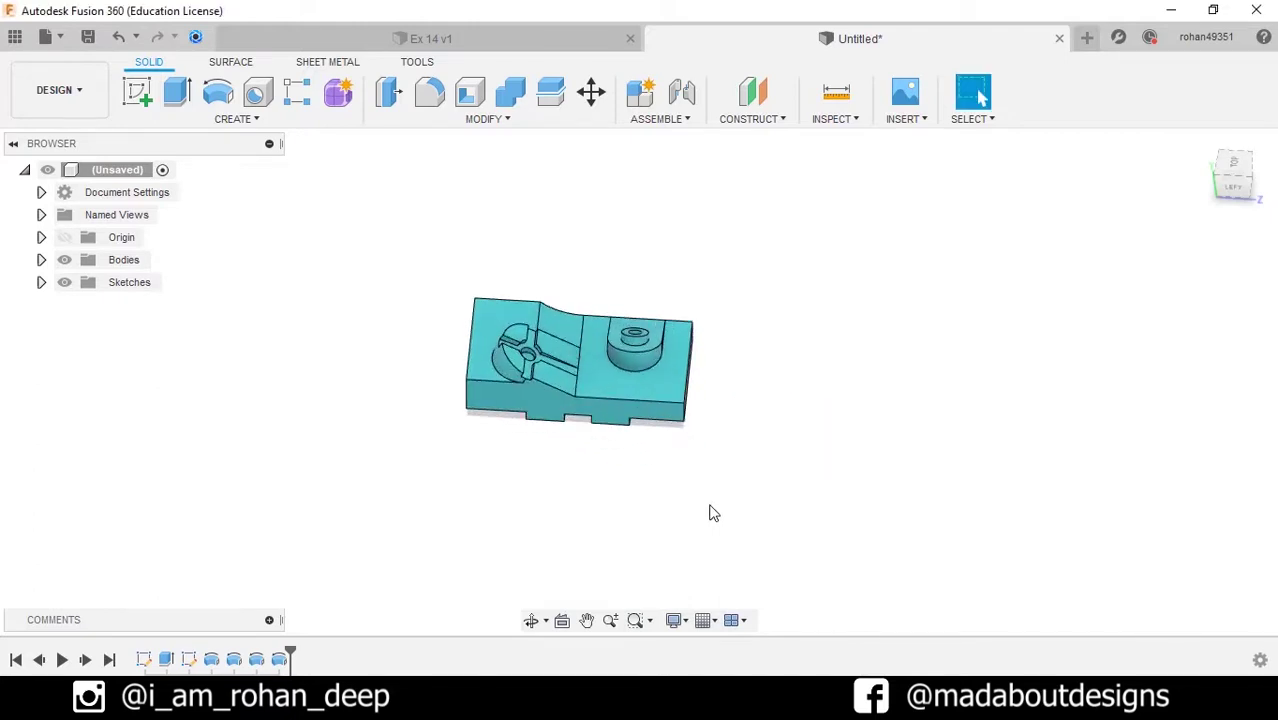
mouse_move(708, 499)
middle_mouse_down("shift")
mouse_move(488, 466)
mouse_move(448, 500)
mouse_move(476, 499)
middle_mouse_up("shift")
scroll(522, 451, "up", 2)
mouse_move(525, 454)
middle_mouse_down()
mouse_move(540, 509)
mouse_move(1058, 496)
mouse_move(1127, 479)
mouse_move(1165, 497)
middle_mouse_up()
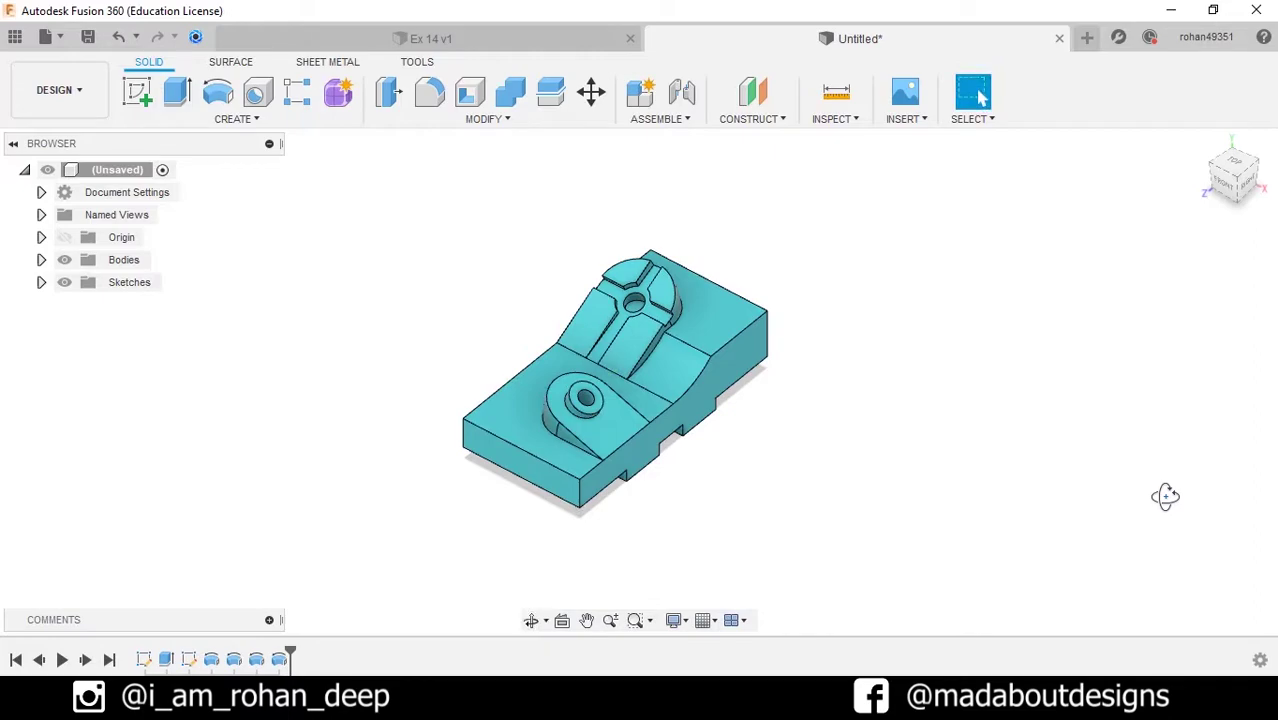